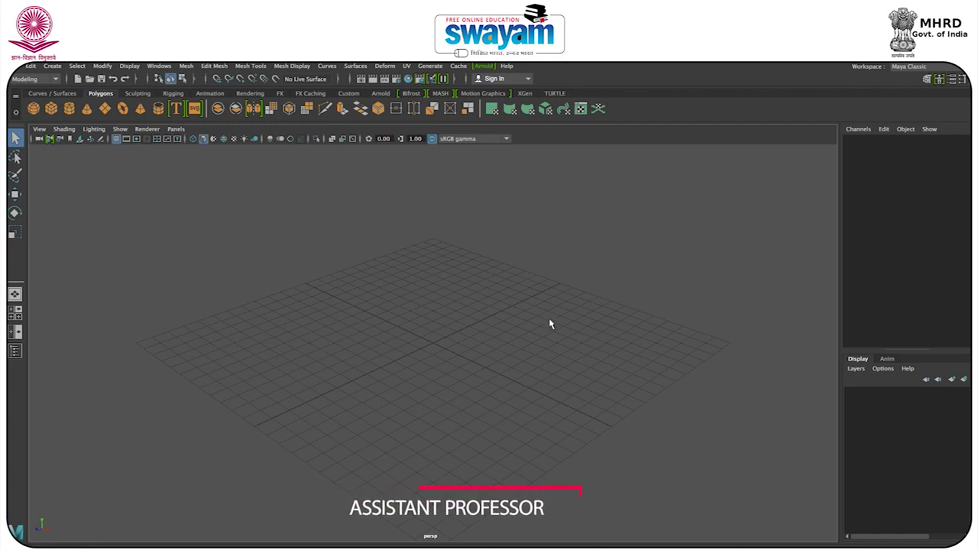
# Step: Create a polygon sphere and move it along X to about -10.7
pyautogui.keyDown('alt'); pyautogui.moveTo(487, 336); pyautogui.dragTo(419, 343); pyautogui.keyUp('alt')
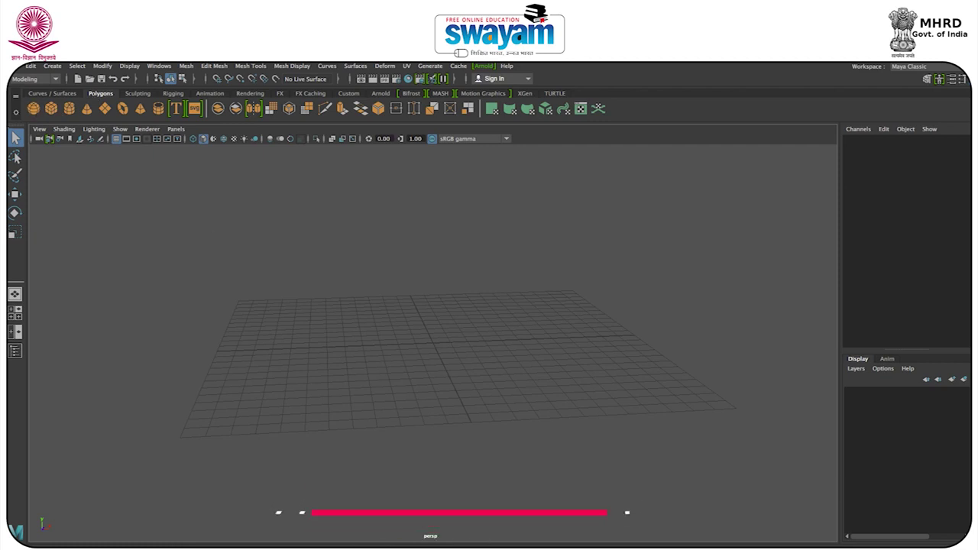
pyautogui.click(35, 109)
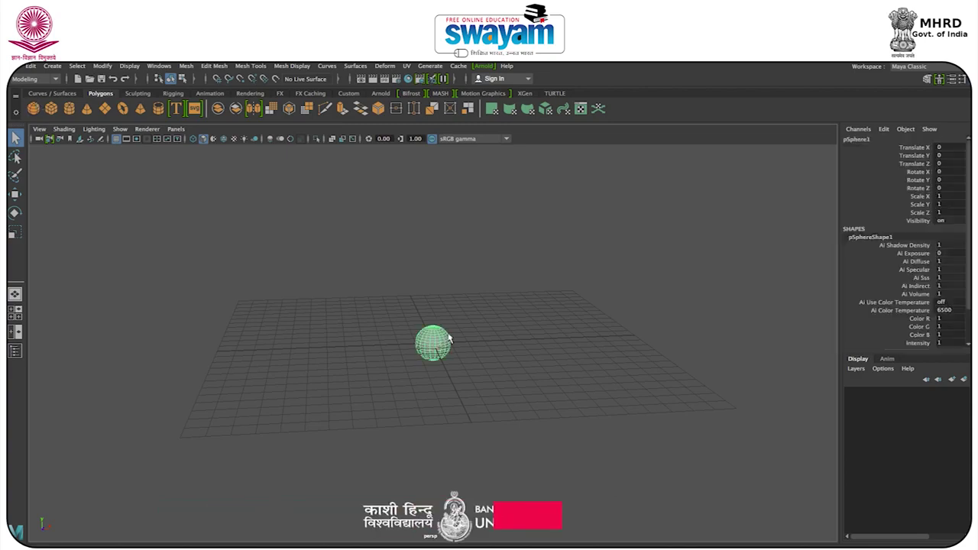
pyautogui.press('w')
pyautogui.moveTo(451, 339); pyautogui.dragTo(260, 337)
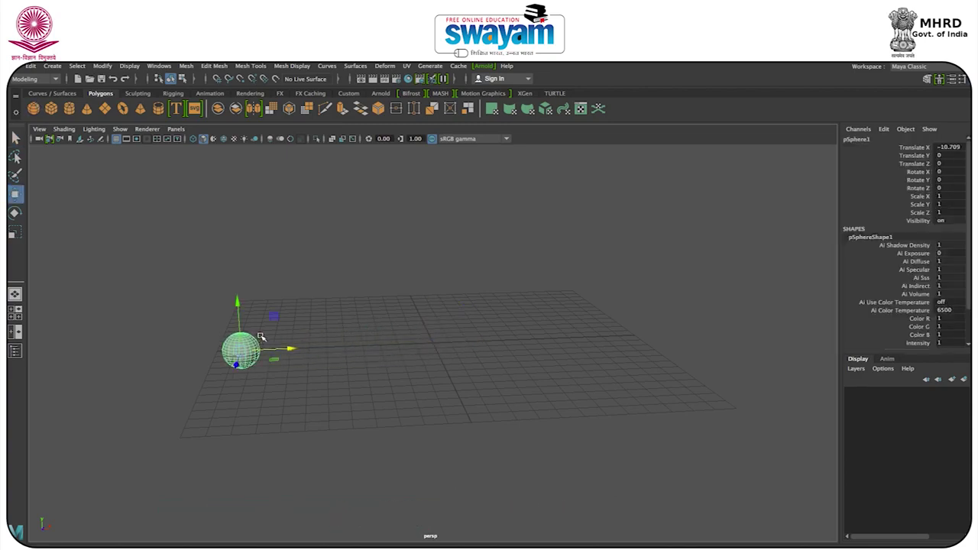
# Step: Reposition the sphere in the front view at about X -21.7, Y 9.7
pyautogui.press('space')
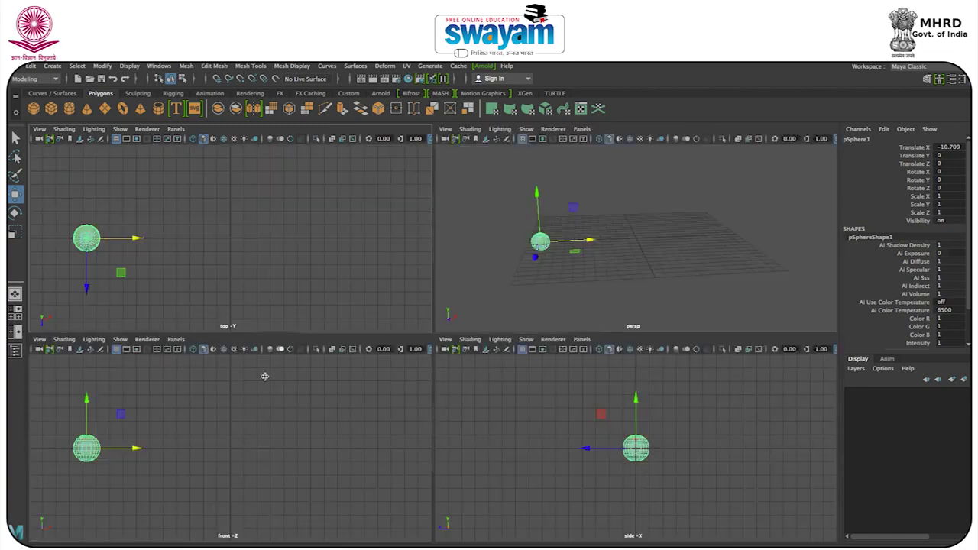
pyautogui.click(231, 465)
pyautogui.press('space')
pyautogui.moveTo(513, 291); pyautogui.dragTo(426, 364)
pyautogui.press('space')
pyautogui.moveTo(591, 440); pyautogui.dragTo(568, 440)
pyautogui.hotkey('ctrl', 'z')
pyautogui.moveTo(138, 456); pyautogui.dragTo(106, 456)
pyautogui.keyDown('alt'); pyautogui.moveTo(144, 426); pyautogui.dragTo(283, 412, button='middle'); pyautogui.keyUp('alt')
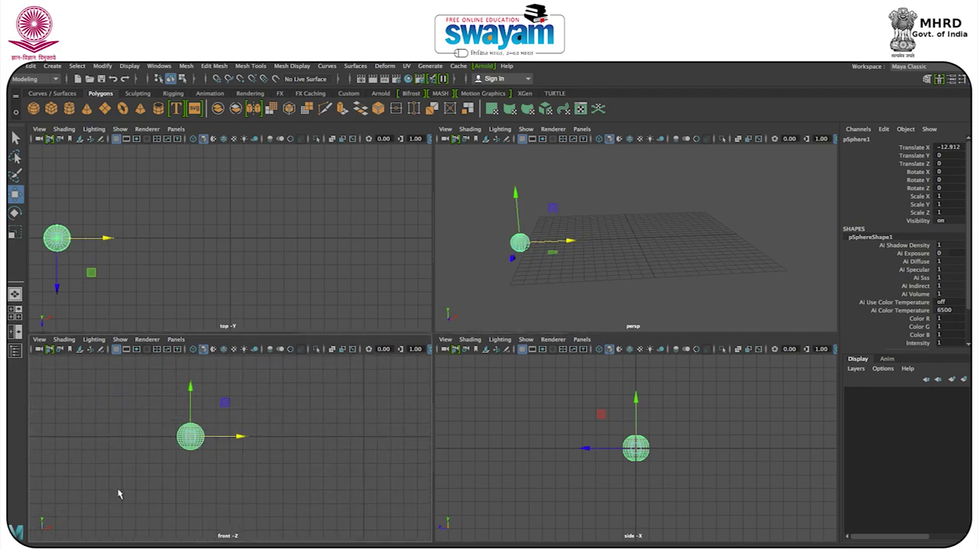
pyautogui.press('space')
pyautogui.keyDown('alt'); pyautogui.moveTo(357, 317); pyautogui.dragTo(370, 402, button='middle'); pyautogui.keyUp('alt')
pyautogui.scroll(-3, 371, 401)
pyautogui.moveTo(401, 390); pyautogui.dragTo(255, 230)
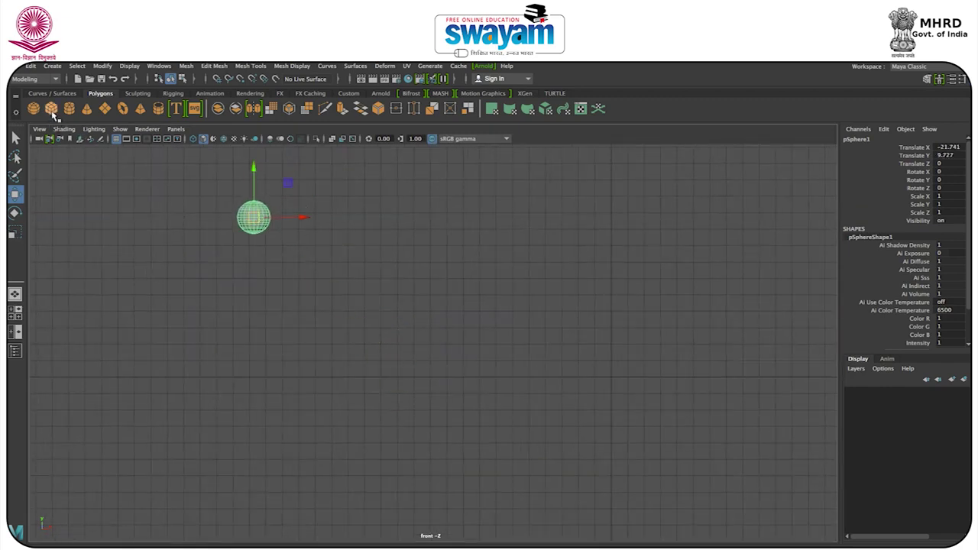
# Step: Create a polygon cube and place it below the sphere at about X -22.2, Y 0.6
pyautogui.click(51, 108)
pyautogui.moveTo(619, 385); pyautogui.dragTo(304, 340)
pyautogui.moveTo(614, 374); pyautogui.dragTo(246, 365)
# Step: Scale the cube to about 5.6 in X and 7.9 in Y, and raise it to about Y 4.0
pyautogui.press('r')
pyautogui.moveTo(247, 320); pyautogui.dragTo(217, 67)
pyautogui.moveTo(290, 368); pyautogui.dragTo(493, 368)
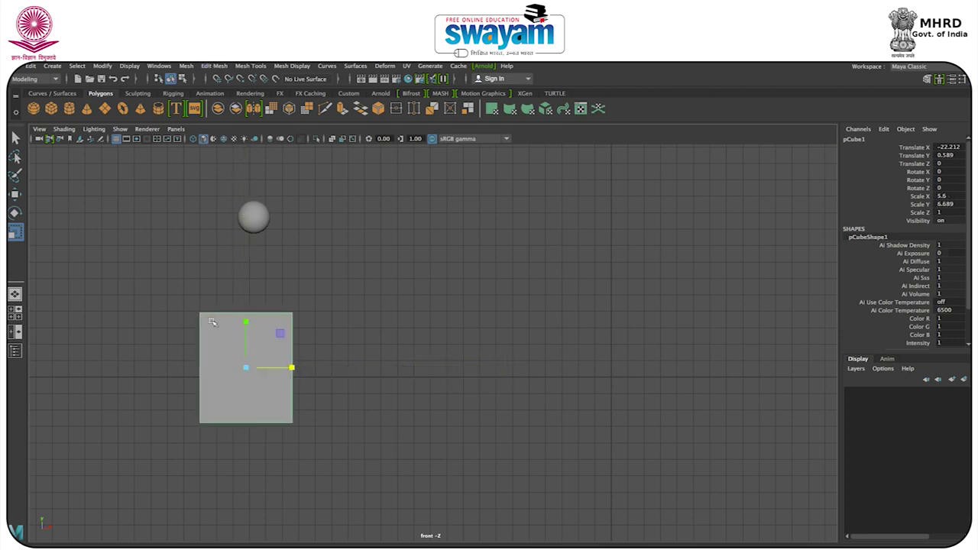
pyautogui.moveTo(248, 325); pyautogui.dragTo(240, 293)
pyautogui.press('w')
# Step: Scale the cube's depth to about 6.8 in Z in the perspective view
pyautogui.press('space')
pyautogui.press('space')
pyautogui.press('f')
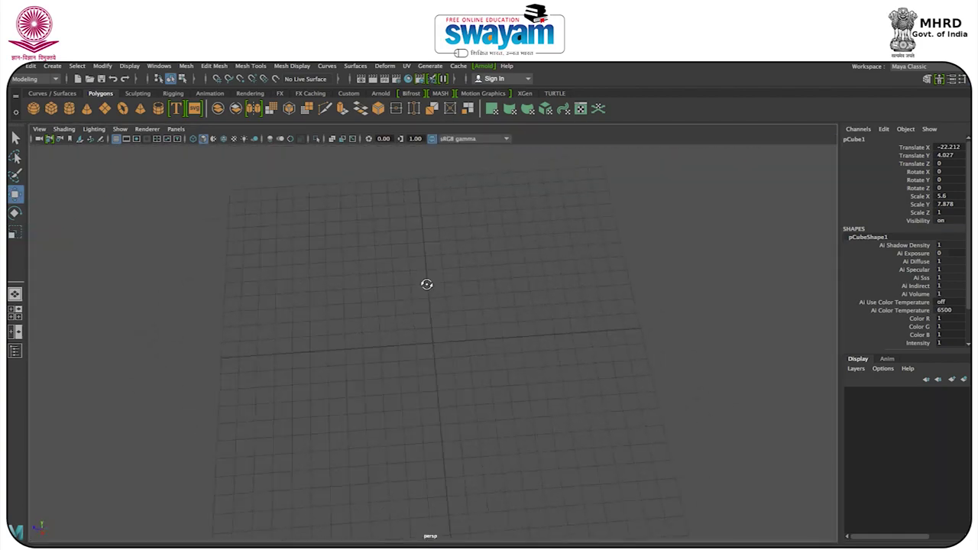
pyautogui.press('r')
pyautogui.moveTo(397, 333); pyautogui.dragTo(202, 350)
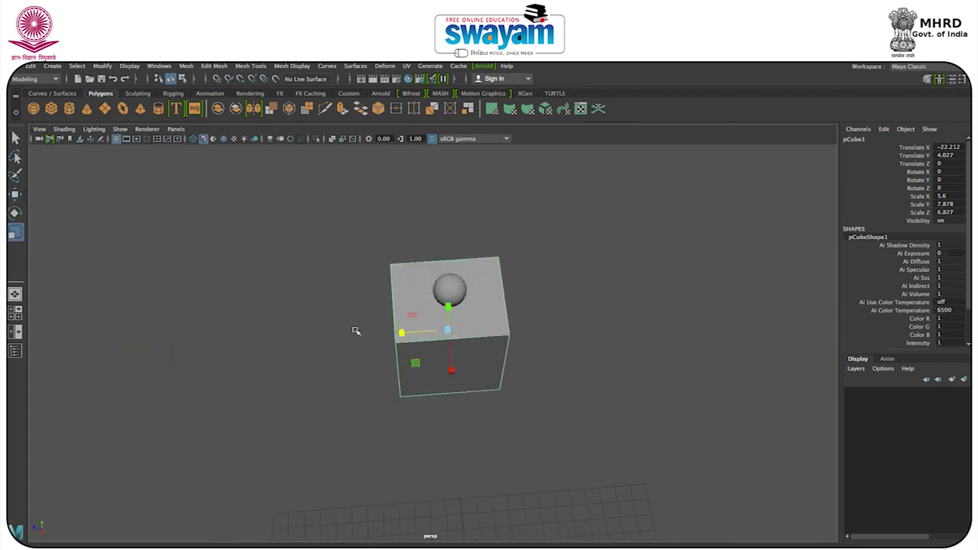
# Step: Lower the sphere in the front view to about Y 8.98 so it rests on the cube's top face
pyautogui.press('space')
pyautogui.press('space')
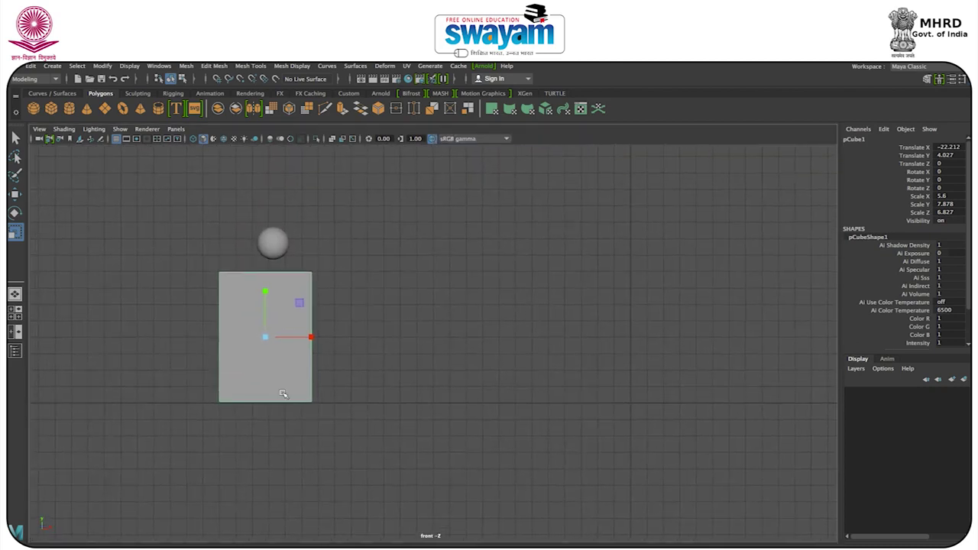
pyautogui.click(278, 241)
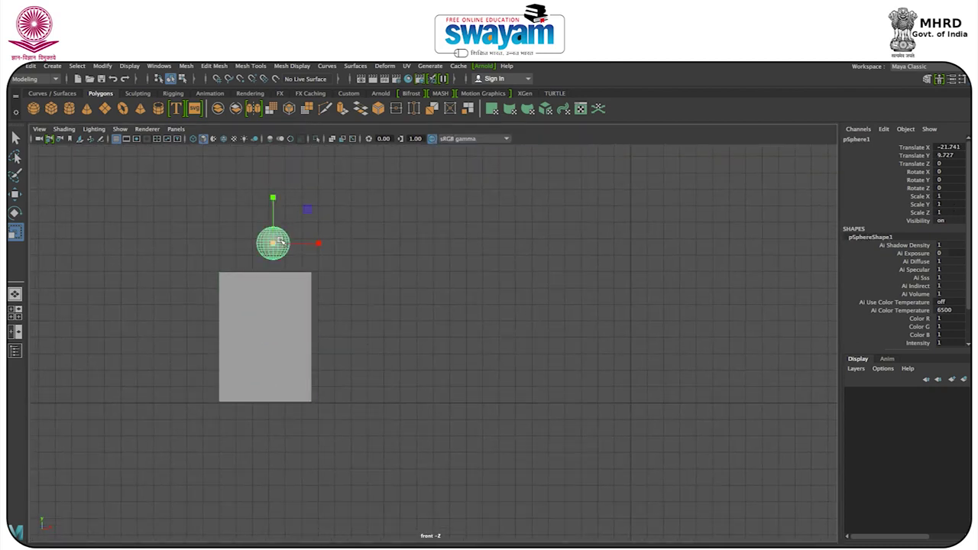
pyautogui.press('f')
pyautogui.scroll(-5, 366, 258)
pyautogui.scroll(4, 367, 258)
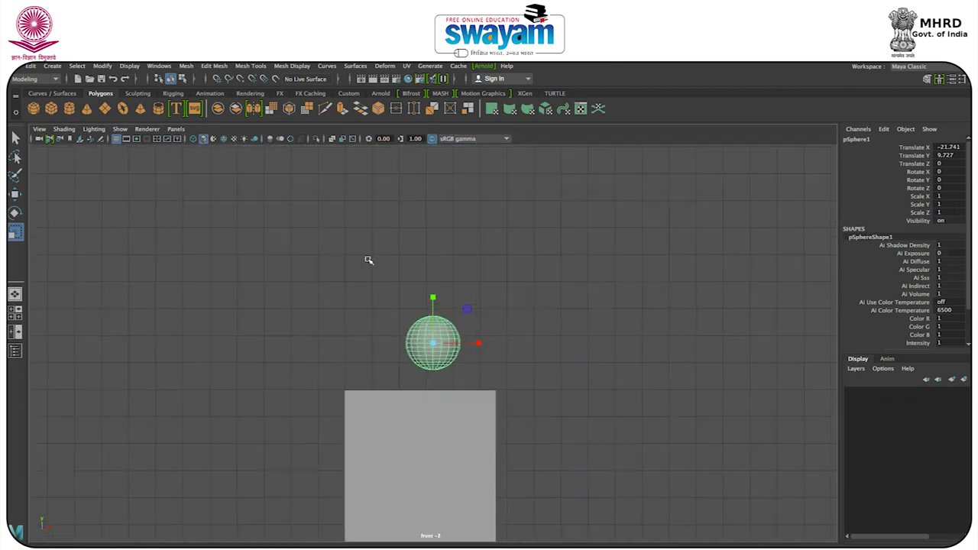
pyautogui.press('w')
pyautogui.moveTo(432, 302); pyautogui.dragTo(429, 346)
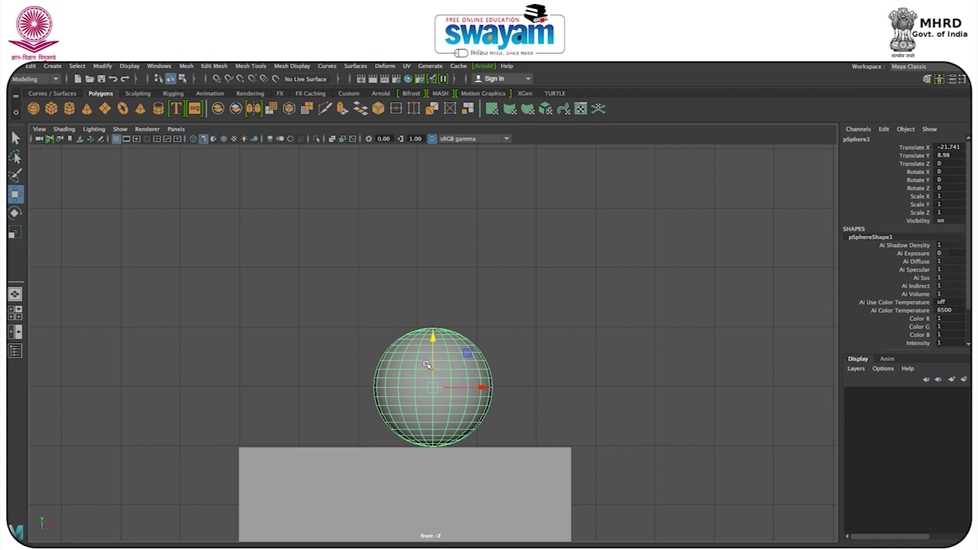
# Step: Try lowering the sphere into the cube to about Y 8.8 in wireframe display, undo the move, and return to shaded display
pyautogui.press('4')
pyautogui.moveTo(430, 371); pyautogui.dragTo(430, 382)
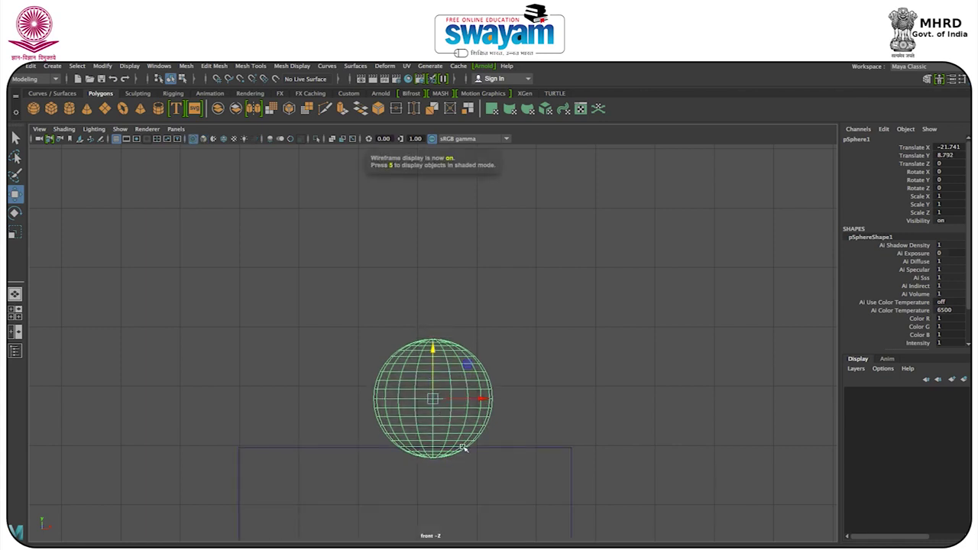
pyautogui.scroll(-3, 462, 447)
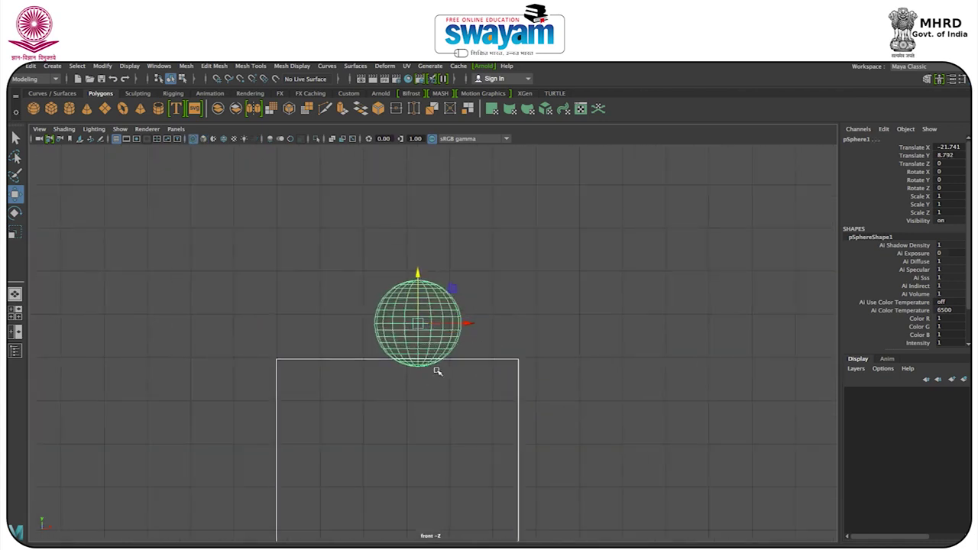
pyautogui.click(466, 341)
pyautogui.hotkey('ctrl', 'z')
pyautogui.hotkey('ctrl', 'z')
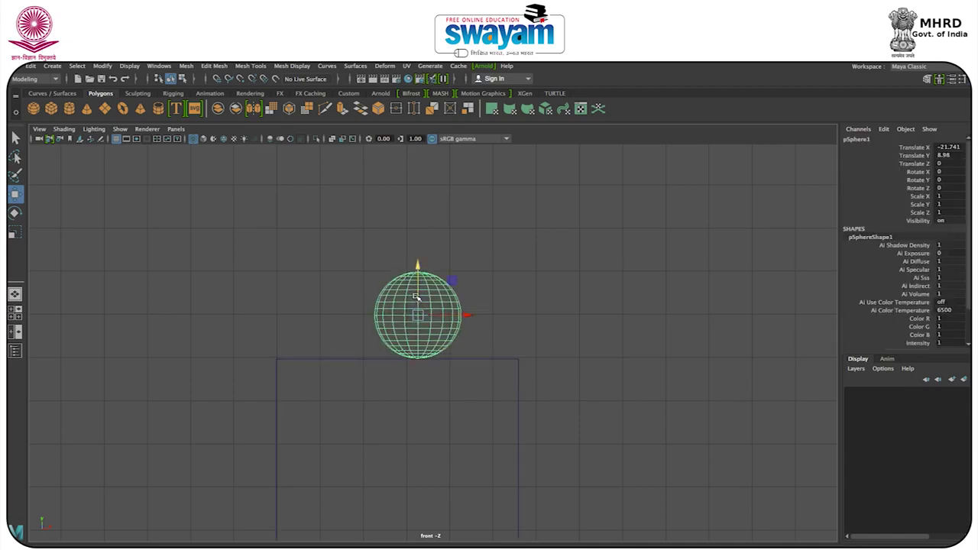
pyautogui.press('5')
pyautogui.click(461, 279)
pyautogui.click(410, 330)
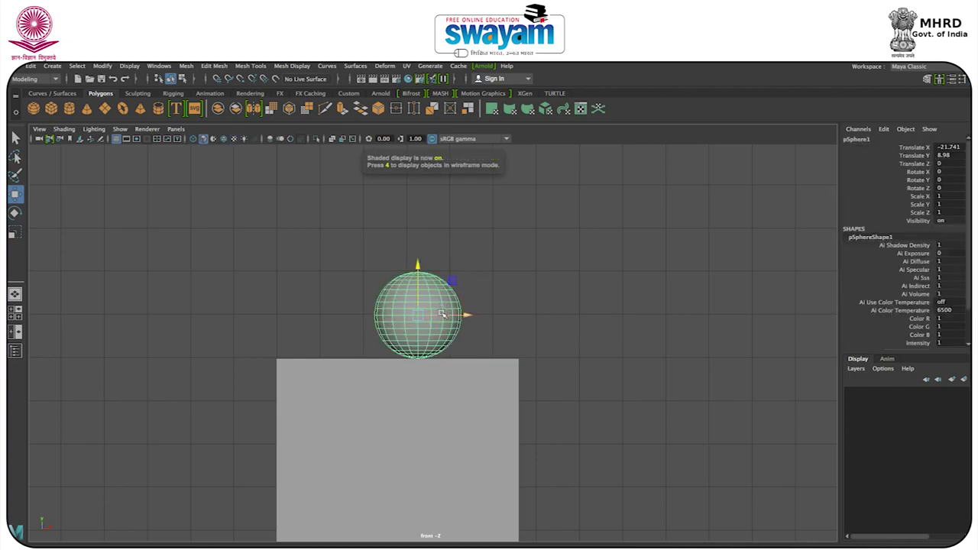
# Step: Examine the placement of the sphere on the cube in the perspective view and the sphere's transform values
pyautogui.press('space')
pyautogui.press('space')
pyautogui.moveTo(517, 293)
pyautogui.keyDown('alt'); pyautogui.mouseDown()
pyautogui.moveTo(600, 255)
pyautogui.moveTo(548, 285)
pyautogui.moveTo(507, 279)
pyautogui.mouseUp(); pyautogui.keyUp('alt')
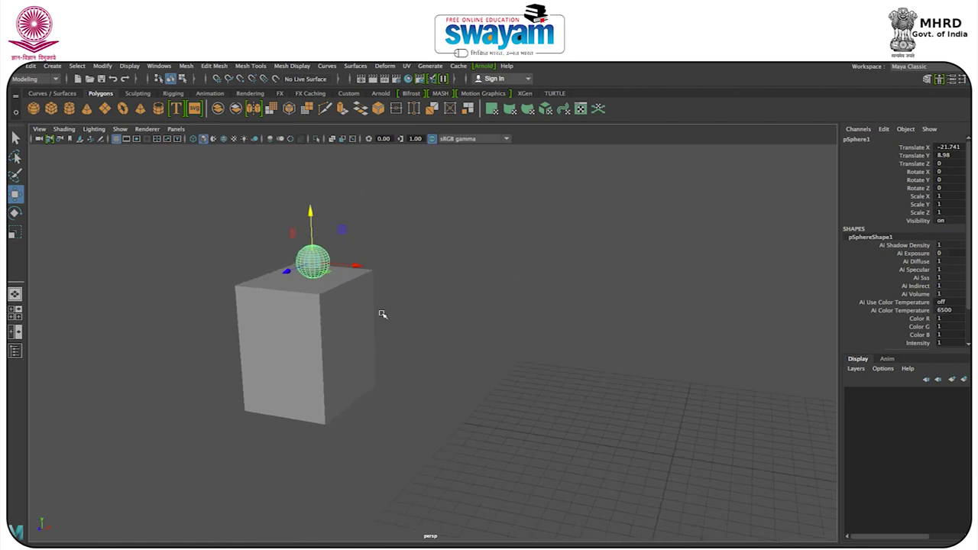
pyautogui.click(320, 328)
pyautogui.moveTo(492, 357); pyautogui.dragTo(550, 341)
pyautogui.keyDown('alt'); pyautogui.moveTo(438, 375); pyautogui.dragTo(483, 360); pyautogui.keyUp('alt')
pyautogui.click(292, 280)
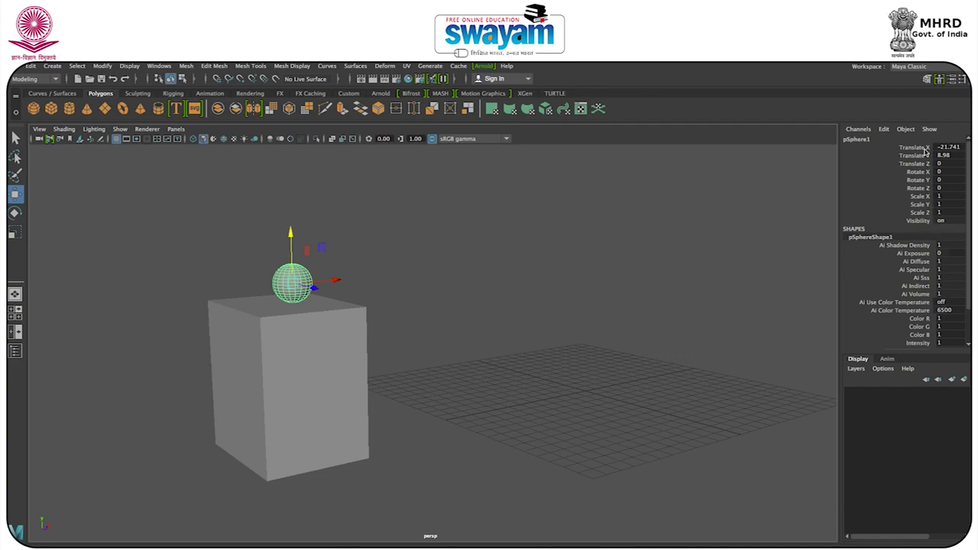
pyautogui.click(435, 262)
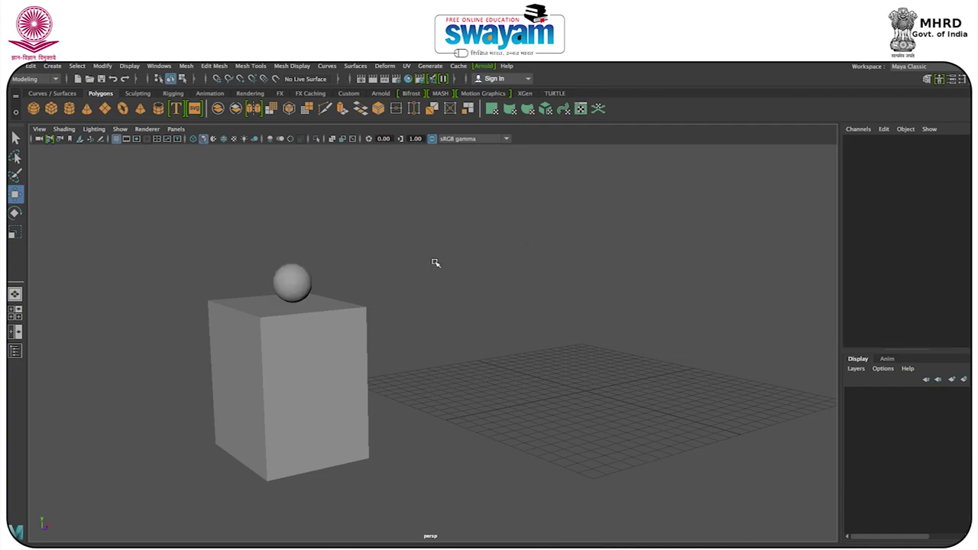
# Step: Freeze the sphere's transformations
pyautogui.click(294, 286)
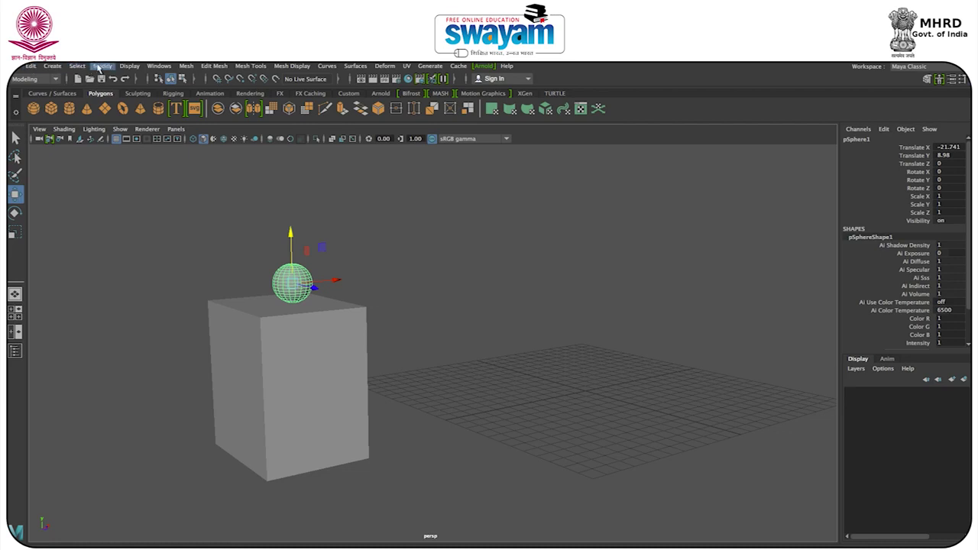
pyautogui.click(112, 67)
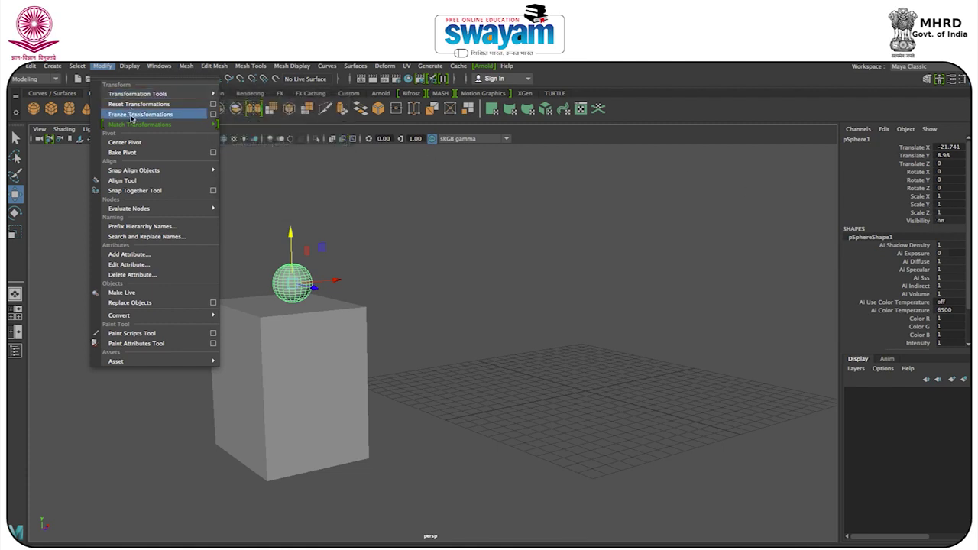
pyautogui.click(131, 117)
pyautogui.click(428, 251)
# Step: Select both the sphere and the cube and freeze their transformations together
pyautogui.moveTo(461, 221); pyautogui.dragTo(139, 540)
pyautogui.click(103, 66)
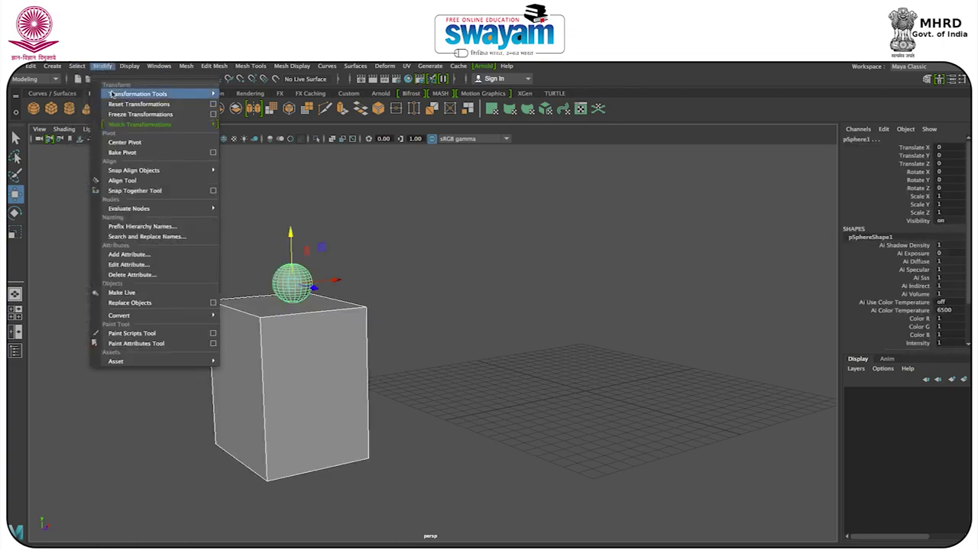
pyautogui.click(120, 114)
pyautogui.click(429, 275)
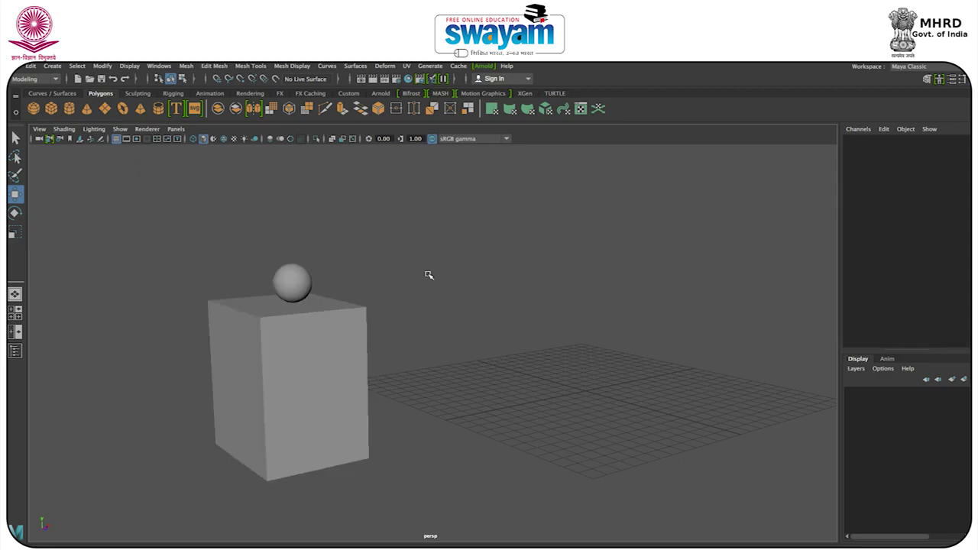
# Step: Create a second cube in the front view, place it at about X -0.16, Y -0.49, and stretch it to 5 in X
pyautogui.click(299, 286)
pyautogui.keyDown('alt'); pyautogui.moveTo(434, 310); pyautogui.dragTo(415, 313); pyautogui.keyUp('alt')
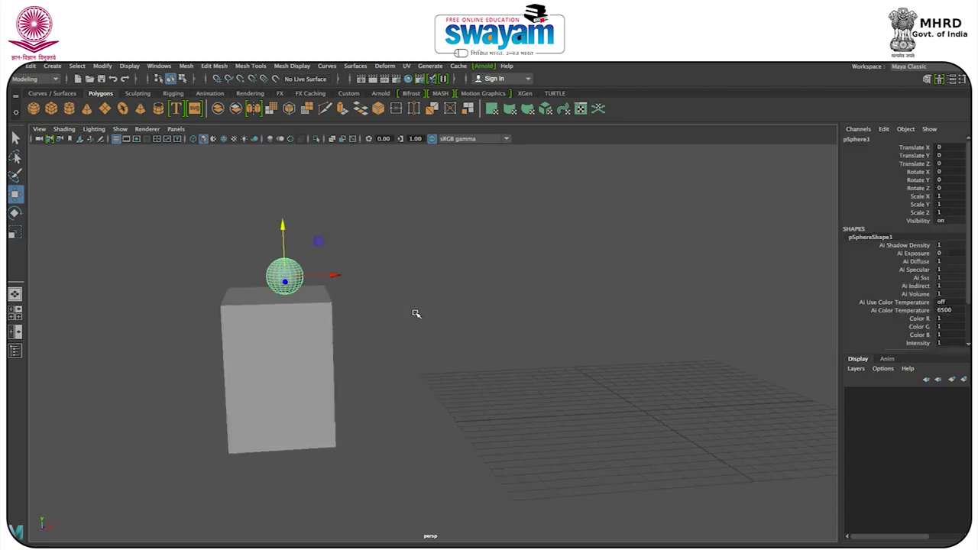
pyautogui.press('space')
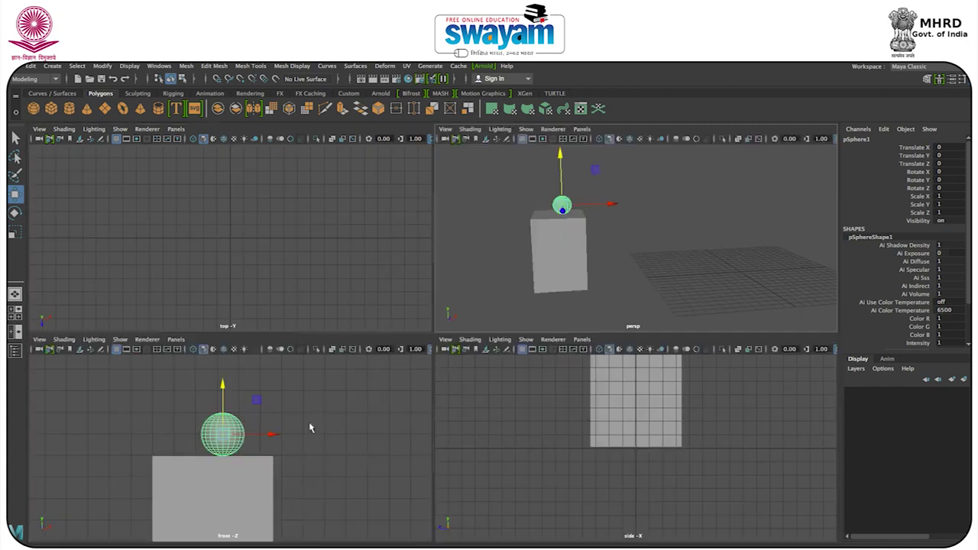
pyautogui.press('space')
pyautogui.keyDown('alt'); pyautogui.moveTo(421, 430); pyautogui.dragTo(290, 352, button='middle'); pyautogui.keyUp('alt')
pyautogui.scroll(-2, 288, 349)
pyautogui.scroll(-4, 294, 352)
pyautogui.keyDown('alt'); pyautogui.moveTo(581, 393); pyautogui.dragTo(384, 394, button='middle'); pyautogui.keyUp('alt')
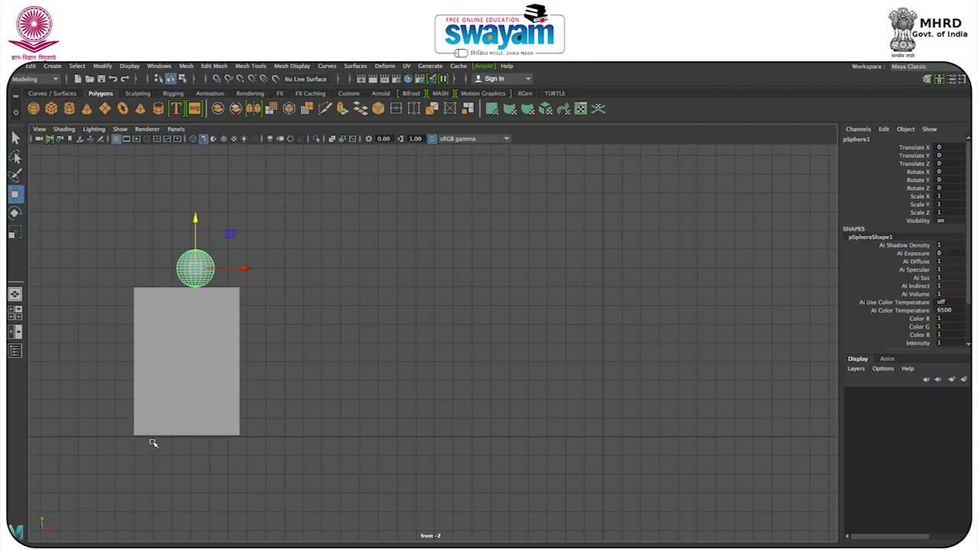
pyautogui.click(51, 108)
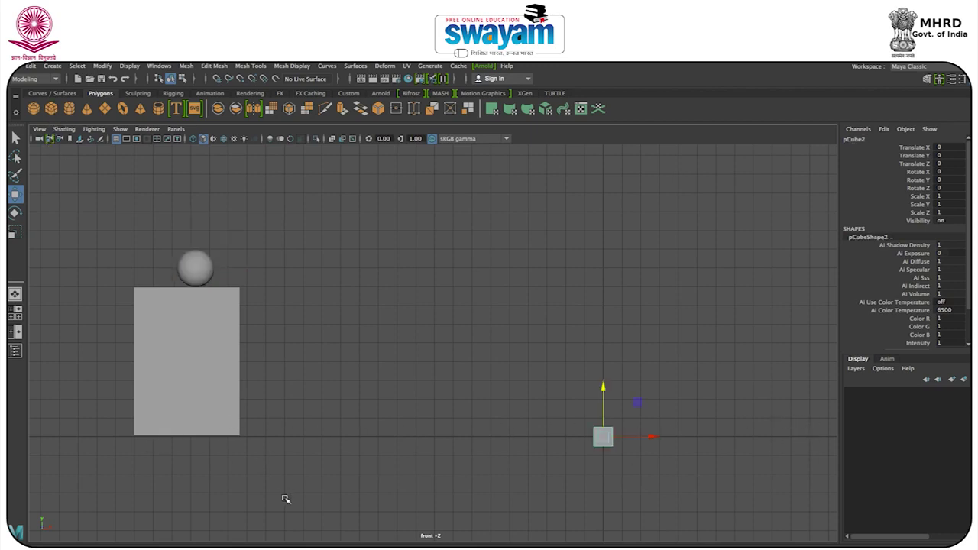
pyautogui.moveTo(605, 433); pyautogui.dragTo(792, 448)
pyautogui.press('r')
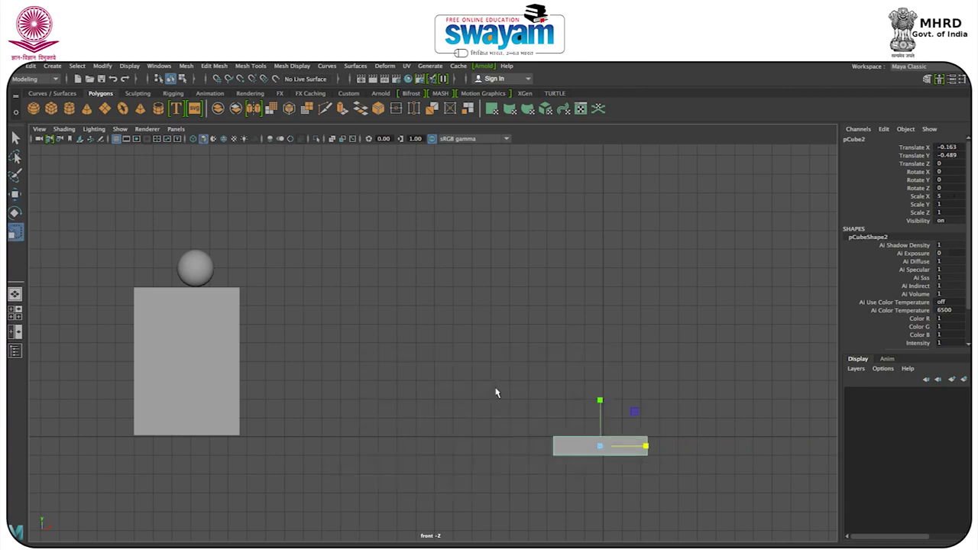
# Step: Scale the second cube into a long ground slab, about 44.3 in X and 6.6 in Z
pyautogui.press('space')
pyautogui.press('space')
pyautogui.keyDown('alt'); pyautogui.moveTo(641, 306); pyautogui.dragTo(447, 288); pyautogui.keyUp('alt')
pyautogui.keyDown('alt'); pyautogui.moveTo(446, 287); pyautogui.dragTo(449, 307, button='right'); pyautogui.keyUp('alt')
pyautogui.moveTo(460, 352); pyautogui.dragTo(733, 544)
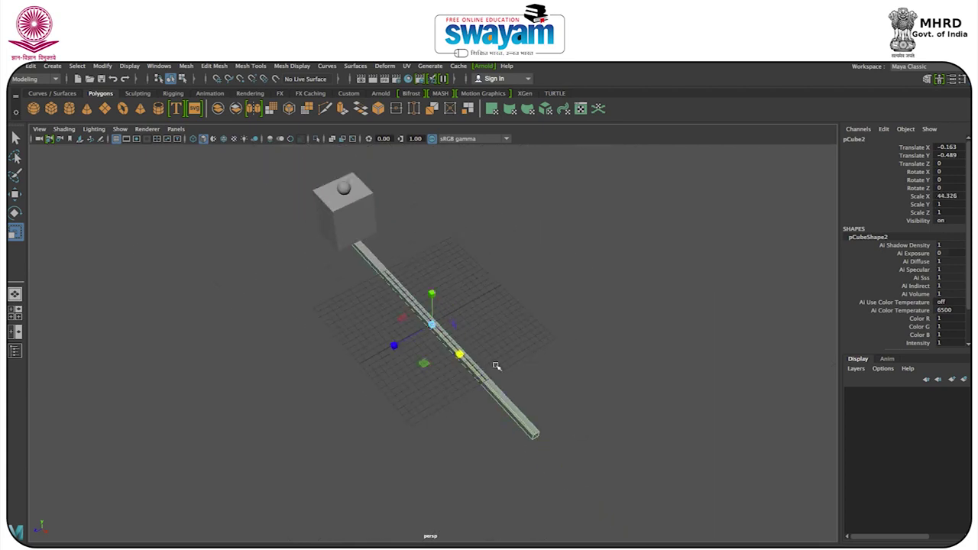
pyautogui.moveTo(394, 344); pyautogui.dragTo(34, 521)
pyautogui.moveTo(394, 344); pyautogui.dragTo(418, 355)
pyautogui.click(349, 338)
pyautogui.keyDown('alt'); pyautogui.moveTo(349, 338); pyautogui.dragTo(427, 303); pyautogui.keyUp('alt')
# Step: Select the ground slab in the front view, show it in wireframe, and freeze its transformations
pyautogui.press('space')
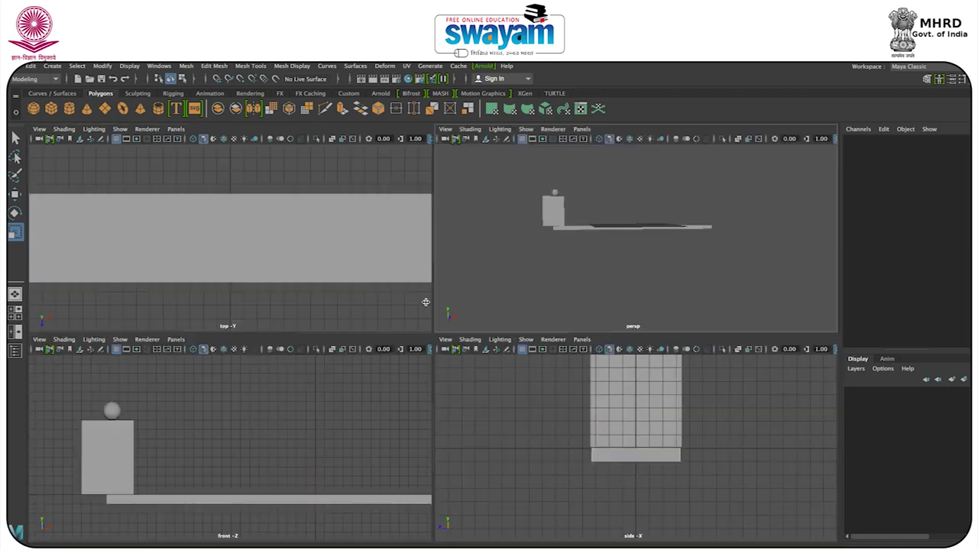
pyautogui.press('space')
pyautogui.keyDown('alt'); pyautogui.moveTo(364, 463); pyautogui.dragTo(602, 423, button='middle'); pyautogui.keyUp('alt')
pyautogui.click(602, 424)
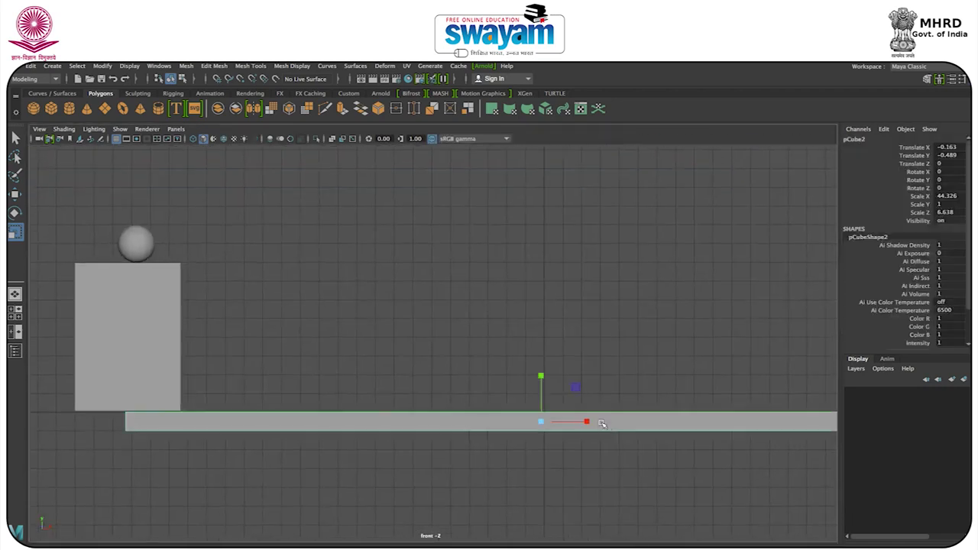
pyautogui.press('4')
pyautogui.keyDown('alt'); pyautogui.moveTo(573, 410); pyautogui.dragTo(615, 427, button='right'); pyautogui.keyUp('alt')
pyautogui.press('f')
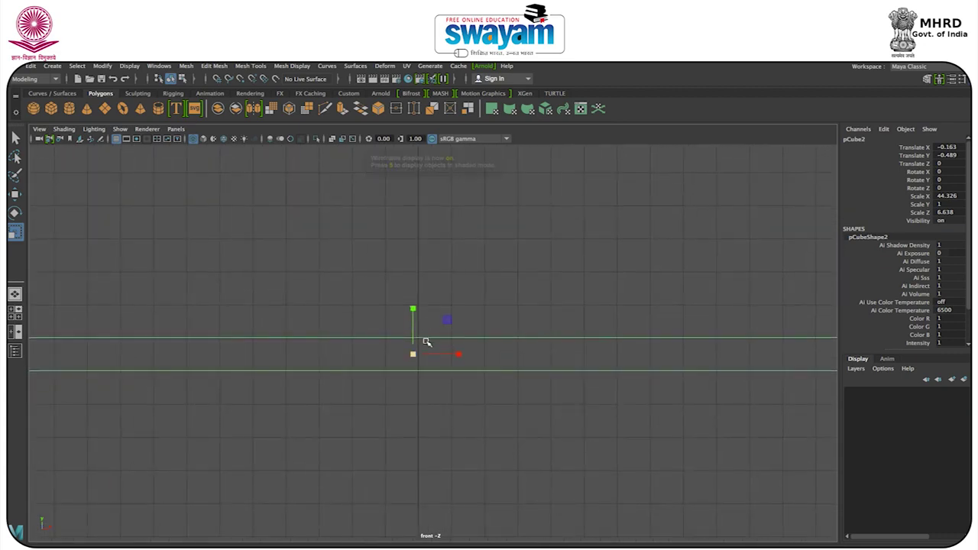
pyautogui.click(102, 66)
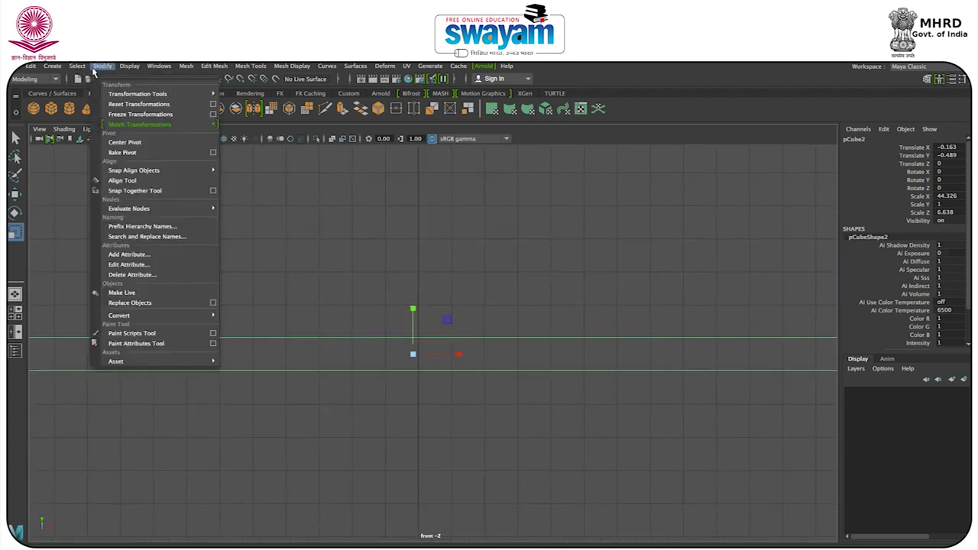
pyautogui.click(130, 114)
pyautogui.moveTo(545, 282); pyautogui.dragTo(453, 374)
# Step: Select the sphere on the block in the front view, activate the Move tool, and display the scene shaded
pyautogui.scroll(-2, 463, 328)
pyautogui.scroll(-3, 466, 322)
pyautogui.scroll(-2, 256, 283)
pyautogui.click(200, 249)
pyautogui.press('w')
pyautogui.keyDown('alt'); pyautogui.moveTo(221, 251); pyautogui.dragTo(292, 286, button='middle'); pyautogui.keyUp('alt')
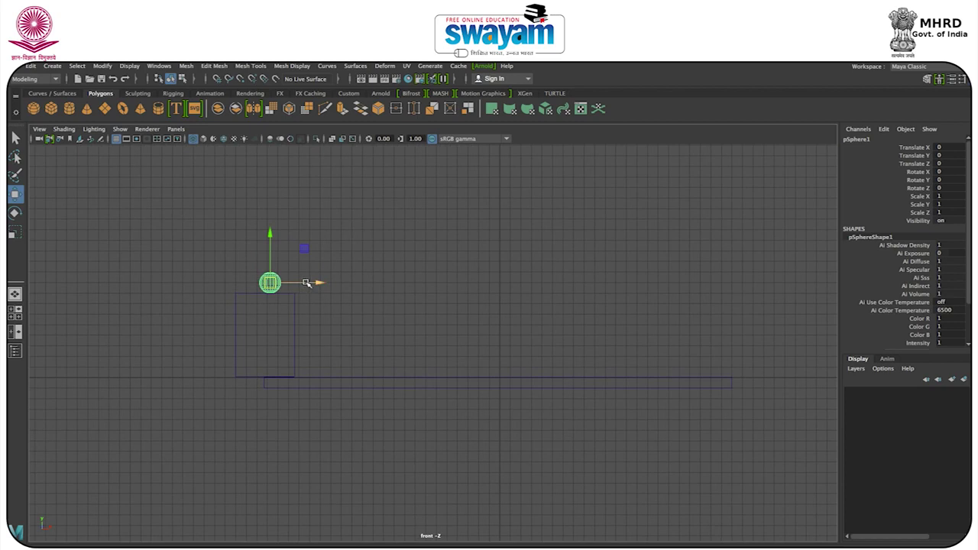
pyautogui.press('4')
pyautogui.press('5')
pyautogui.click(310, 269)
pyautogui.hotkey('ctrl', 'z')
pyautogui.keyDown('alt'); pyautogui.moveTo(301, 312); pyautogui.dragTo(313, 310, button='middle'); pyautogui.keyUp('alt')
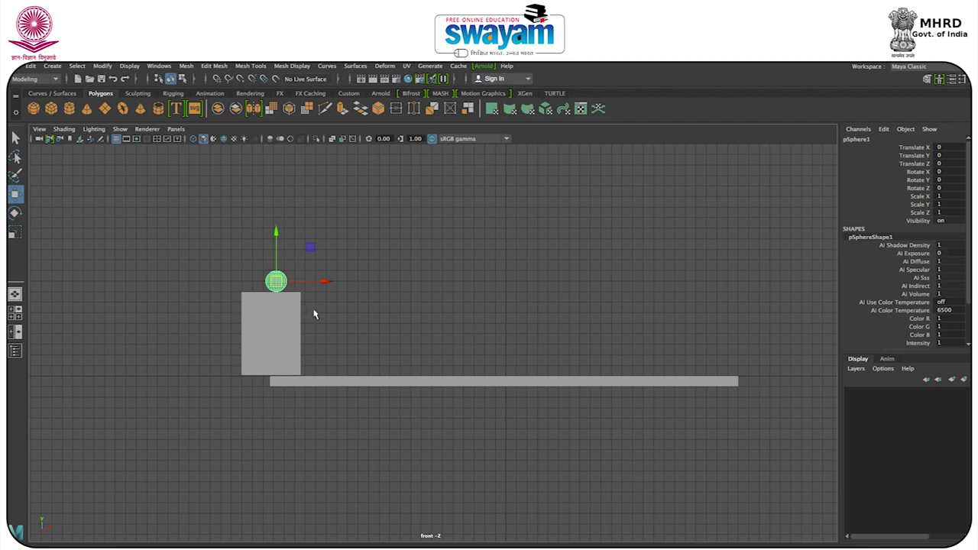
# Step: Save the scene to the Desktop as a Maya Binary file named Bouncing Ball_001
pyautogui.hotkey('ctrl', 'shift', 's')
pyautogui.click(185, 196)
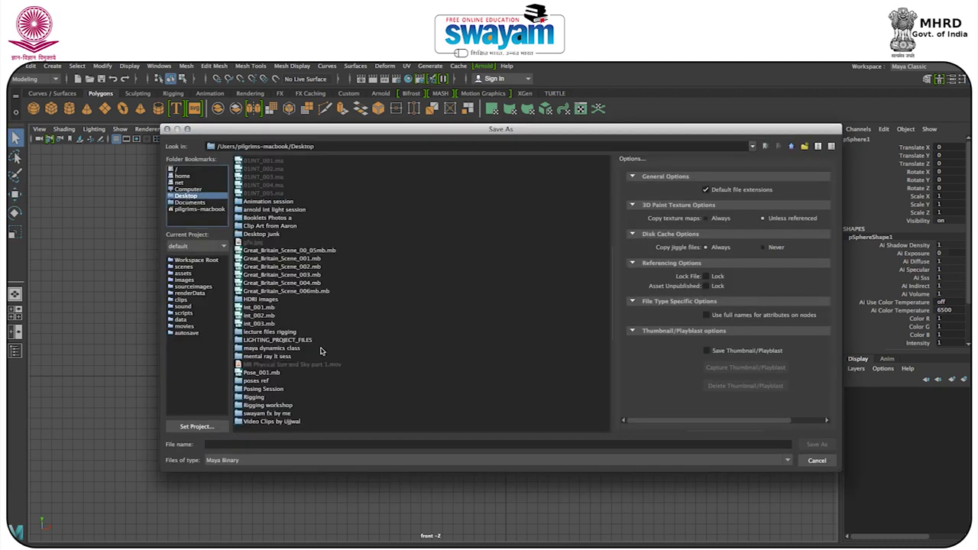
pyautogui.click(239, 444)
pyautogui.write('Bouncing Ball_001')
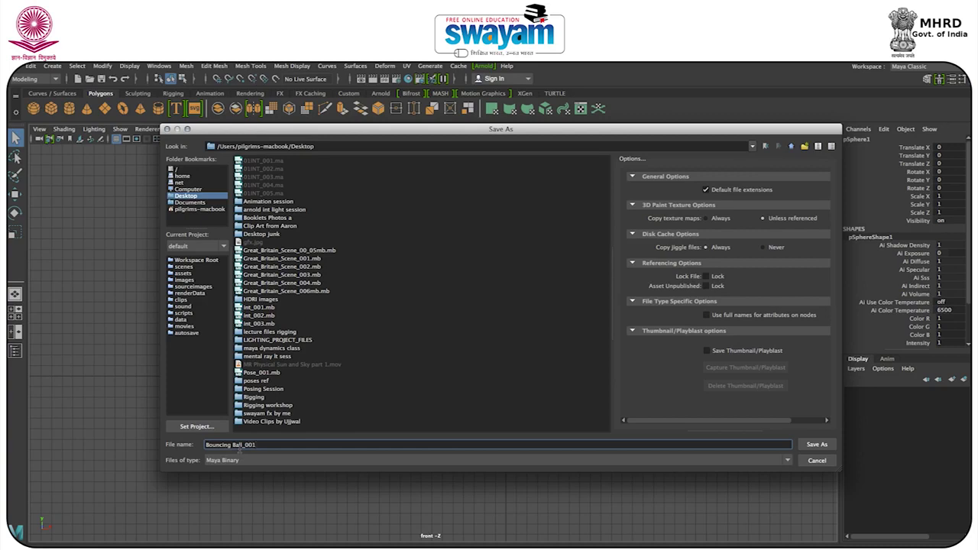
pyautogui.click(817, 444)
pyautogui.click(470, 342)
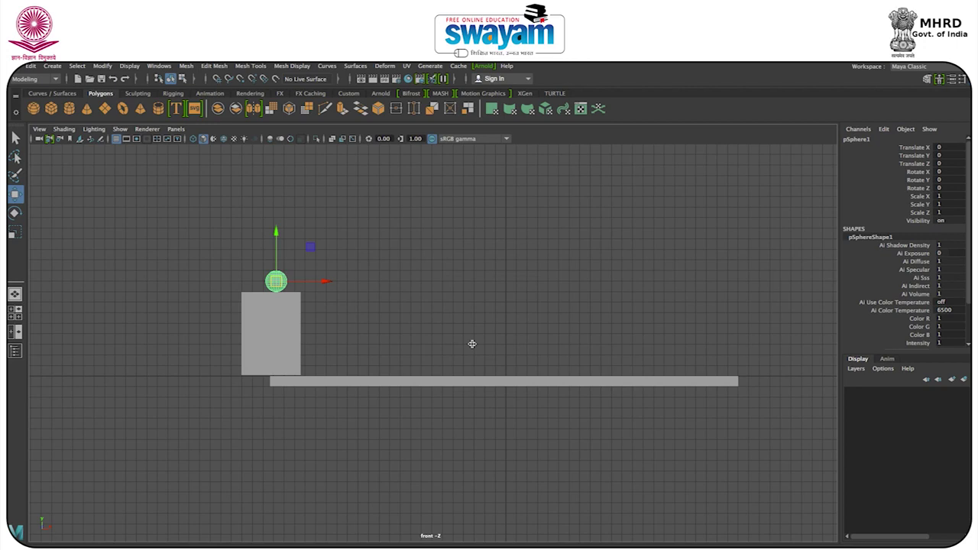
# Step: Try moving the sphere off the block to about X 15.8, Y -4.5, and undo the move
pyautogui.moveTo(142, 222); pyautogui.dragTo(524, 473)
pyautogui.moveTo(244, 247); pyautogui.dragTo(276, 281)
pyautogui.moveTo(276, 282); pyautogui.dragTo(442, 331)
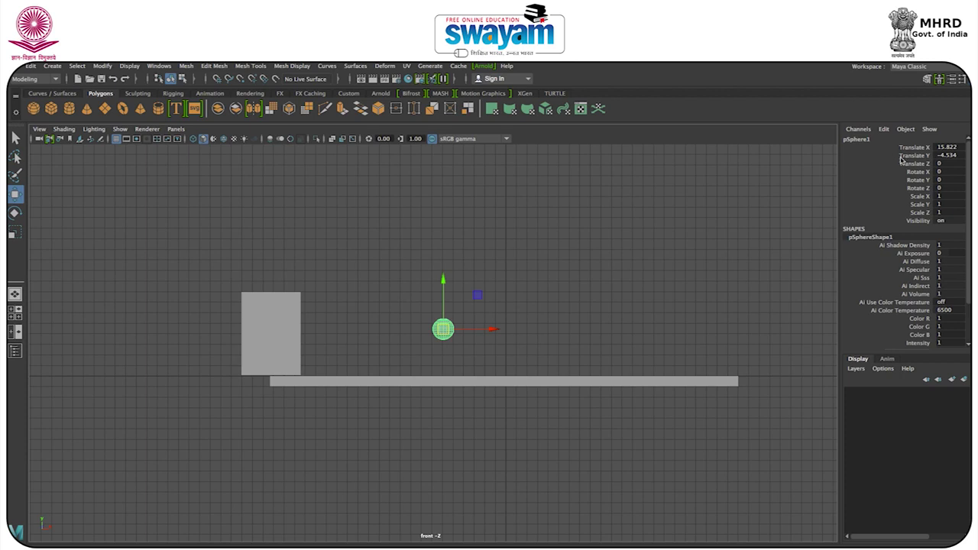
pyautogui.hotkey('ctrl', 'z')
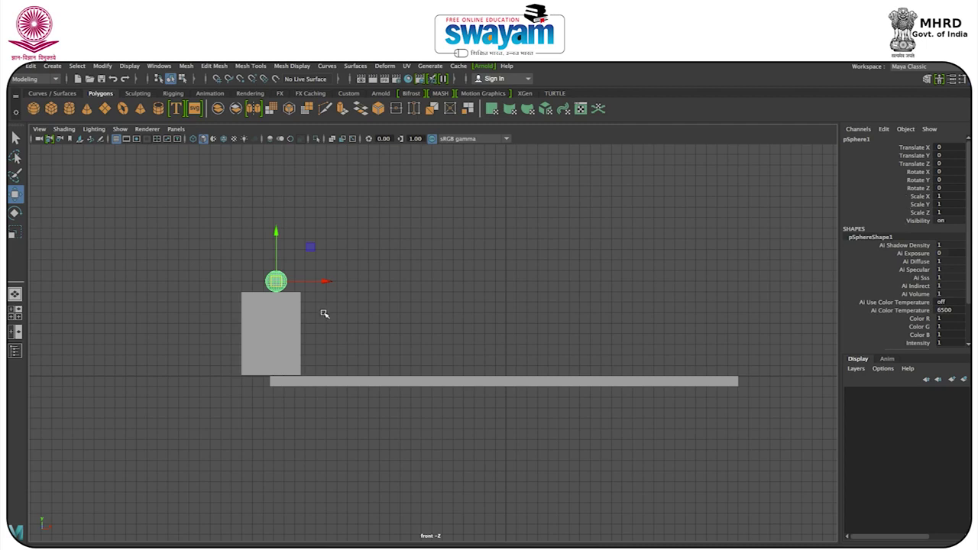
# Step: Select the sphere resting on the block and set its starting keyframe on all transform channels
pyautogui.click(428, 298)
pyautogui.click(284, 281)
pyautogui.press('q')
pyautogui.press('w')
pyautogui.click(255, 255)
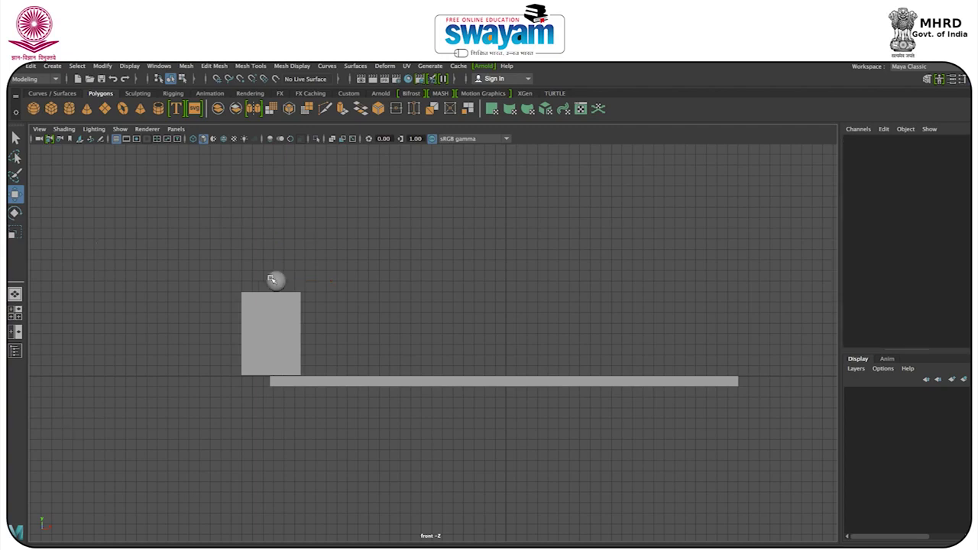
pyautogui.click(272, 279)
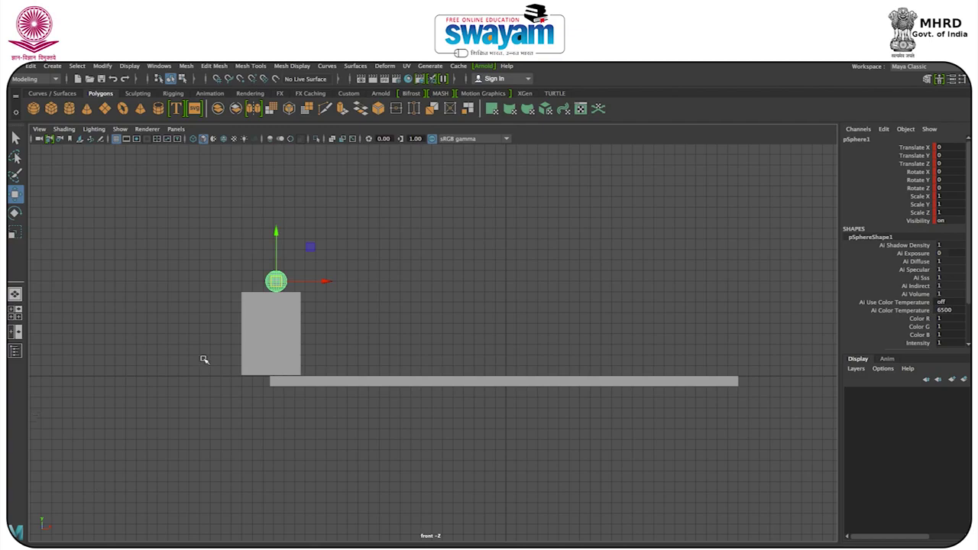
# Step: On a new frame, move the sphere up and away from the block to about X 7.1, Y 3.8 as the first peak
pyautogui.click(97, 547)
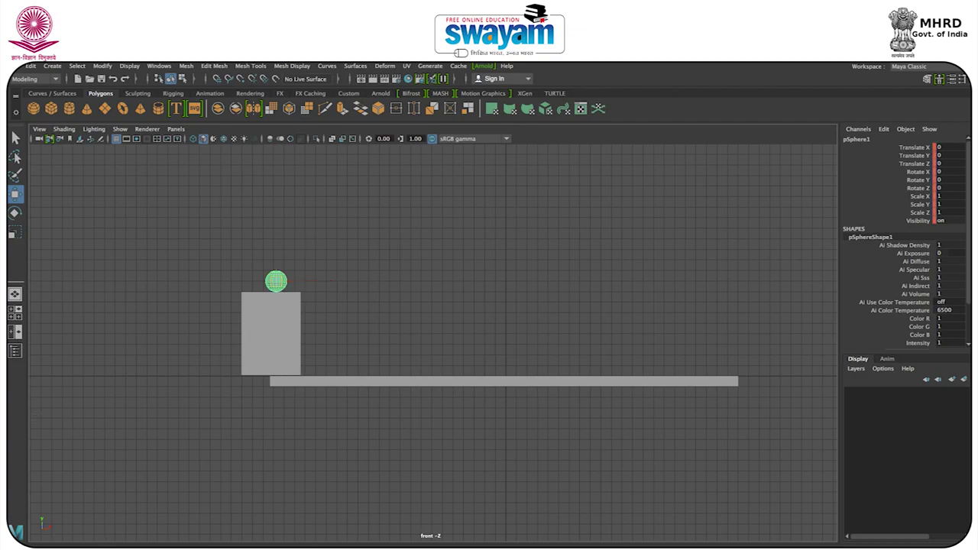
pyautogui.press('w')
pyautogui.moveTo(278, 284); pyautogui.dragTo(352, 242)
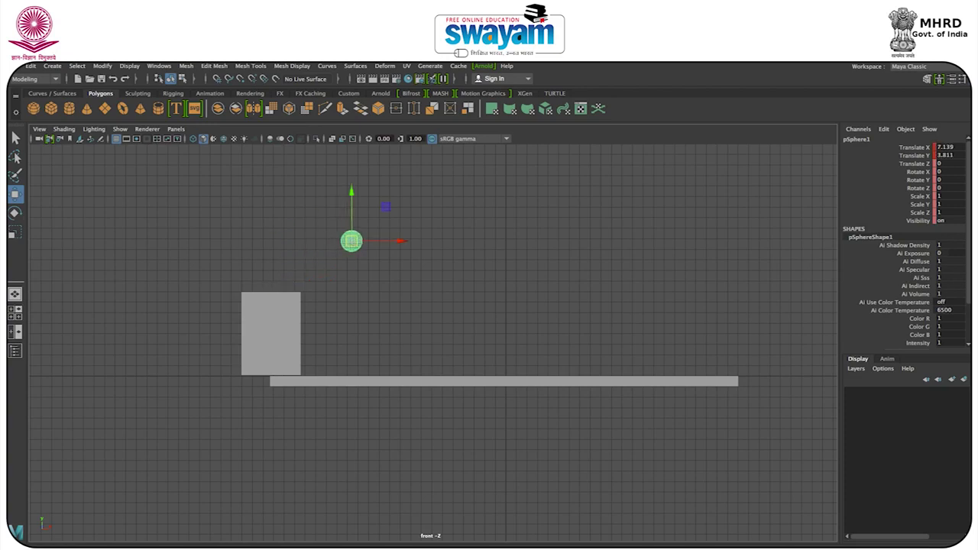
# Step: Bring the sphere down onto the ground slab at about X 15.1, Y -7.9 as its first landing pose
pyautogui.moveTo(352, 241); pyautogui.dragTo(419, 371)
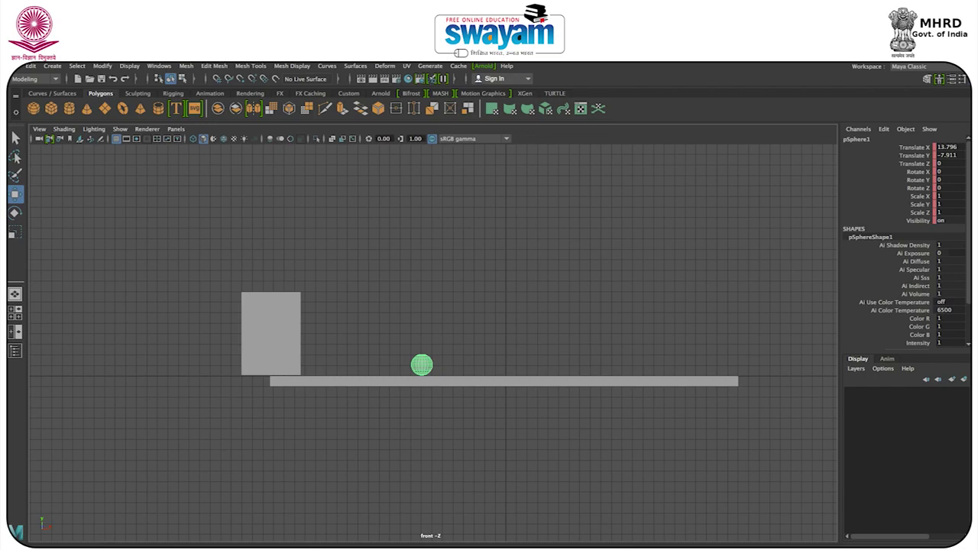
pyautogui.press('w')
pyautogui.press('s')
pyautogui.press(',')
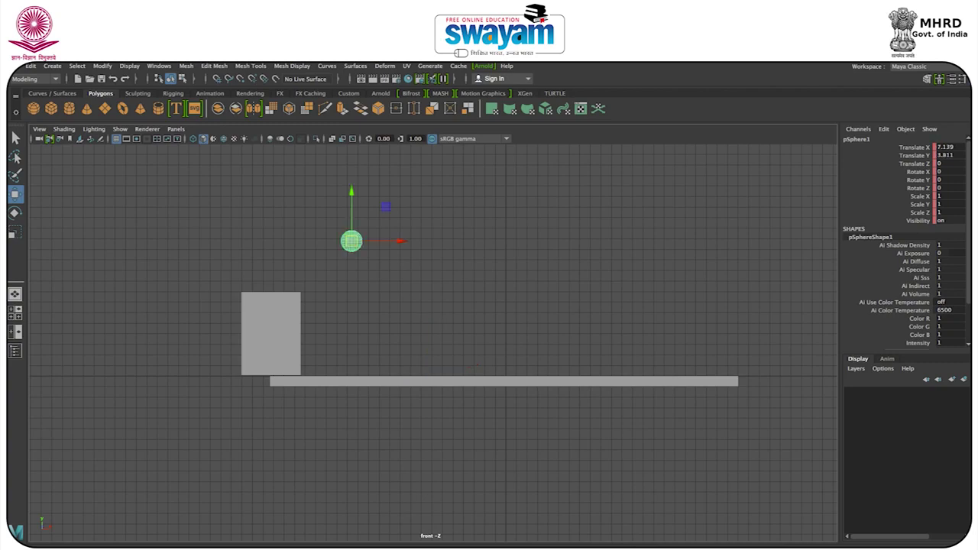
pyautogui.press('q')
pyautogui.press('w')
pyautogui.moveTo(352, 247); pyautogui.dragTo(436, 372)
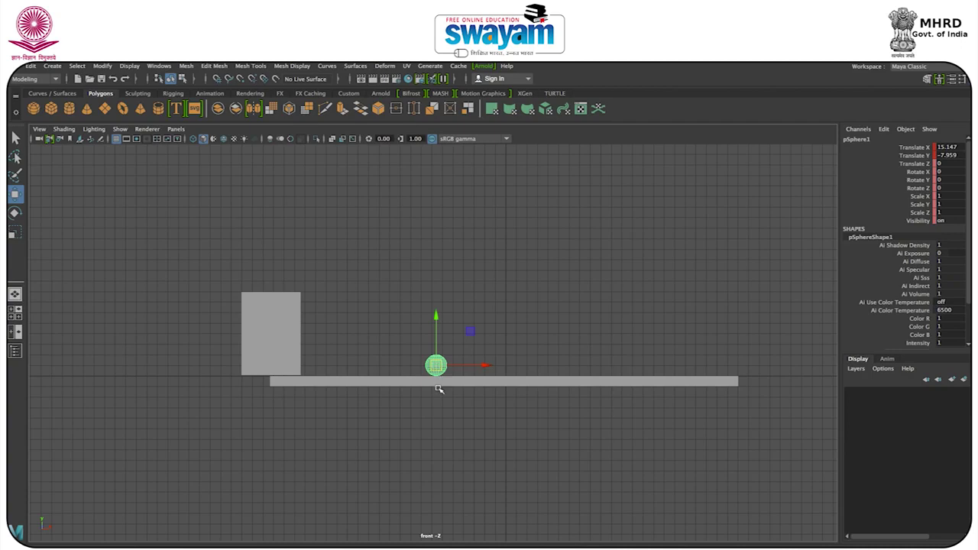
pyautogui.scroll(5, 437, 378)
pyautogui.moveTo(449, 418)
pyautogui.mouseDown()
pyautogui.moveTo(448, 453)
pyautogui.moveTo(449, 433)
pyautogui.mouseUp()
pyautogui.hotkey('ctrl', 'z')
pyautogui.moveTo(440, 372); pyautogui.dragTo(440, 370)
pyautogui.scroll(-3, 442, 378)
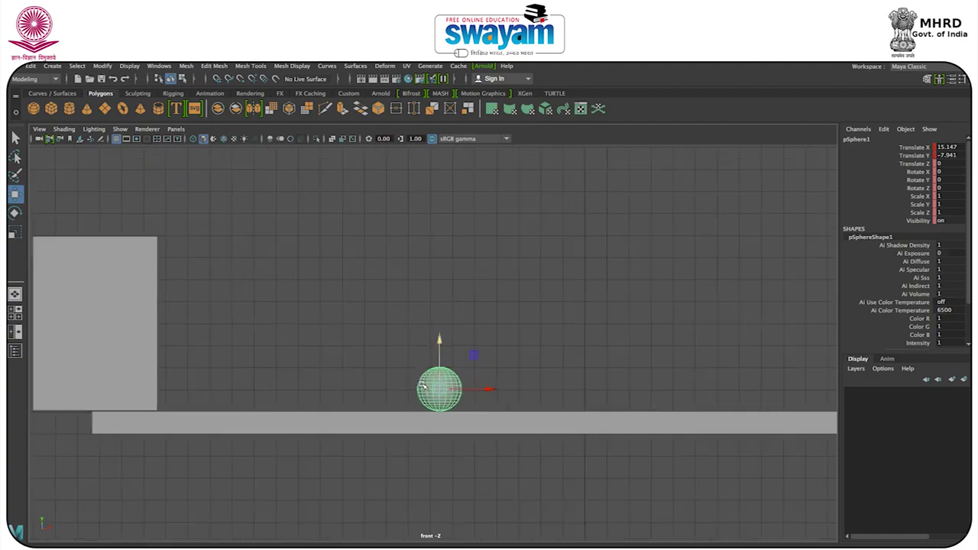
pyautogui.press('q')
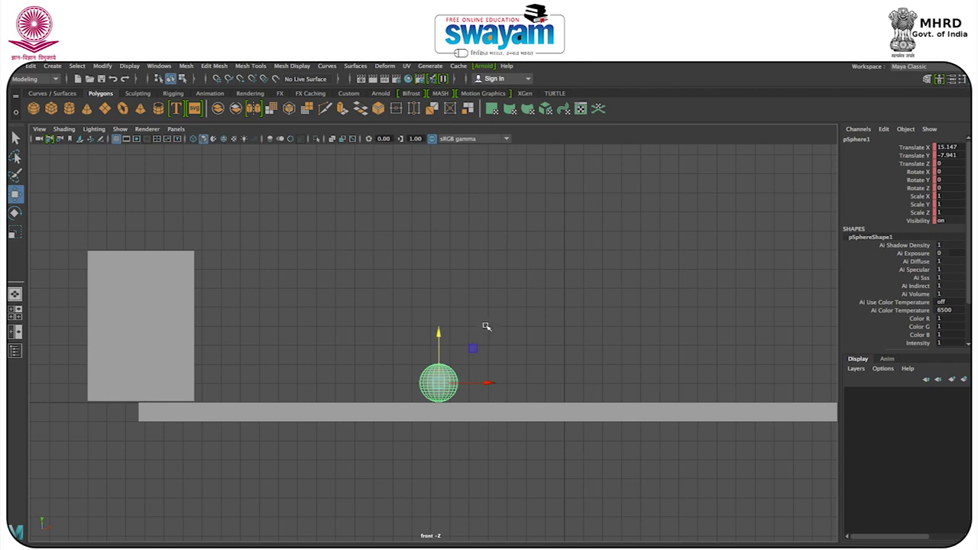
# Step: Raise the sphere into a second, lower arc at about X 20.7, Y -2.5 and keyframe it
pyautogui.keyDown('alt'); pyautogui.moveTo(486, 326); pyautogui.dragTo(364, 344, button='middle'); pyautogui.keyUp('alt')
pyautogui.moveTo(317, 408); pyautogui.dragTo(410, 325)
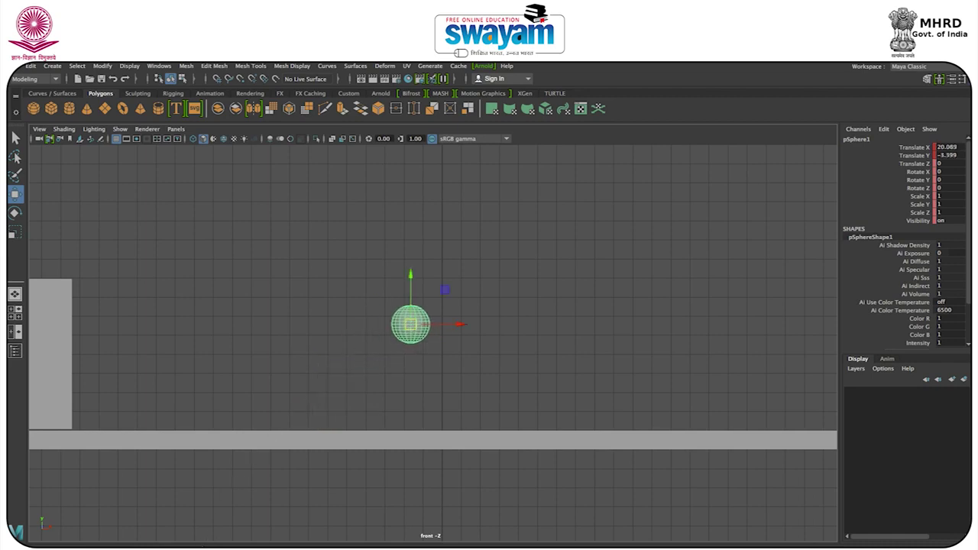
pyautogui.moveTo(321, 541)
pyautogui.mouseDown()
pyautogui.moveTo(44, 541)
pyautogui.moveTo(321, 541)
pyautogui.mouseUp()
pyautogui.moveTo(410, 325); pyautogui.dragTo(425, 305)
pyautogui.keyDown('alt'); pyautogui.moveTo(425, 306); pyautogui.dragTo(394, 288, button='middle'); pyautogui.keyUp('alt')
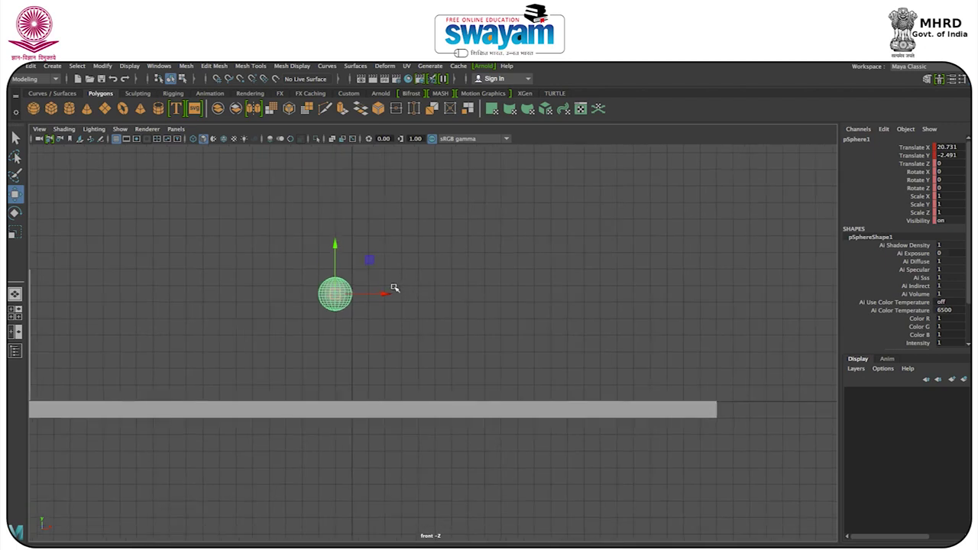
pyautogui.press('s')
# Step: Keyframe the sphere's second landing at about X 24.8, Y -8.0 and its third peak at about X 29.6, Y -5.2
pyautogui.moveTo(334, 294); pyautogui.dragTo(402, 385)
pyautogui.keyDown('alt'); pyautogui.moveTo(420, 388); pyautogui.dragTo(243, 459, button='middle'); pyautogui.keyUp('alt')
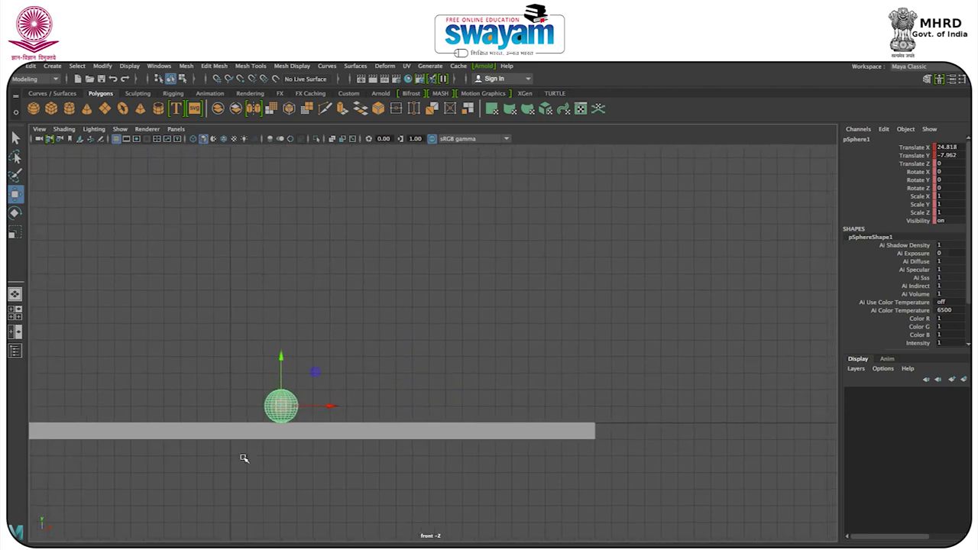
pyautogui.press('s')
pyautogui.press('w')
pyautogui.moveTo(282, 403); pyautogui.dragTo(360, 359)
pyautogui.press('s')
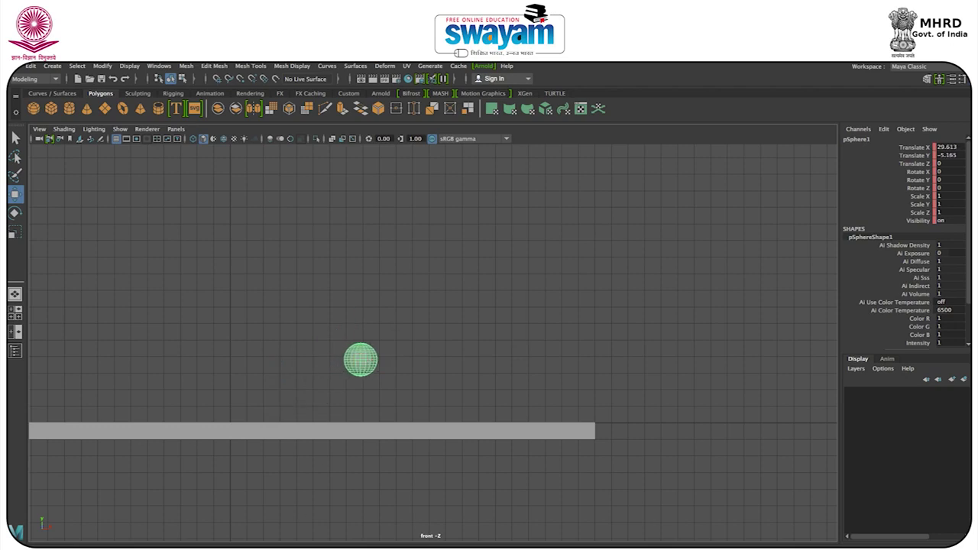
# Step: Pose the sphere's third landing at about X 33.2, Y -8.0 and roll it to the slab's far end at about X 43.8, Y -7.9
pyautogui.moveTo(361, 359); pyautogui.dragTo(422, 405)
pyautogui.keyDown('alt'); pyautogui.moveTo(443, 404); pyautogui.dragTo(279, 435, button='middle'); pyautogui.keyUp('alt')
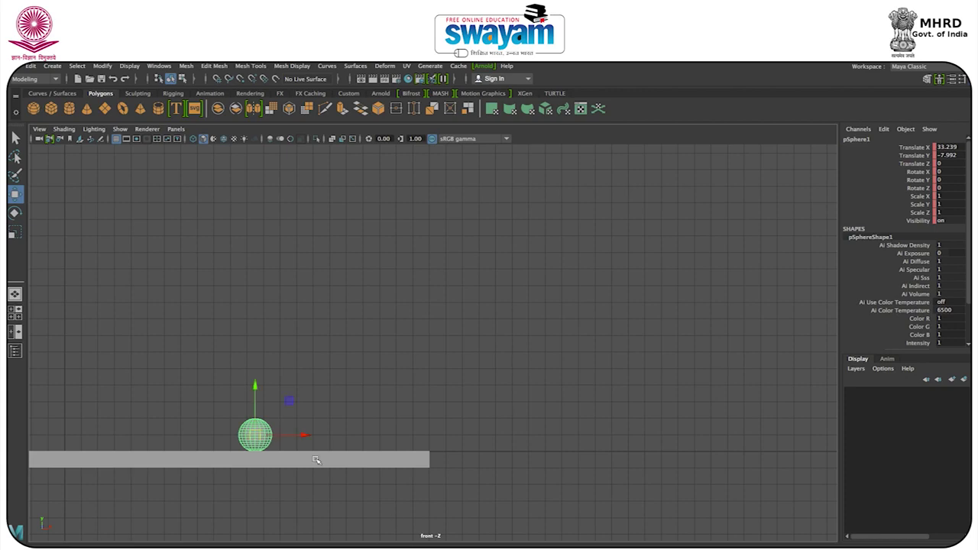
pyautogui.moveTo(255, 435); pyautogui.dragTo(384, 438)
pyautogui.press('q')
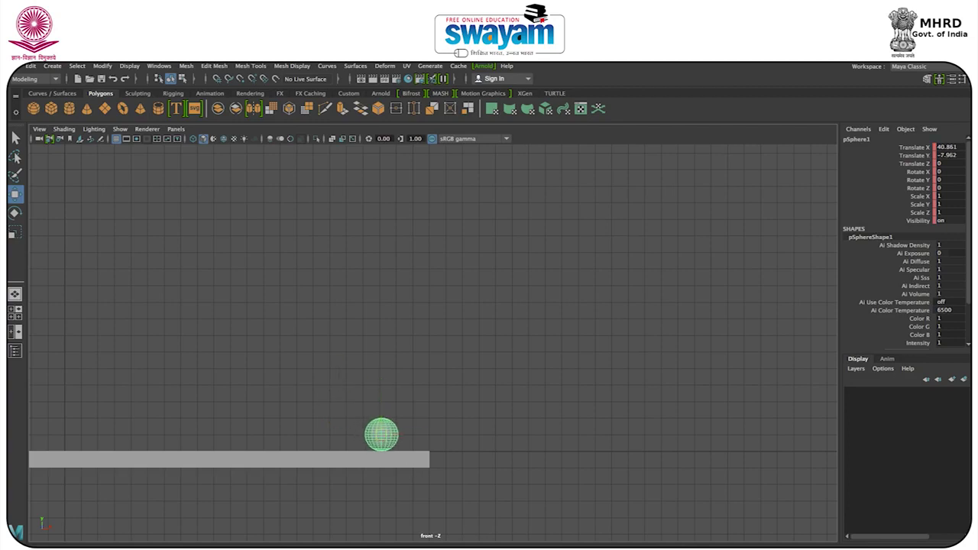
pyautogui.moveTo(373, 432); pyautogui.dragTo(429, 435)
pyautogui.press('w')
# Step: Select the ground slab and shift it along X by about 2.77 so it extends beneath the sphere's final position
pyautogui.click(309, 392)
pyautogui.click(328, 460)
pyautogui.press('f')
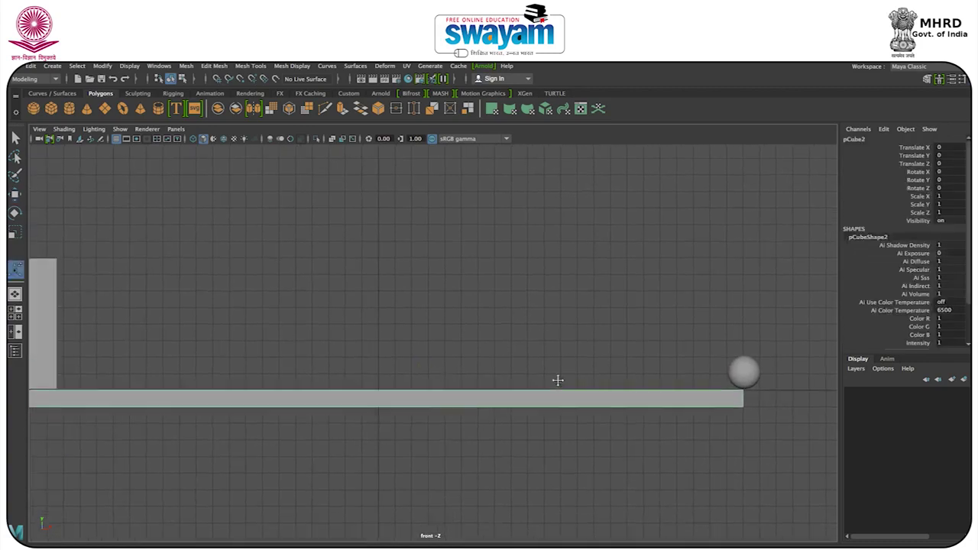
pyautogui.press('w')
pyautogui.moveTo(502, 395); pyautogui.dragTo(547, 392)
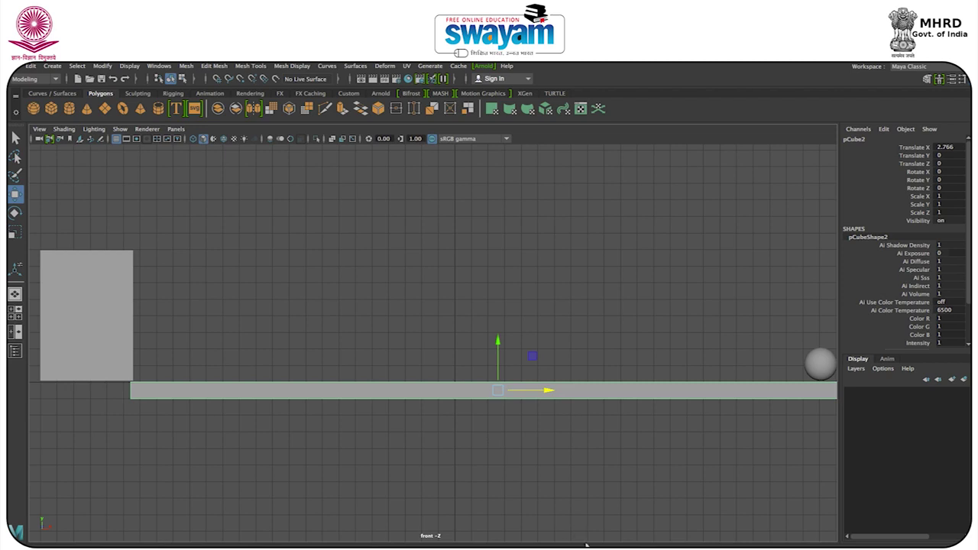
# Step: Play back the bouncing animation in the front view, then select the sphere and play it again
pyautogui.hotkey('alt', 'v')
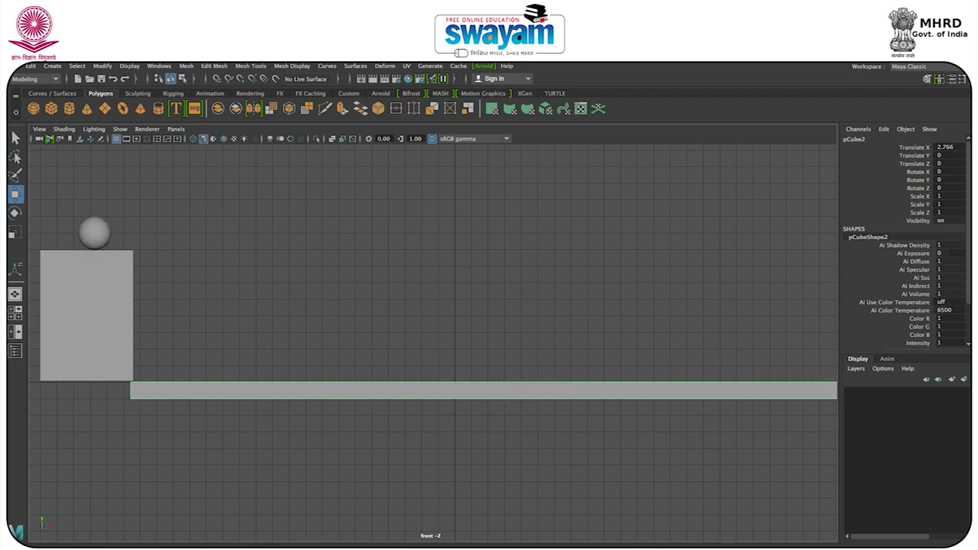
pyautogui.hotkey('alt', 'v')
pyautogui.hotkey('alt', 'v')
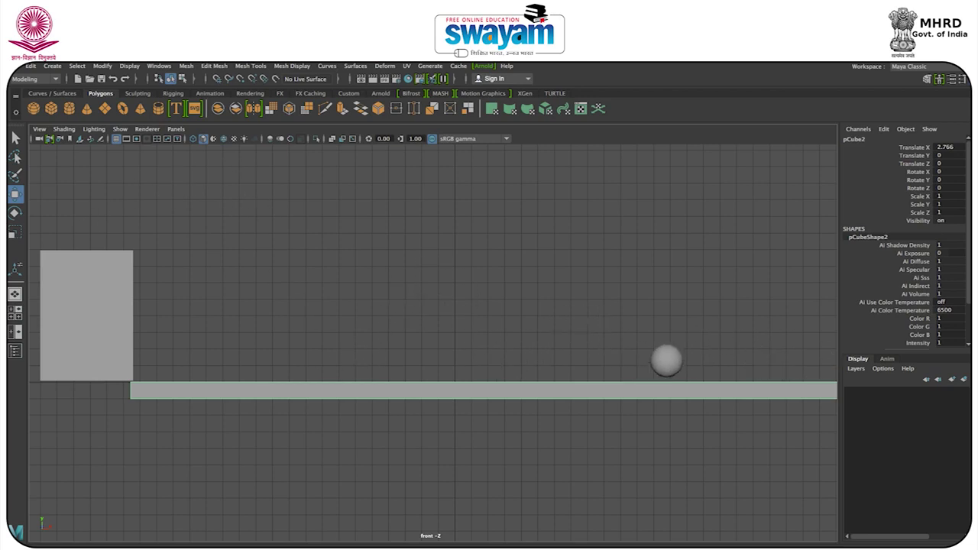
pyautogui.press('Escape')
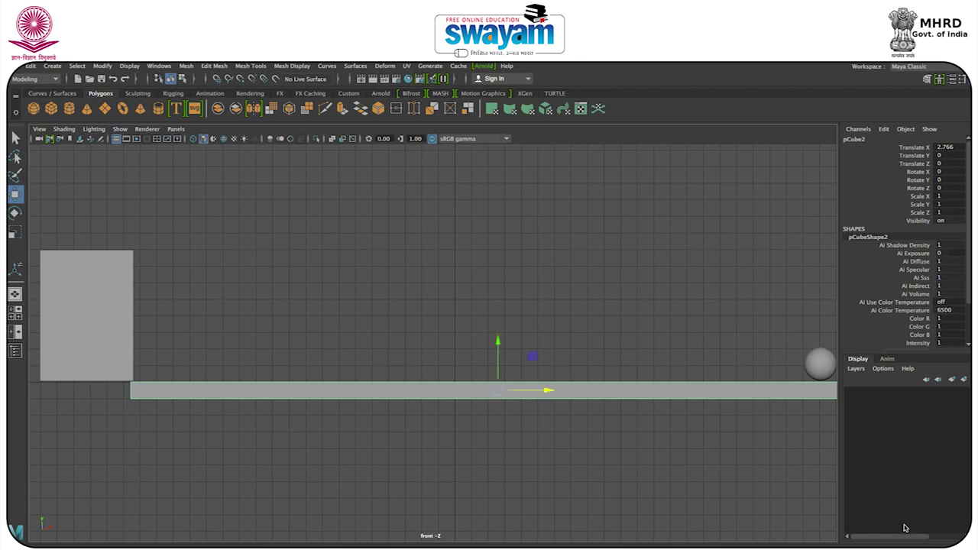
pyautogui.click(820, 363)
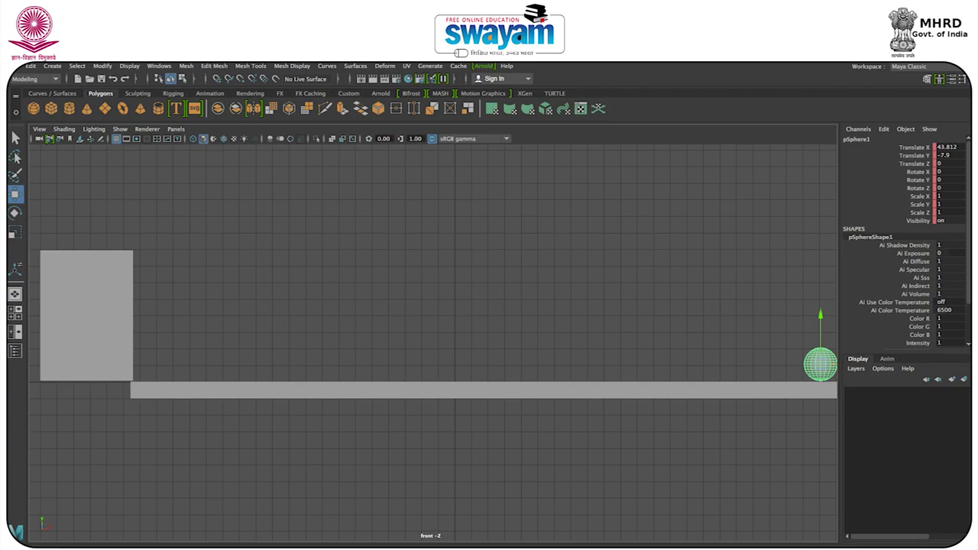
pyautogui.hotkey('alt', 'v')
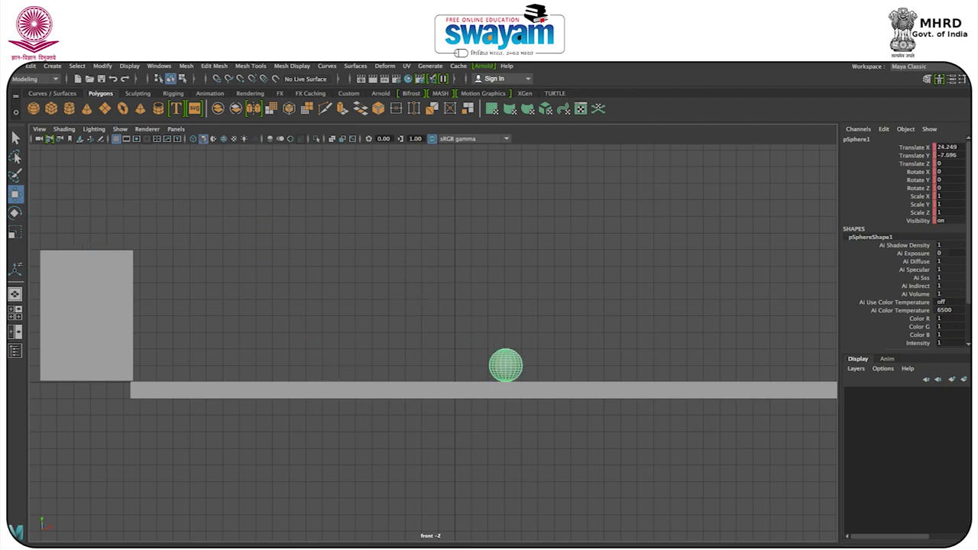
pyautogui.hotkey('alt', 'v')
# Step: View the scene from an elevated angle in the maximized perspective view, hide its grid, and play the animation
pyautogui.press('space')
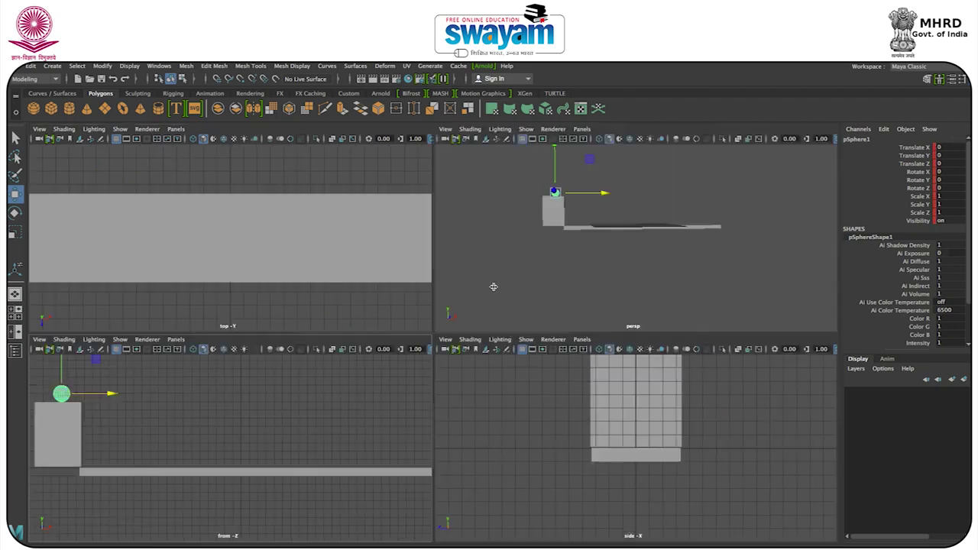
pyautogui.press('space')
pyautogui.keyDown('alt'); pyautogui.moveTo(513, 285); pyautogui.dragTo(438, 316); pyautogui.keyUp('alt')
pyautogui.click(410, 225)
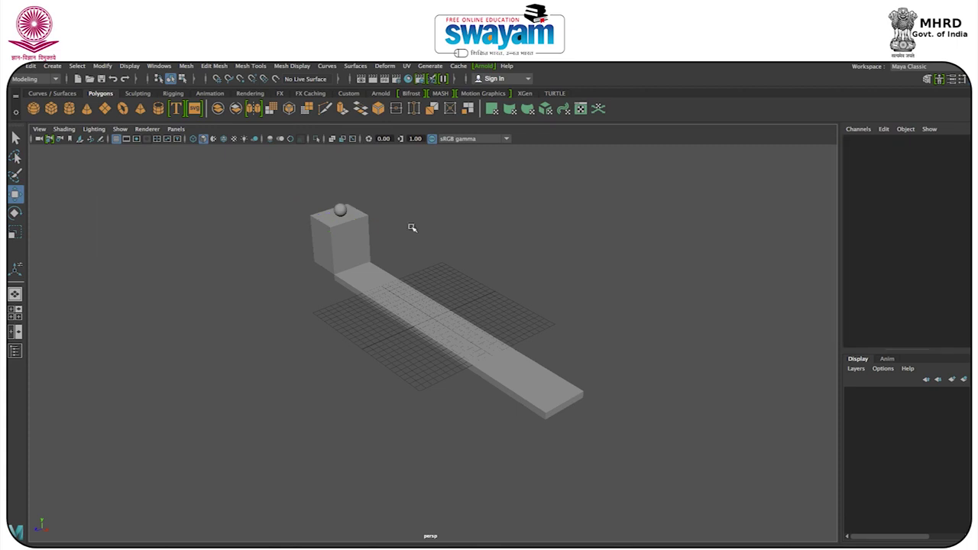
pyautogui.scroll(-2, 417, 266)
pyautogui.scroll(3, 417, 267)
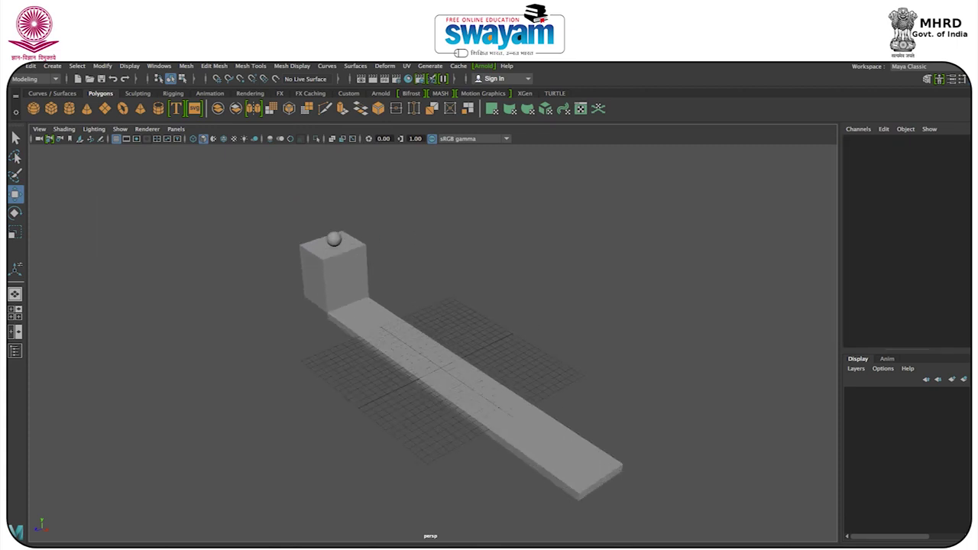
pyautogui.hotkey('alt', 'v')
pyautogui.click(117, 139)
# Step: Return to the four-view layout, switch the perspective panel to the front view, and collapse the panels to stacked front and side views
pyautogui.press('space')
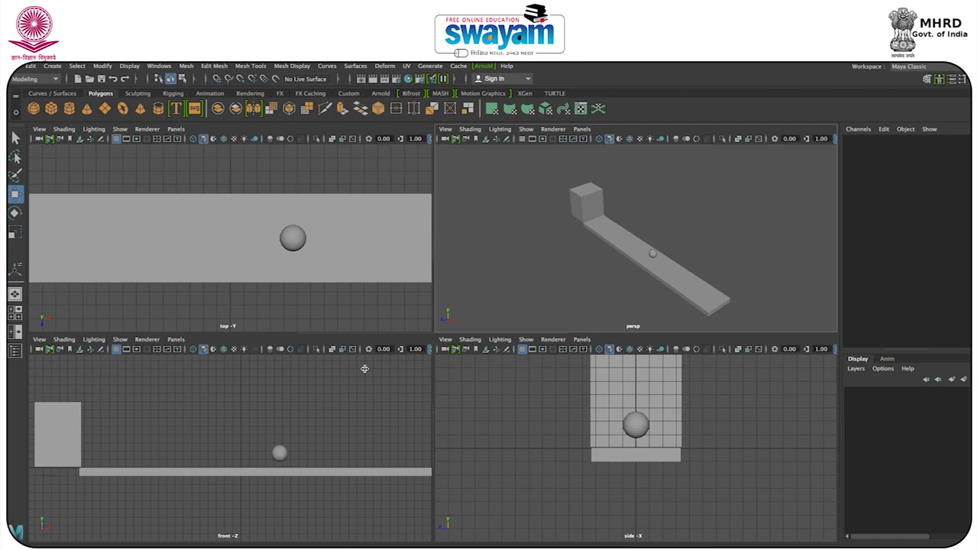
pyautogui.click(279, 452)
pyautogui.click(500, 294)
pyautogui.press('space')
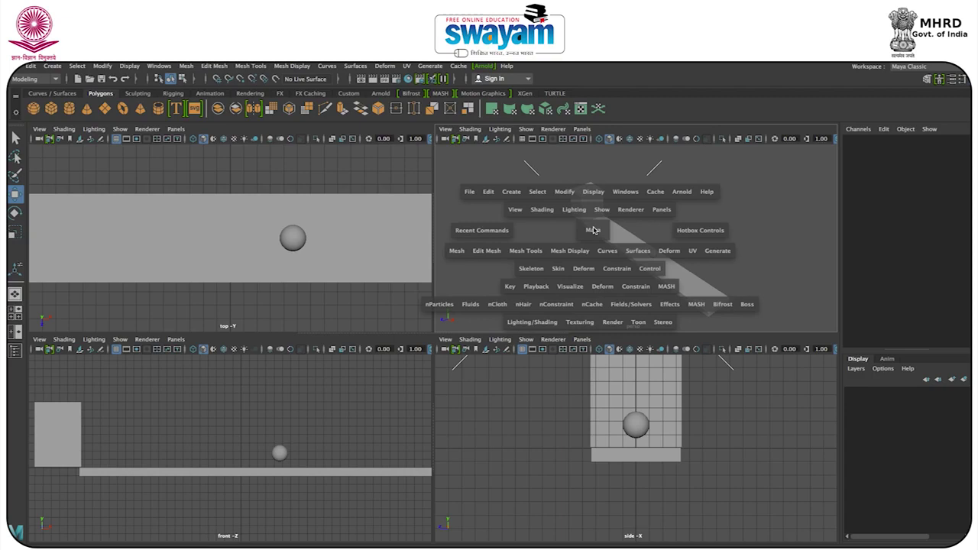
pyautogui.click(593, 230)
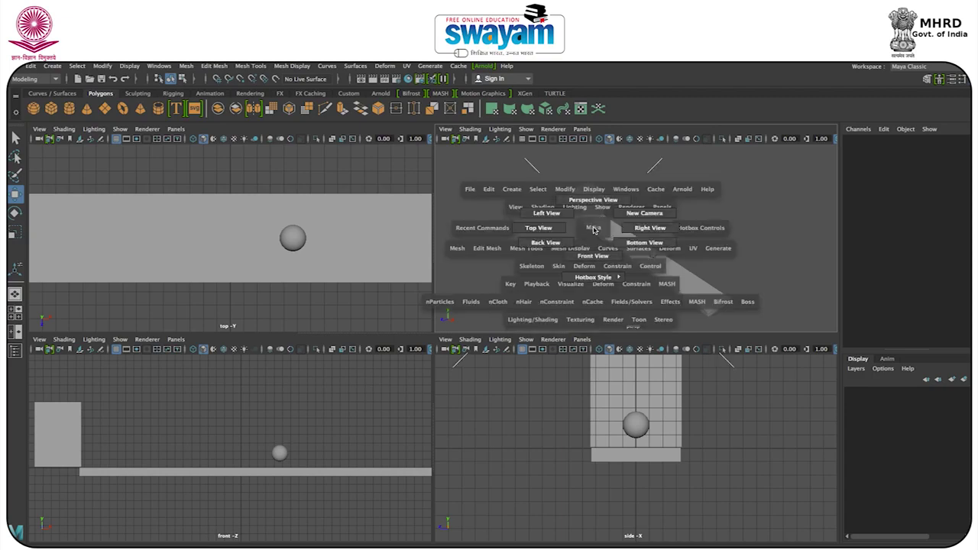
pyautogui.moveTo(594, 230); pyautogui.dragTo(587, 260)
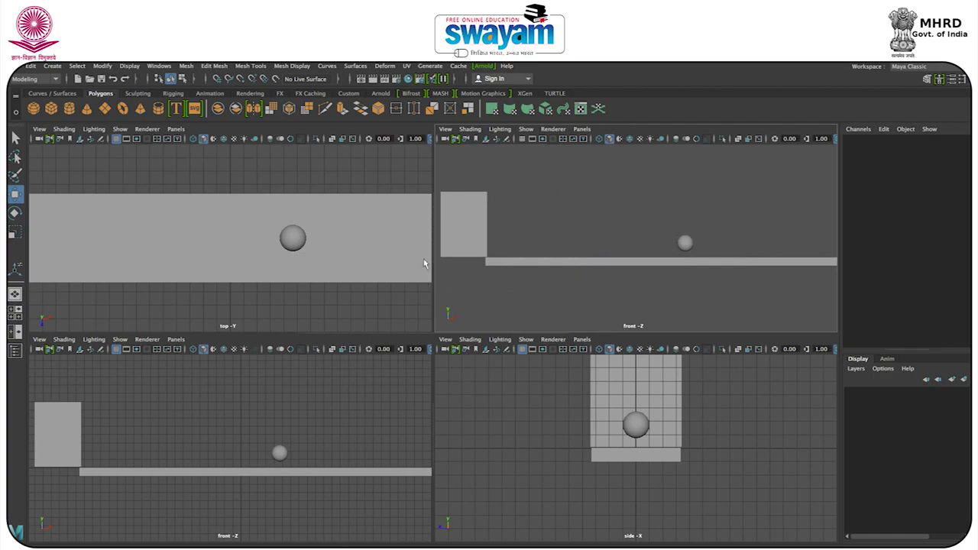
pyautogui.moveTo(433, 248); pyautogui.dragTo(32, 252)
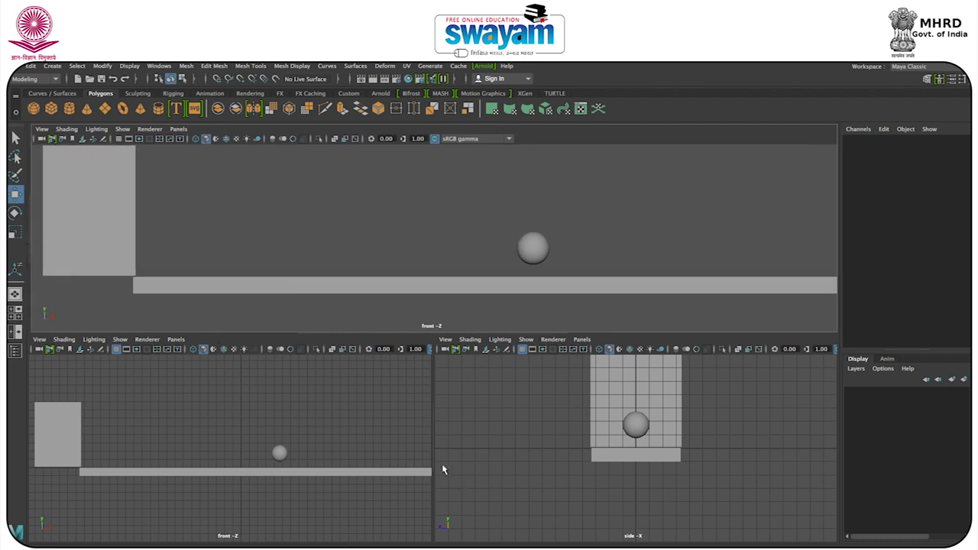
pyautogui.moveTo(434, 458); pyautogui.dragTo(33, 454)
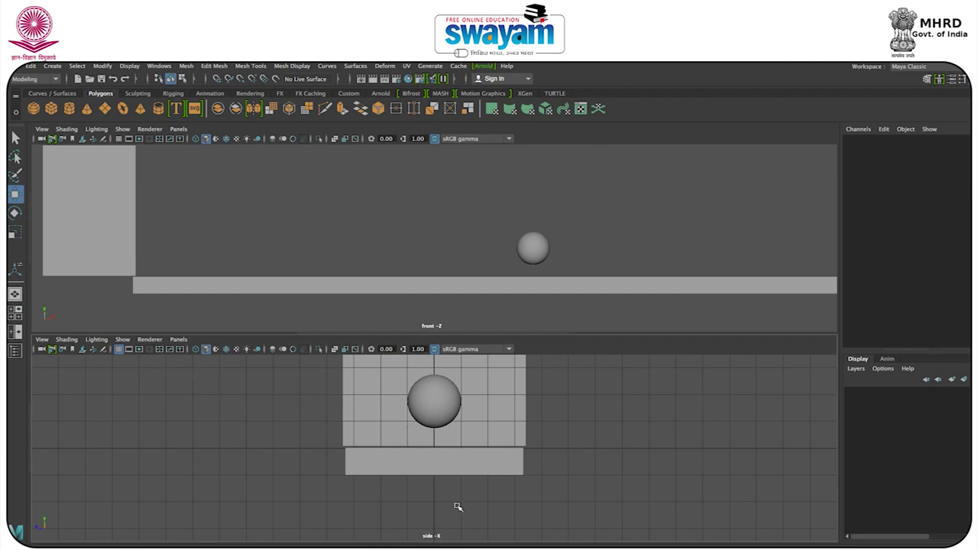
pyautogui.click(179, 340)
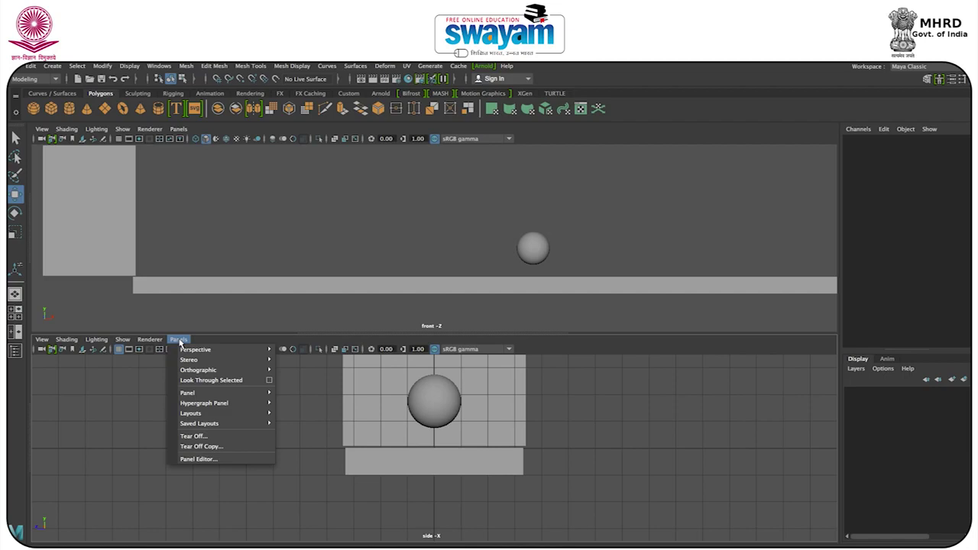
pyautogui.moveTo(201, 395)
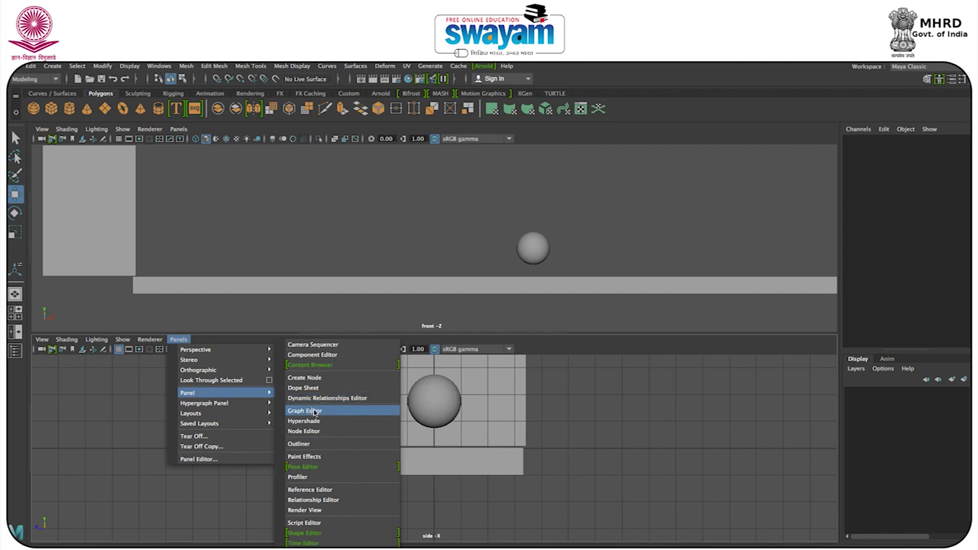
pyautogui.click(250, 222)
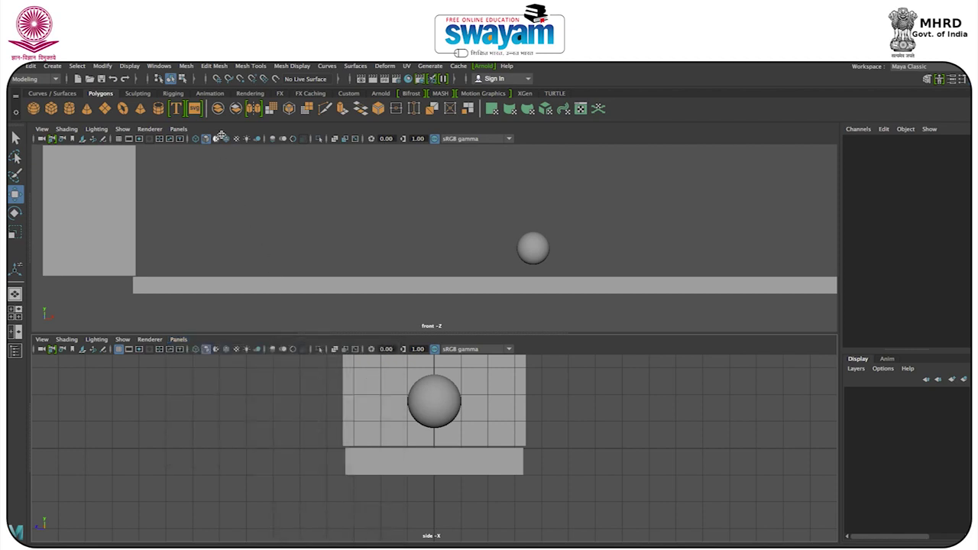
# Step: Open the Graph Editor as a floating window, enlarge and reposition it, and close it
pyautogui.click(161, 66)
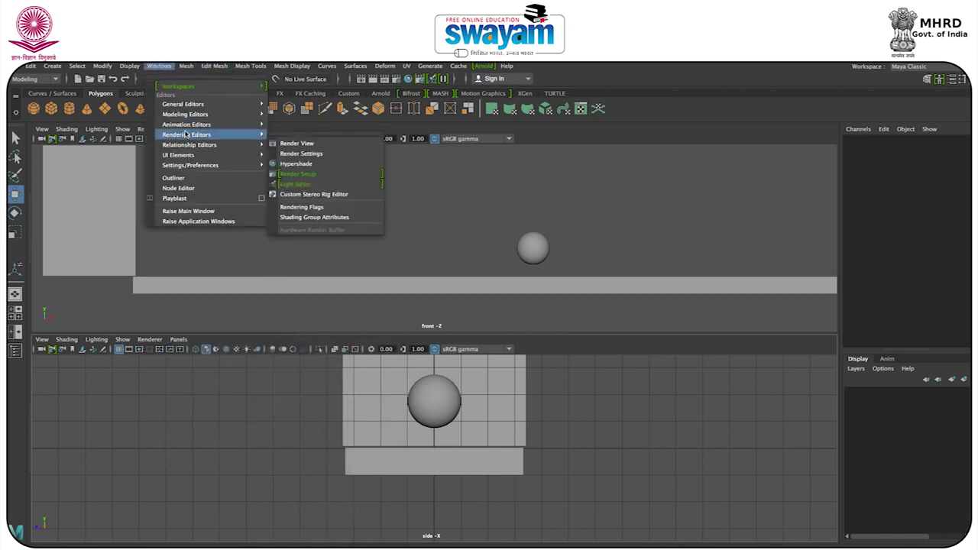
pyautogui.moveTo(244, 124)
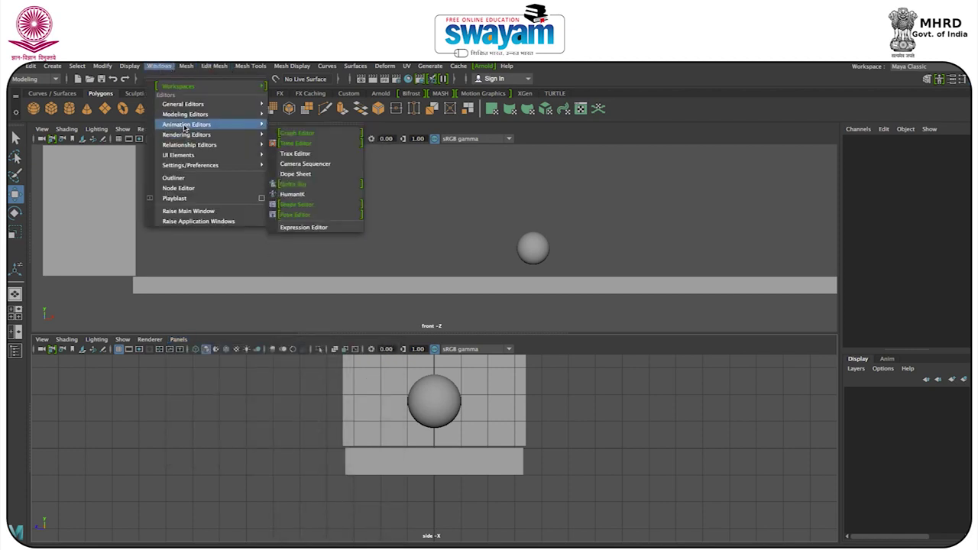
pyautogui.click(301, 135)
pyautogui.moveTo(259, 160); pyautogui.dragTo(306, 191)
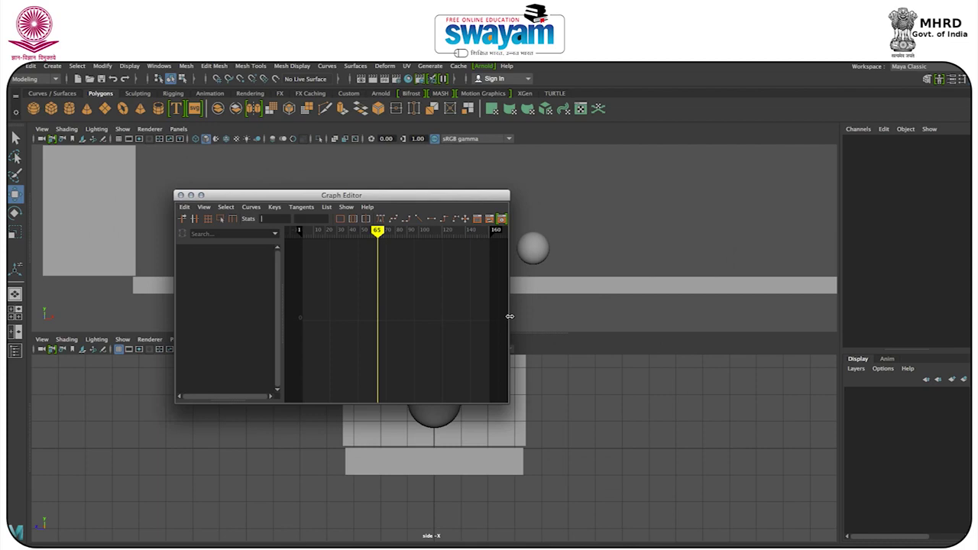
pyautogui.moveTo(754, 319); pyautogui.dragTo(764, 320)
pyautogui.moveTo(479, 197); pyautogui.dragTo(475, 252)
pyautogui.moveTo(379, 252); pyautogui.dragTo(484, 285)
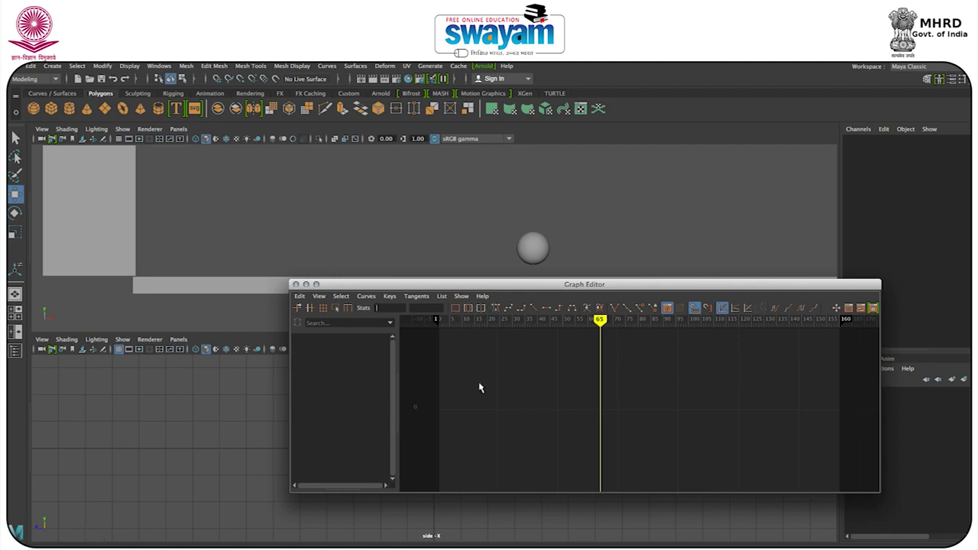
pyautogui.click(295, 284)
pyautogui.click(159, 66)
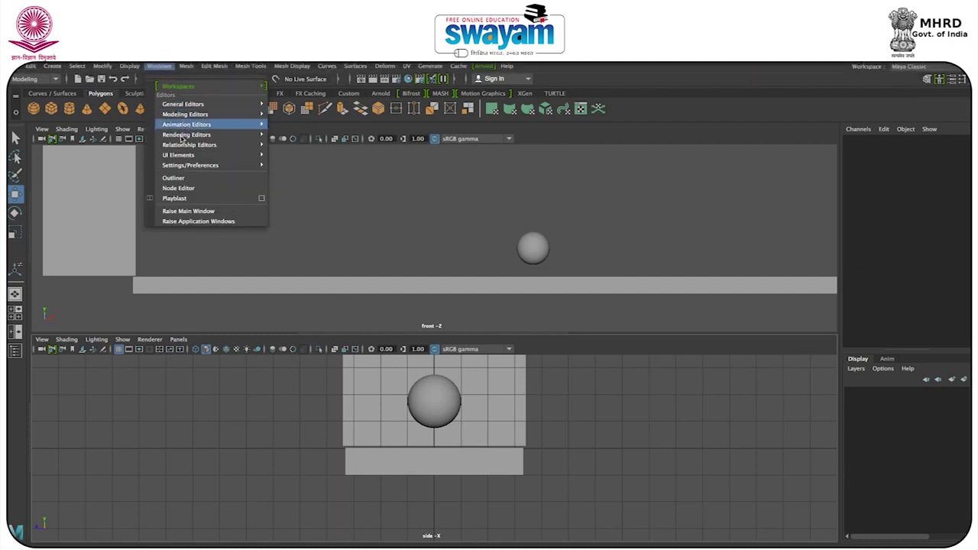
pyautogui.moveTo(210, 127)
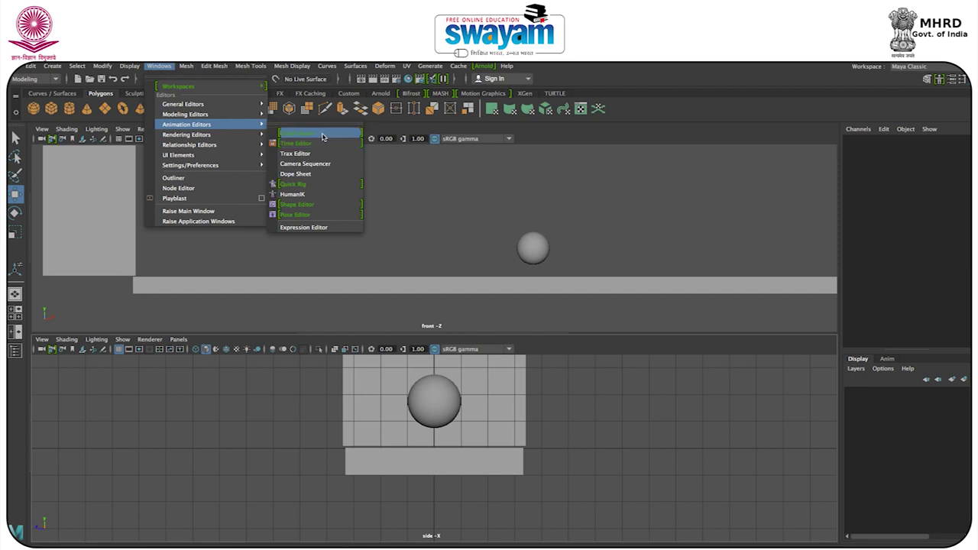
pyautogui.click(427, 163)
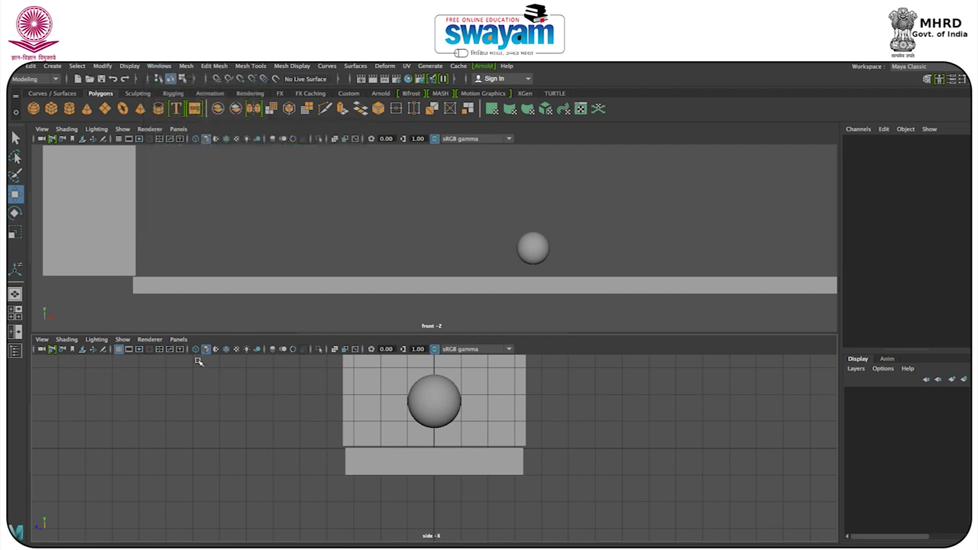
# Step: Replace the side view with the Graph Editor and select the sphere in the front view to load its animation curves
pyautogui.click(180, 339)
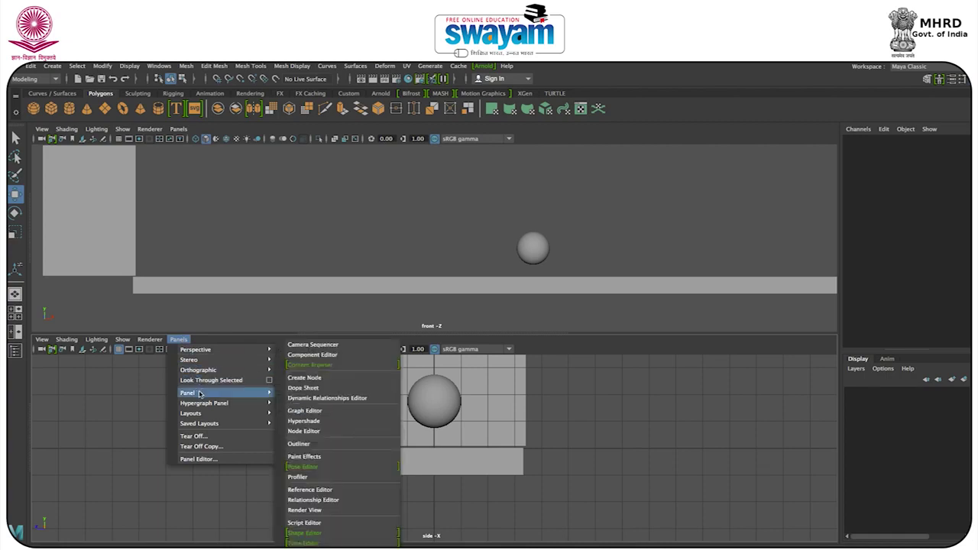
pyautogui.moveTo(203, 359)
pyautogui.moveTo(197, 394)
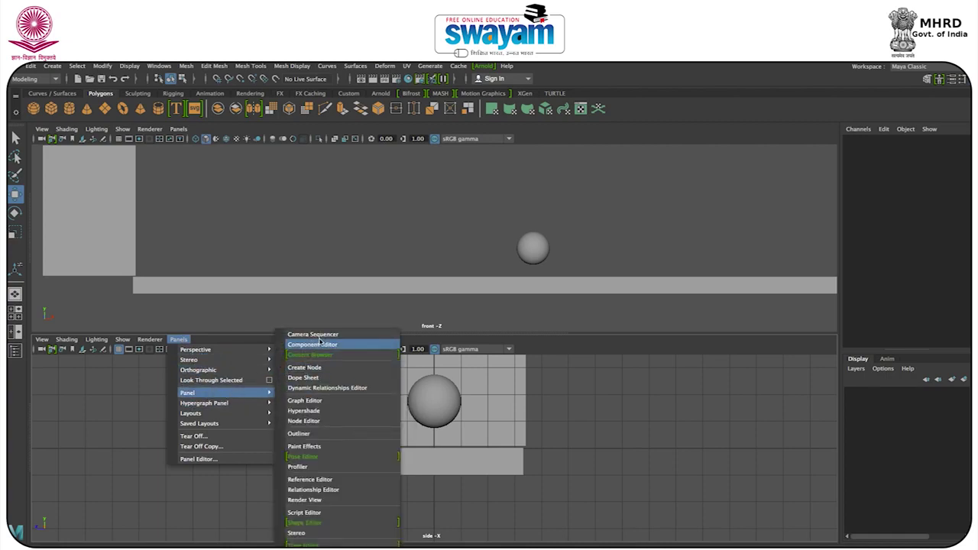
pyautogui.click(305, 401)
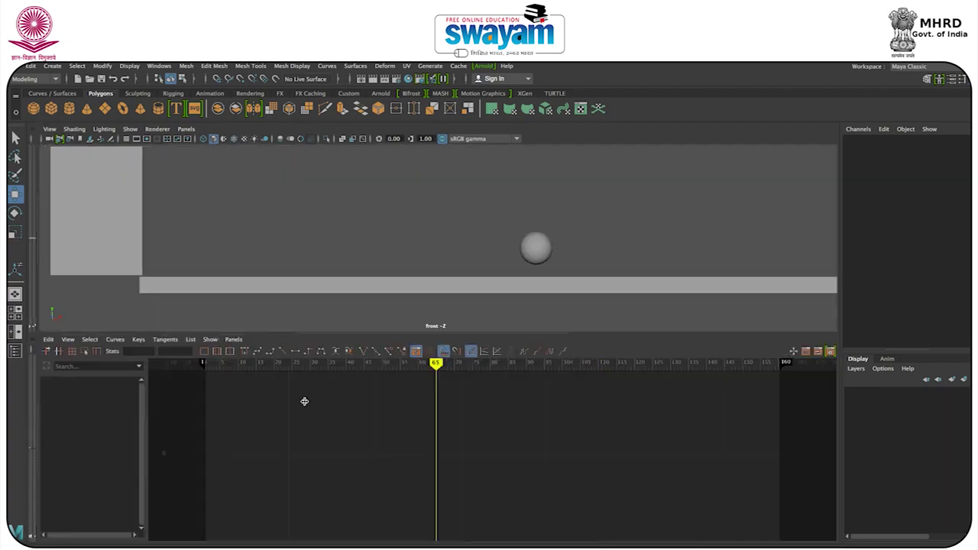
pyautogui.moveTo(496, 192); pyautogui.dragTo(554, 243)
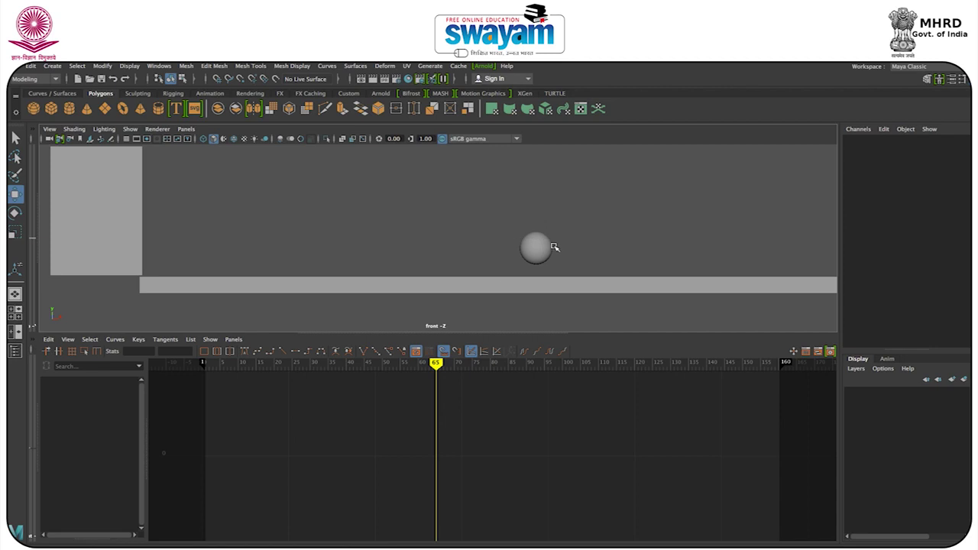
pyautogui.click(531, 250)
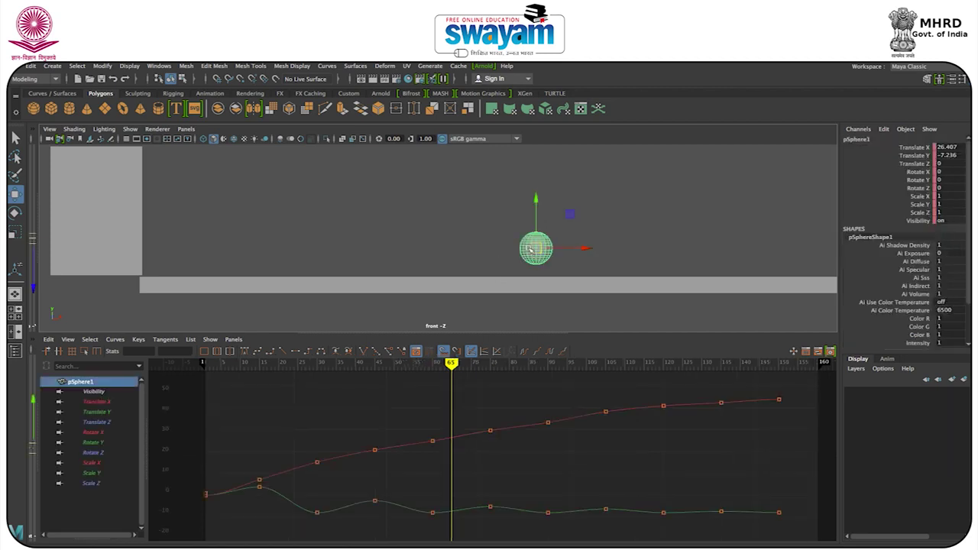
# Step: Switch the lower panel from the Graph Editor to the perspective view
pyautogui.press('space')
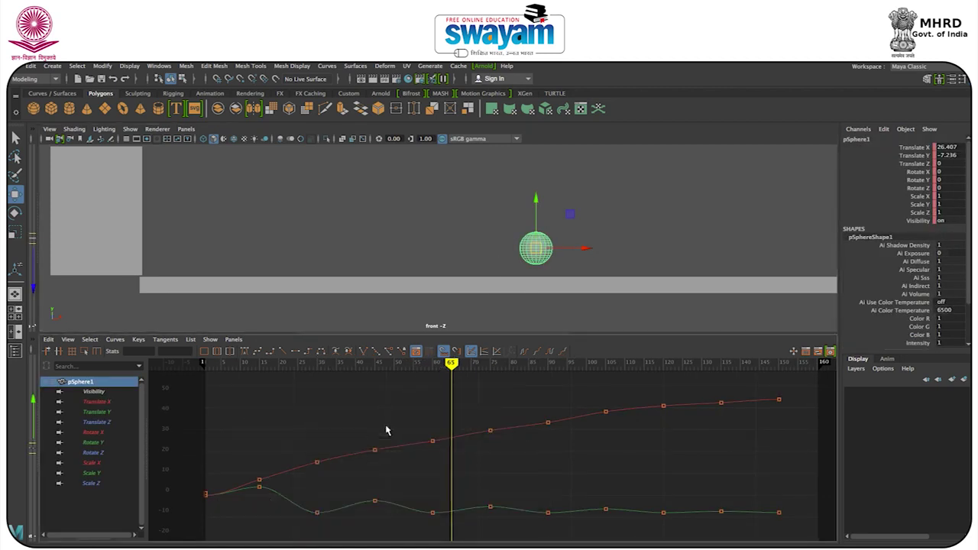
pyautogui.press('space')
pyautogui.press('space')
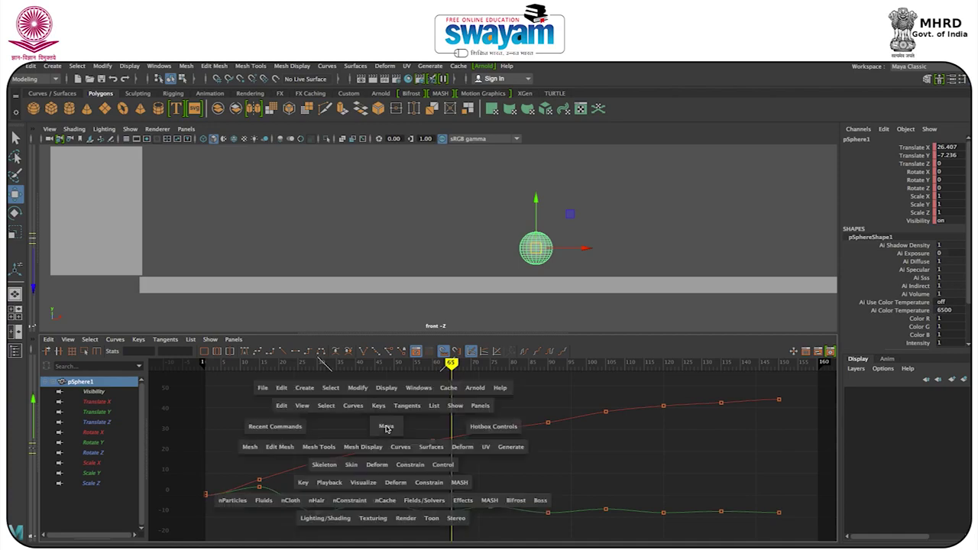
pyautogui.click(386, 429)
pyautogui.moveTo(386, 429)
pyautogui.mouseDown()
pyautogui.moveTo(388, 399)
pyautogui.moveTo(420, 437)
pyautogui.moveTo(397, 430)
pyautogui.mouseUp()
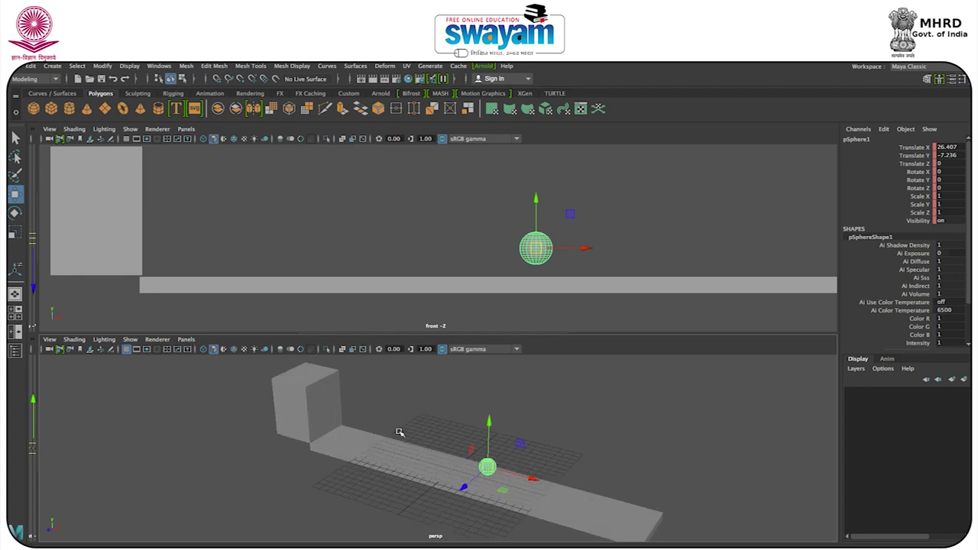
# Step: Deselect the sphere and stretch the front and perspective panels back to the full viewport width
pyautogui.click(416, 414)
pyautogui.moveTo(40, 389); pyautogui.dragTo(463, 390)
pyautogui.moveTo(69, 394); pyautogui.dragTo(29, 390)
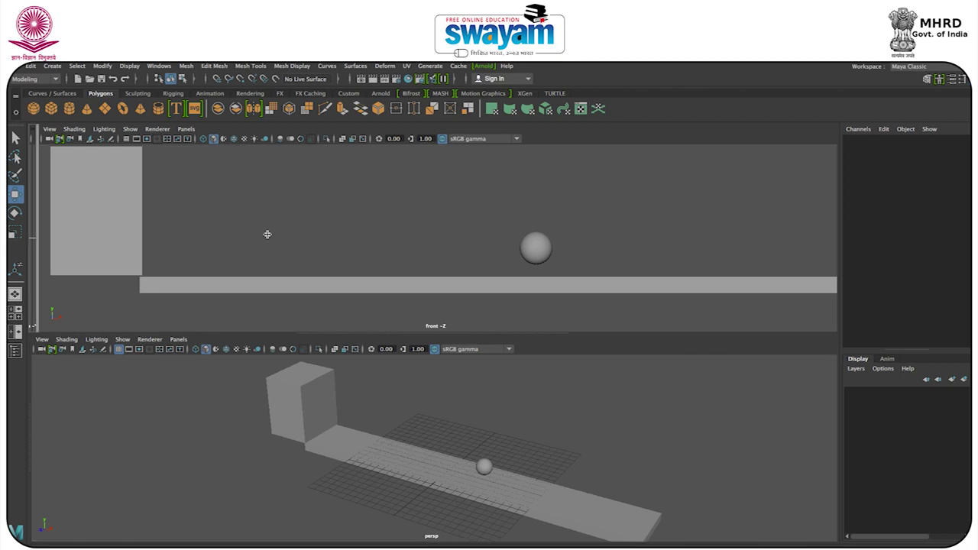
pyautogui.moveTo(31, 192)
pyautogui.mouseDown()
pyautogui.moveTo(360, 198)
pyautogui.moveTo(30, 198)
pyautogui.mouseUp()
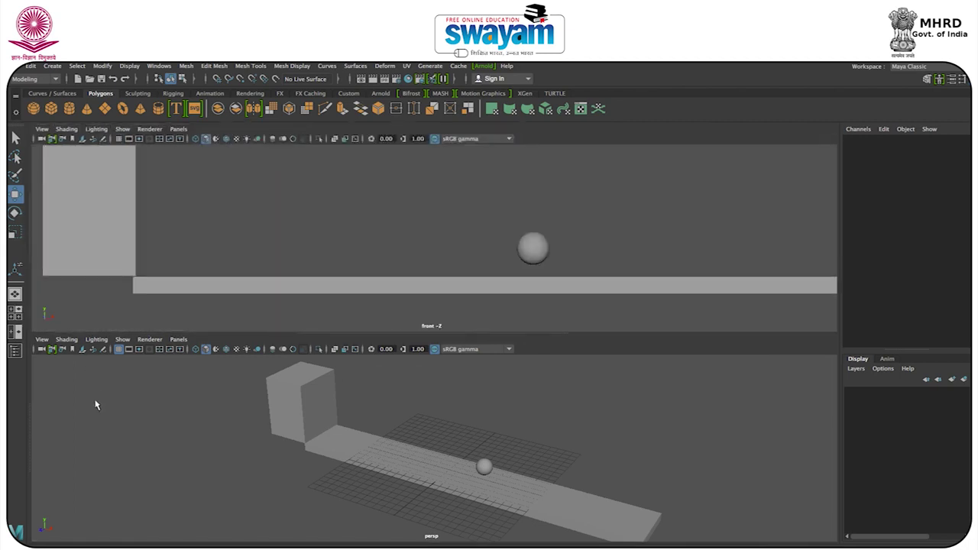
# Step: Show the Graph Editor in the panel below the front view and select the sphere to load its animation curves
pyautogui.click(180, 341)
pyautogui.moveTo(201, 392)
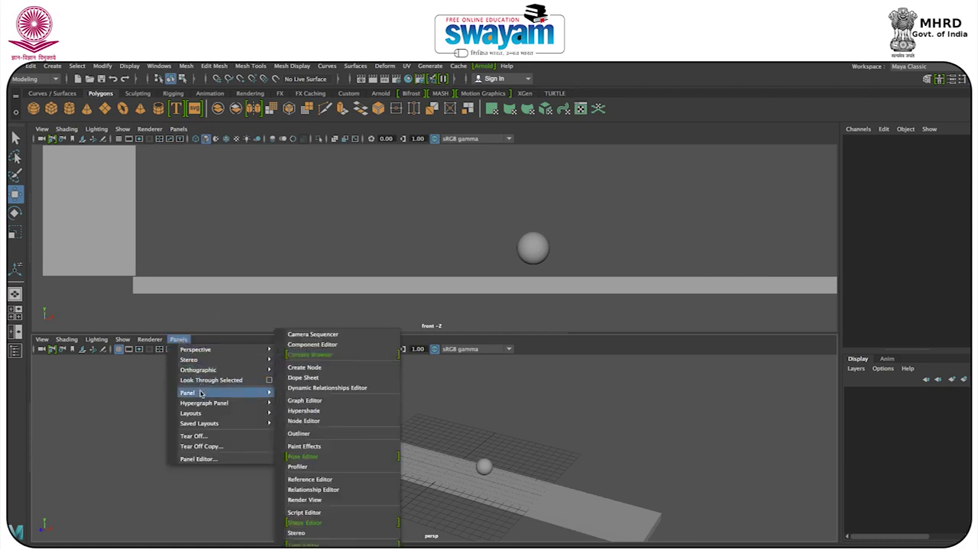
pyautogui.click(320, 399)
pyautogui.moveTo(483, 214); pyautogui.dragTo(560, 261)
# Step: Set the current time to frame 1, scrub it to frame 15, and examine the sphere's curves against its motion
pyautogui.moveTo(440, 377)
pyautogui.mouseDown()
pyautogui.moveTo(314, 384)
pyautogui.moveTo(397, 362)
pyautogui.moveTo(203, 362)
pyautogui.mouseUp()
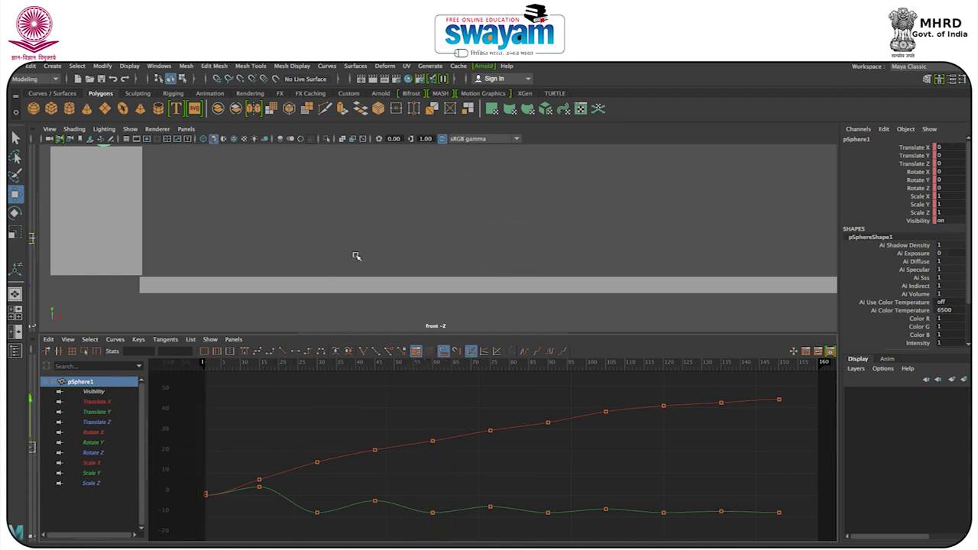
pyautogui.scroll(-5, 356, 256)
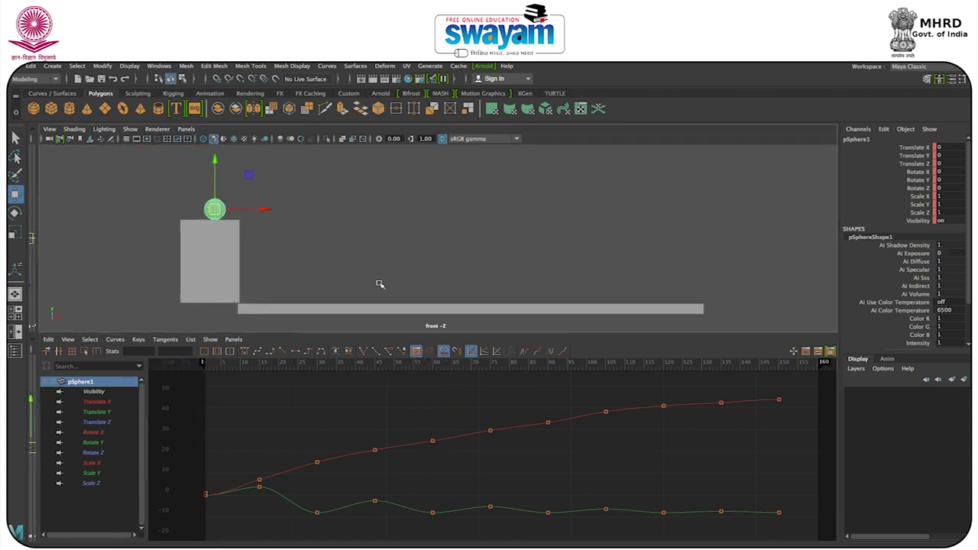
pyautogui.moveTo(190, 365); pyautogui.dragTo(259, 363)
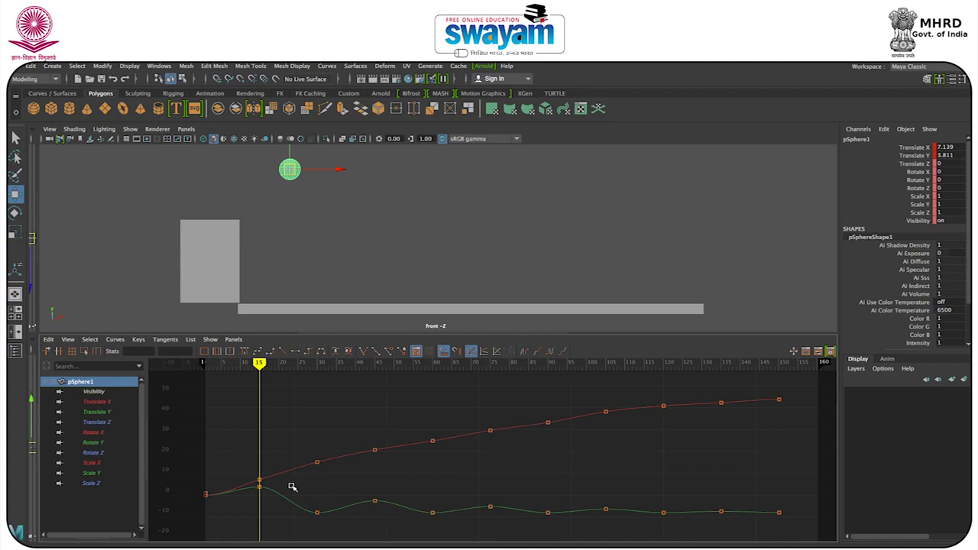
pyautogui.keyDown('alt'); pyautogui.moveTo(304, 486); pyautogui.dragTo(303, 487, button='middle'); pyautogui.keyUp('alt')
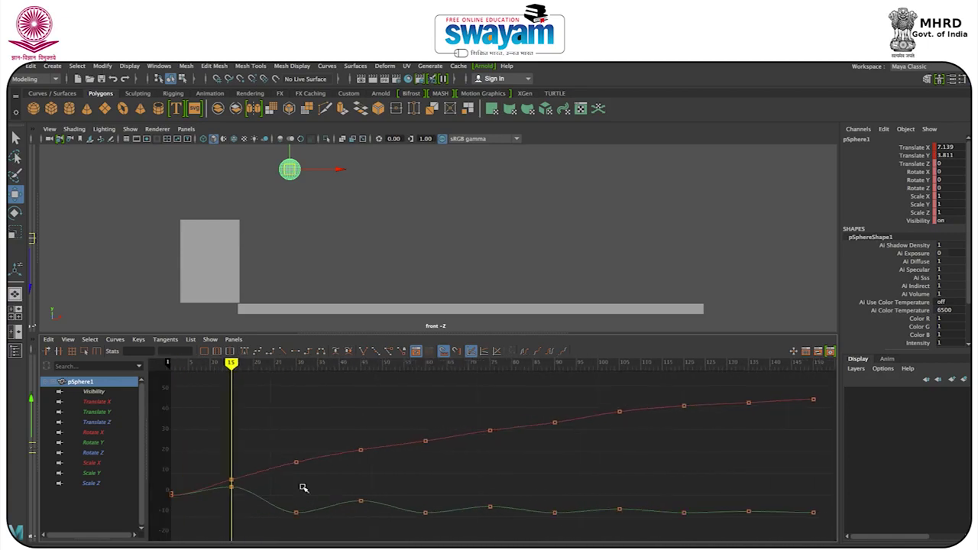
pyautogui.keyDown('alt'); pyautogui.moveTo(303, 487); pyautogui.dragTo(267, 500, button='right'); pyautogui.keyUp('alt')
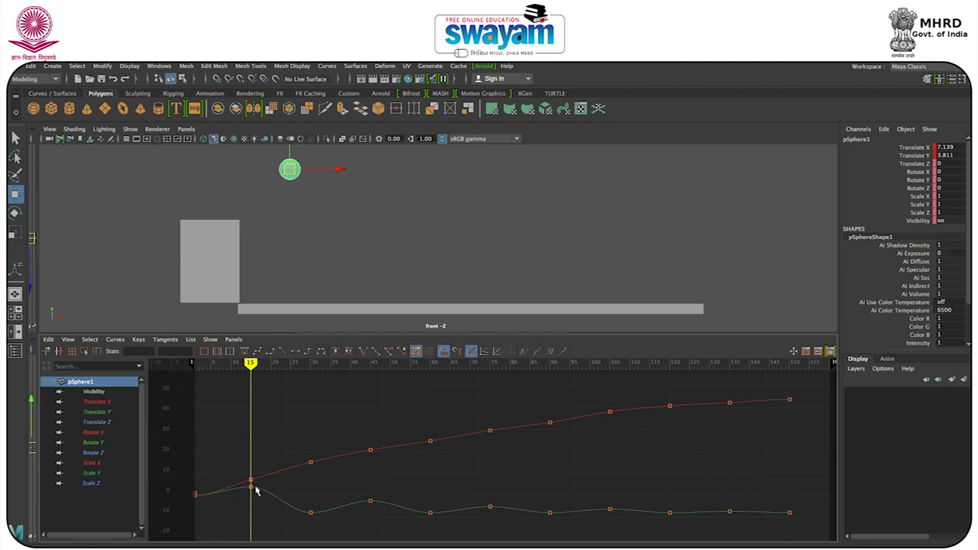
# Step: Try to move the Translate Y key at frame 15 on the sphere's curve, and undo the change
pyautogui.click(252, 487)
pyautogui.moveTo(252, 489)
pyautogui.mouseDown(button='middle')
pyautogui.moveTo(255, 464)
pyautogui.moveTo(257, 492)
pyautogui.mouseUp(button='middle')
pyautogui.hotkey('ctrl', 'z')
pyautogui.hotkey('ctrl', 'z')
# Step: Set the current time to frame 30, try to lower the Translate Y key there, and undo the move
pyautogui.moveTo(289, 497); pyautogui.dragTo(323, 530)
pyautogui.moveTo(254, 364); pyautogui.dragTo(310, 405)
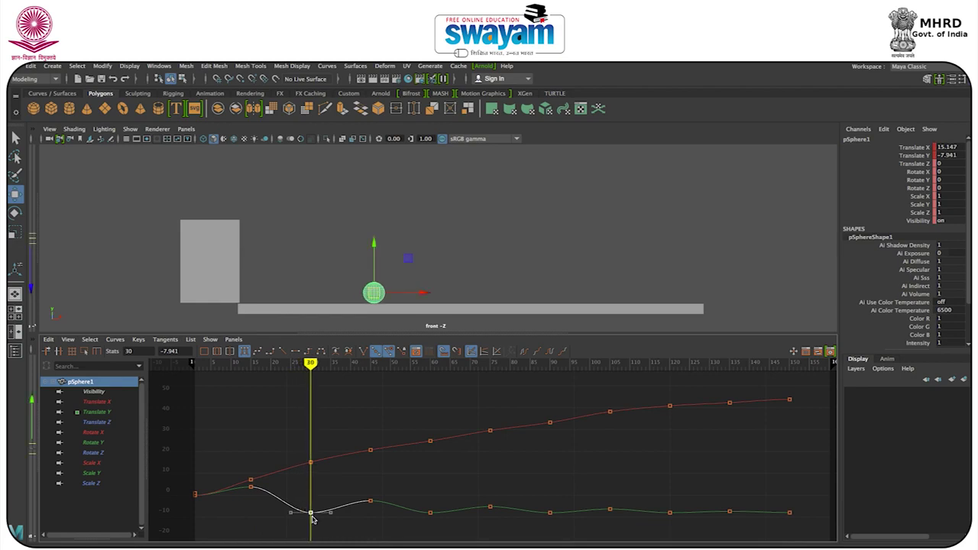
pyautogui.moveTo(310, 512); pyautogui.dragTo(311, 526)
pyautogui.hotkey('ctrl', 'z')
# Step: Clear the curve key selection and scrub the current time to frame 16
pyautogui.click(442, 458)
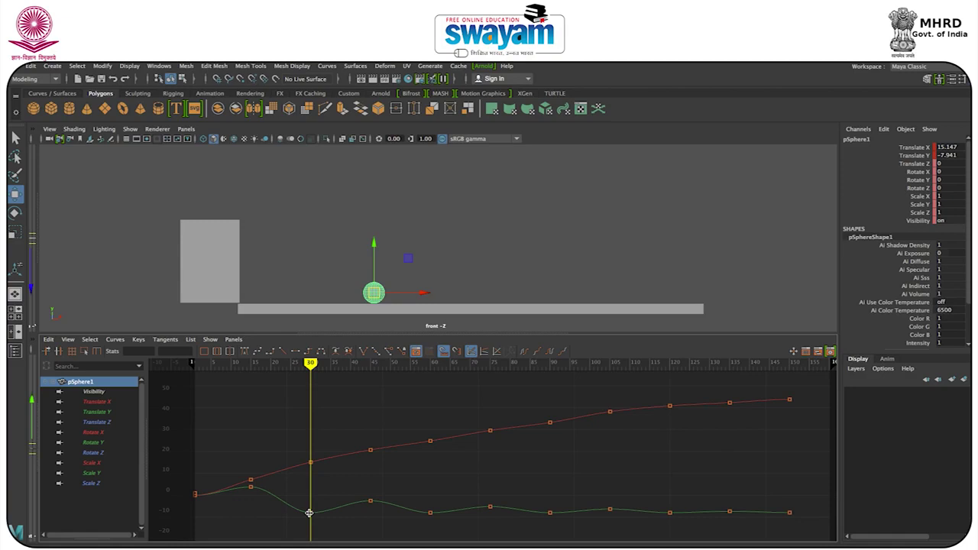
pyautogui.moveTo(299, 375); pyautogui.dragTo(254, 375)
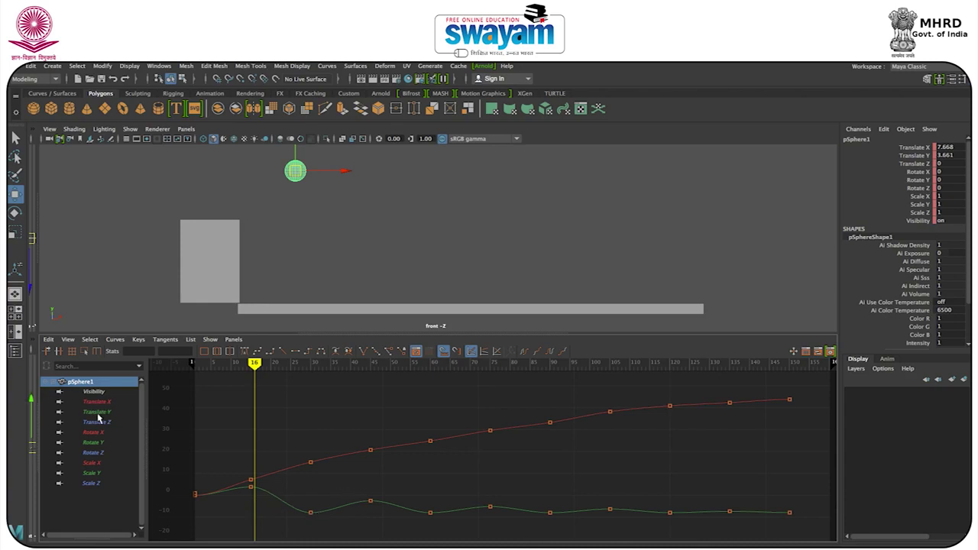
# Step: Scrub the current time between frames 6 and 23 and compare the sphere's motion with its Translate Y curve around the frame 30 key
pyautogui.moveTo(257, 368); pyautogui.dragTo(285, 368)
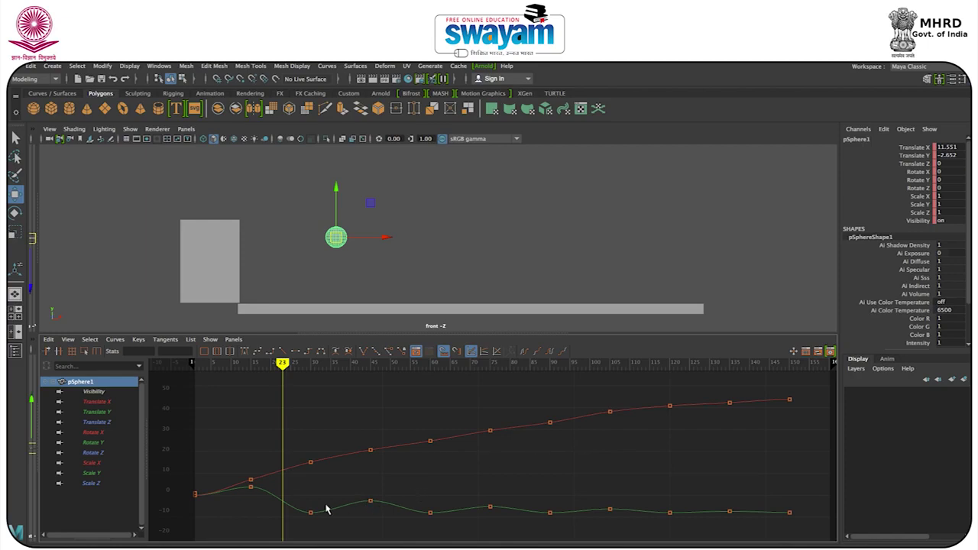
pyautogui.moveTo(298, 365)
pyautogui.mouseDown()
pyautogui.moveTo(287, 365)
pyautogui.moveTo(265, 517)
pyautogui.mouseUp()
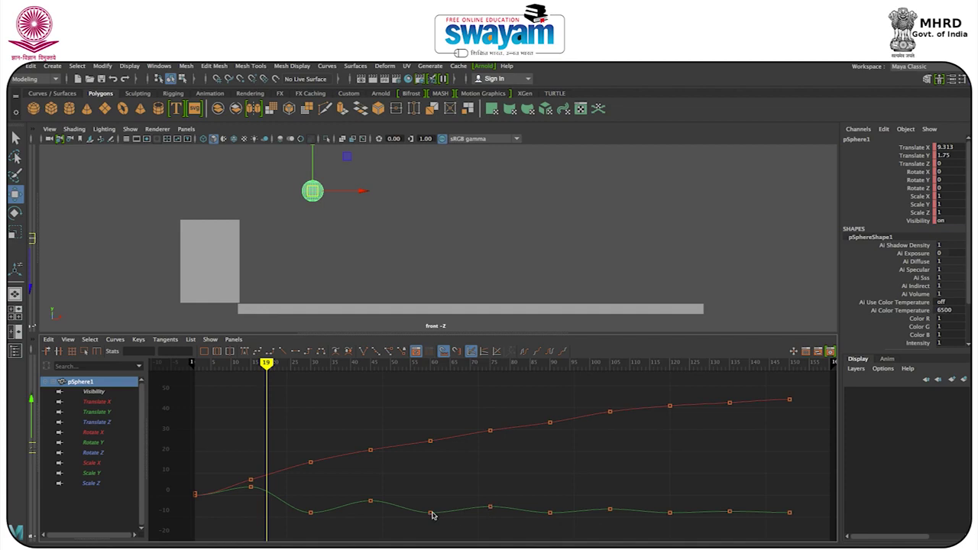
pyautogui.click(310, 512)
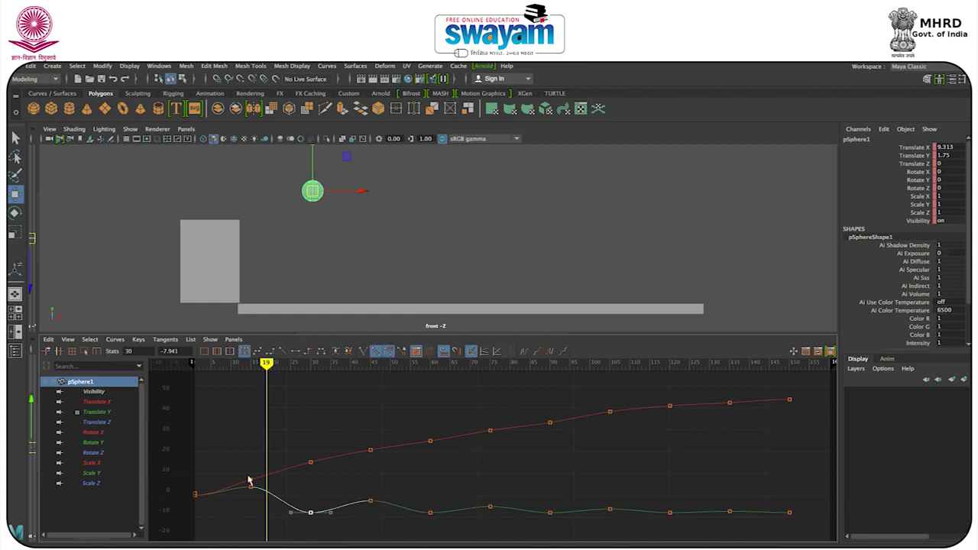
pyautogui.click(218, 364)
pyautogui.moveTo(218, 364); pyautogui.dragTo(214, 364)
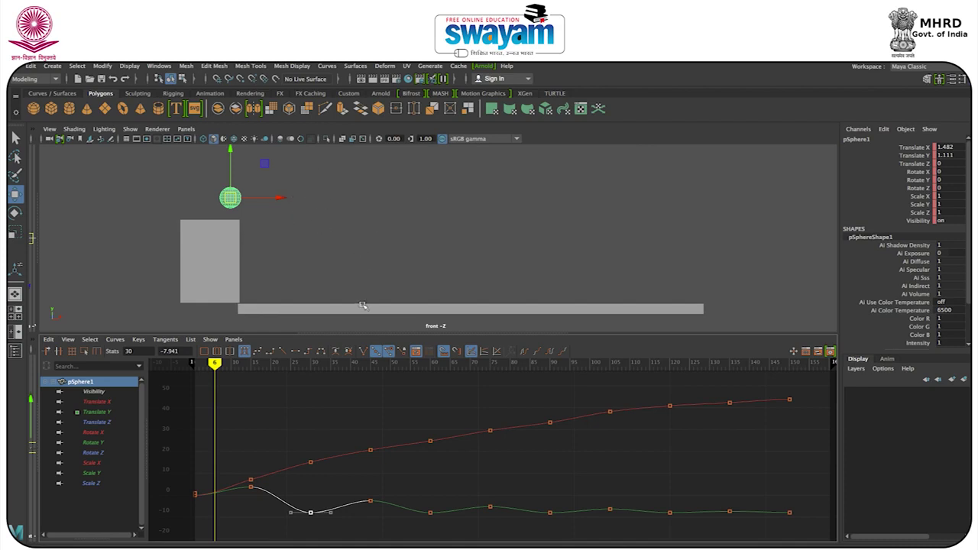
pyautogui.moveTo(219, 367)
pyautogui.mouseDown()
pyautogui.moveTo(378, 402)
pyautogui.moveTo(314, 401)
pyautogui.moveTo(312, 369)
pyautogui.moveTo(299, 370)
pyautogui.moveTo(334, 376)
pyautogui.moveTo(269, 383)
pyautogui.moveTo(328, 387)
pyautogui.moveTo(298, 387)
pyautogui.moveTo(289, 420)
pyautogui.mouseUp()
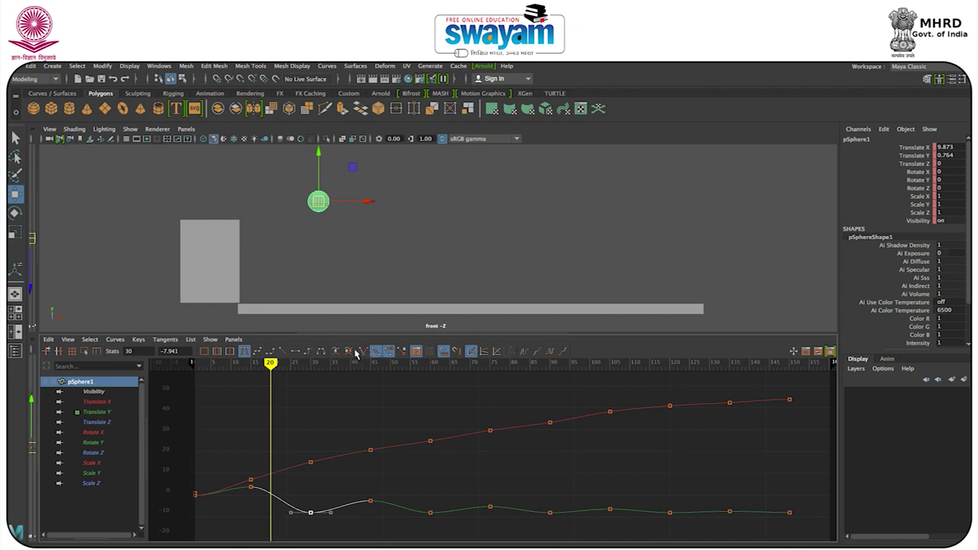
# Step: Try to adjust the unbroken tangent handles of the Translate Y key at frame 30, undo the change, and clear the selection
pyautogui.moveTo(302, 496); pyautogui.dragTo(323, 518)
pyautogui.moveTo(289, 517); pyautogui.dragTo(334, 510, button='middle')
pyautogui.hotkey('ctrl', 'z')
pyautogui.moveTo(331, 495); pyautogui.dragTo(298, 529)
pyautogui.click(256, 374)
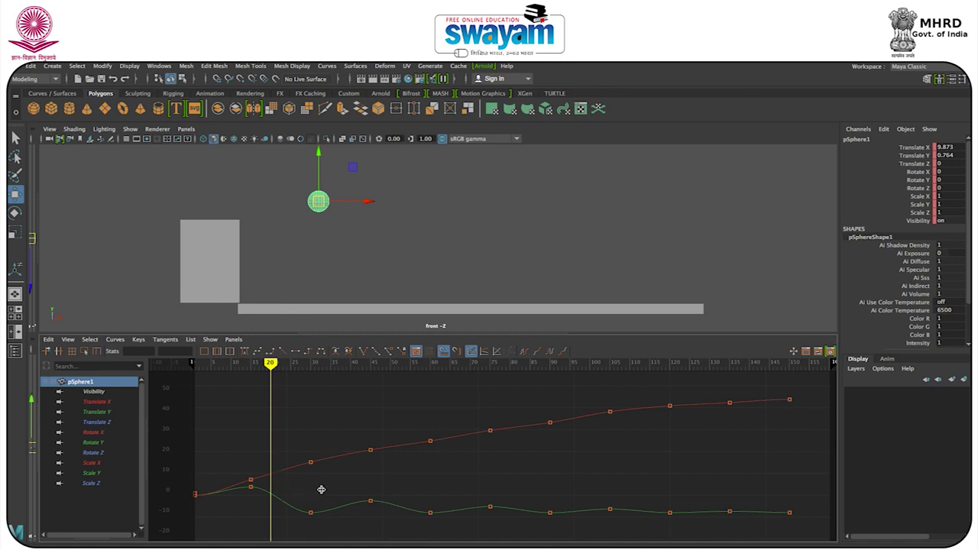
# Step: Break the tangents of the Translate Y key at frame 30 and raise both handles to form a sharp bounce
pyautogui.moveTo(342, 490); pyautogui.dragTo(300, 526)
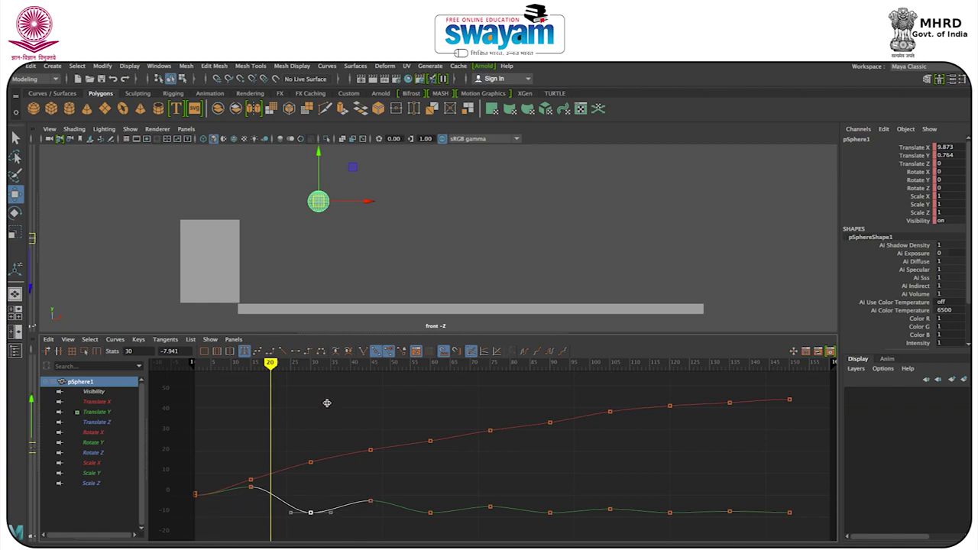
pyautogui.click(363, 352)
pyautogui.moveTo(290, 512); pyautogui.dragTo(291, 500)
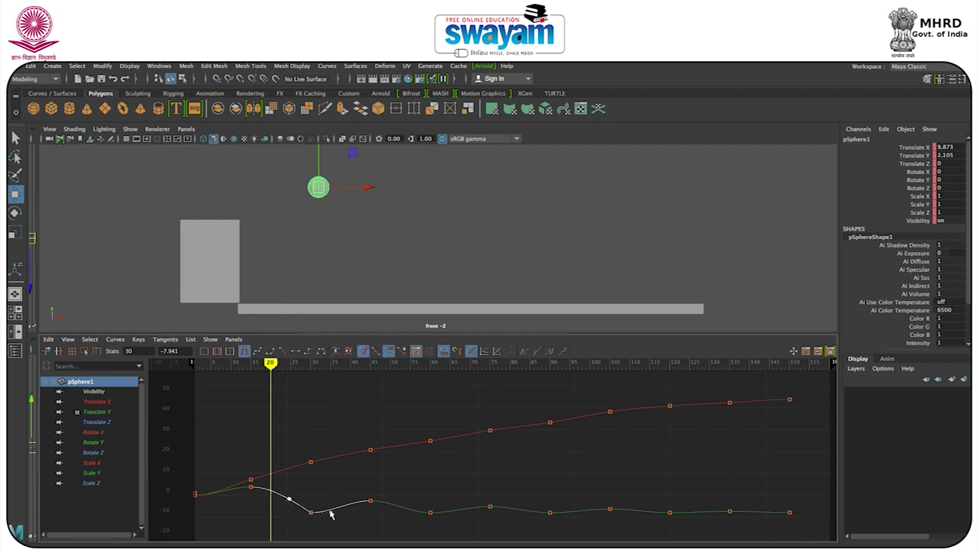
pyautogui.click(318, 502)
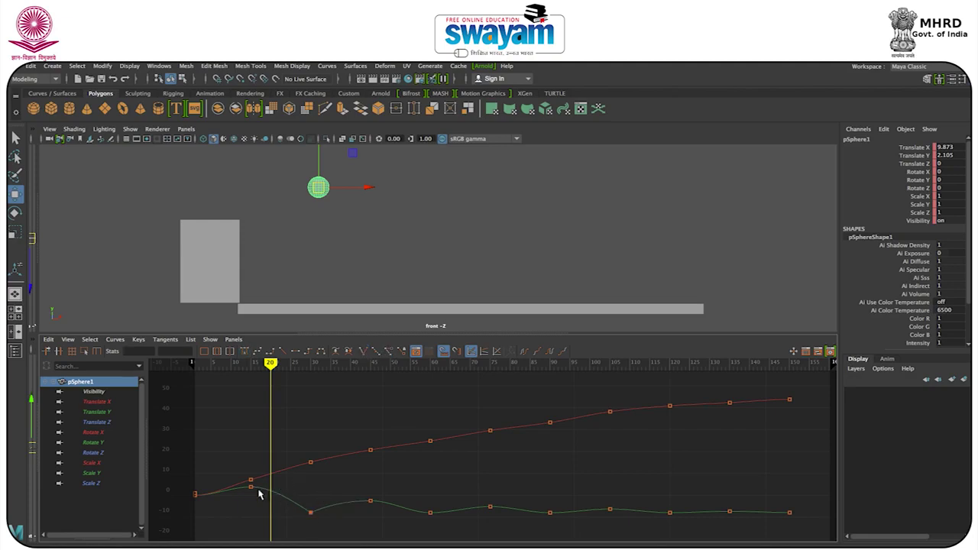
pyautogui.click(310, 512)
pyautogui.moveTo(290, 499); pyautogui.dragTo(289, 497)
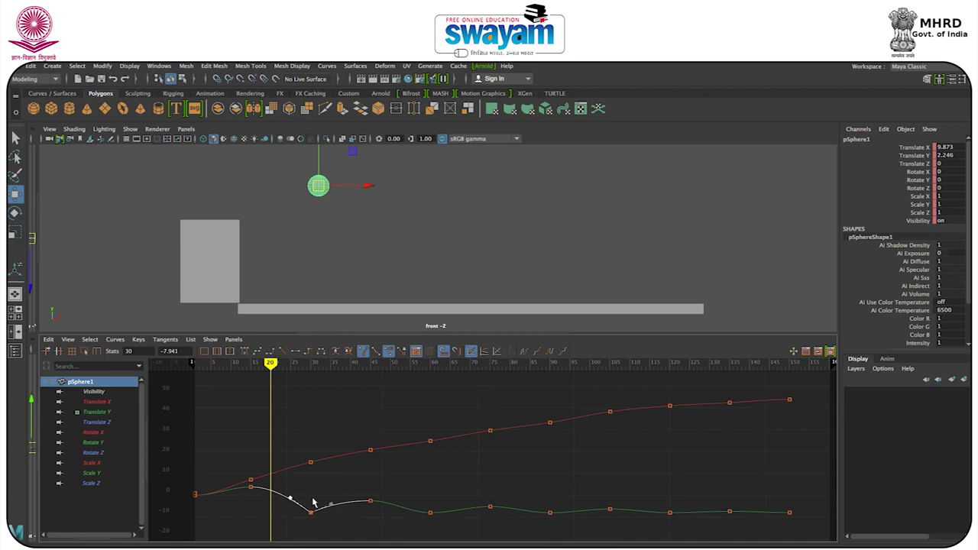
pyautogui.click(331, 504)
pyautogui.click(345, 474)
# Step: Break the tangents of the Translate Y key at frame 60 and raise its handles to form a sharp bounce
pyautogui.moveTo(412, 500); pyautogui.dragTo(447, 539)
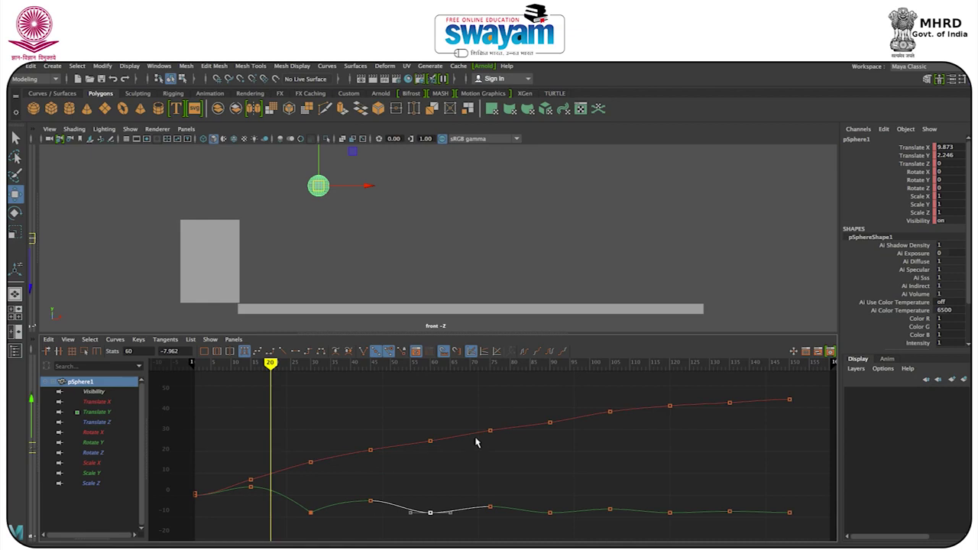
pyautogui.click(362, 352)
pyautogui.moveTo(411, 513); pyautogui.dragTo(410, 506)
pyautogui.click(451, 512)
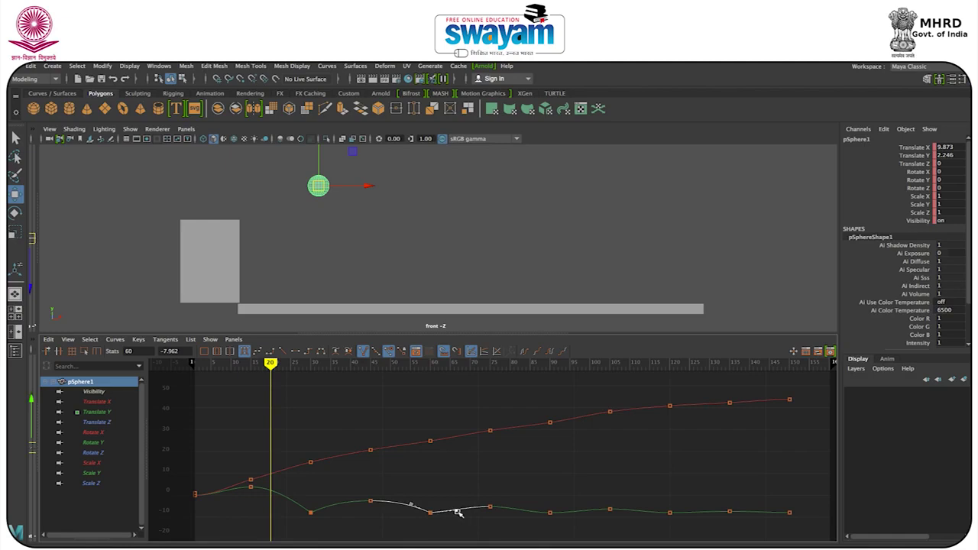
pyautogui.click(489, 481)
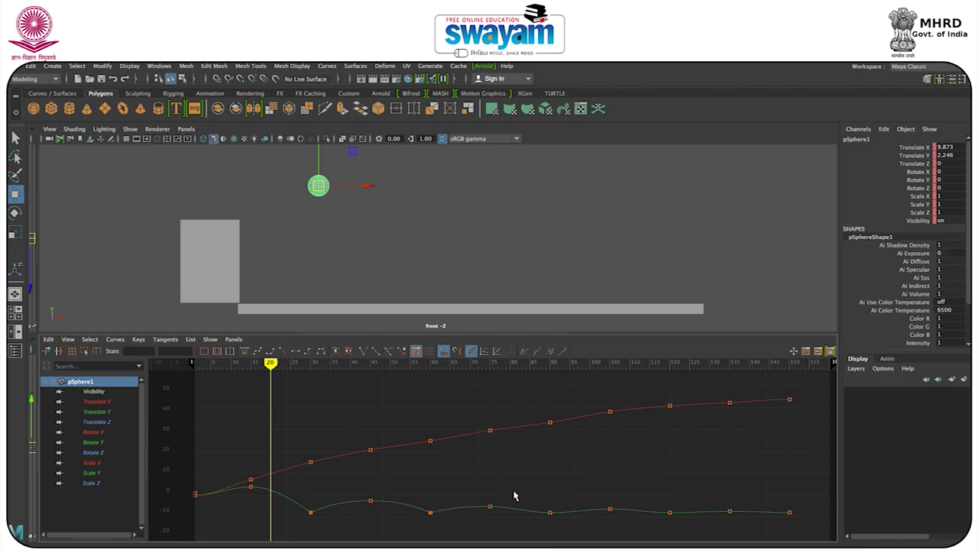
# Step: Preview the sphere's bounces along the slab over the whole frame range and scrub the current time to frame 82
pyautogui.moveTo(479, 497)
pyautogui.mouseDown()
pyautogui.moveTo(714, 538)
pyautogui.moveTo(771, 530)
pyautogui.mouseUp()
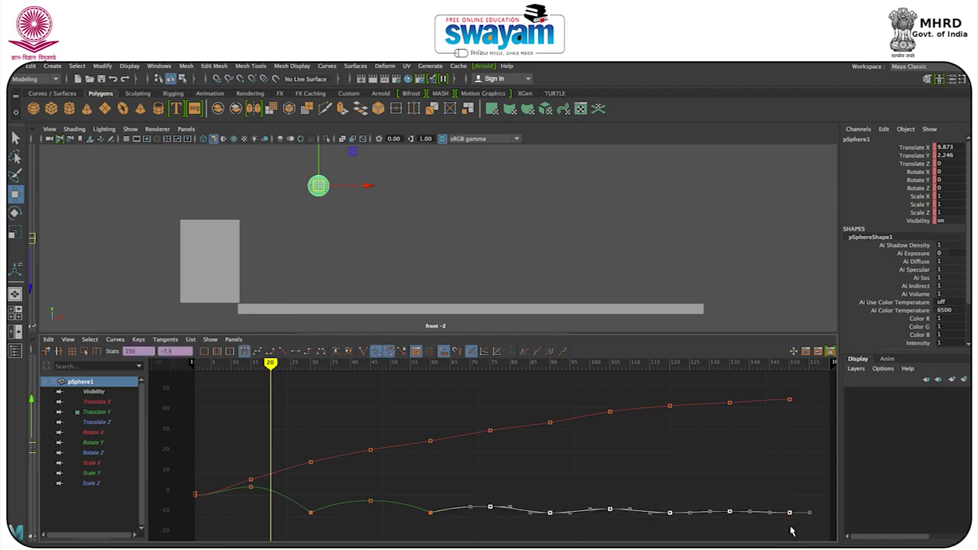
pyautogui.click(633, 498)
pyautogui.moveTo(270, 367)
pyautogui.mouseDown()
pyautogui.moveTo(166, 366)
pyautogui.moveTo(566, 366)
pyautogui.mouseUp()
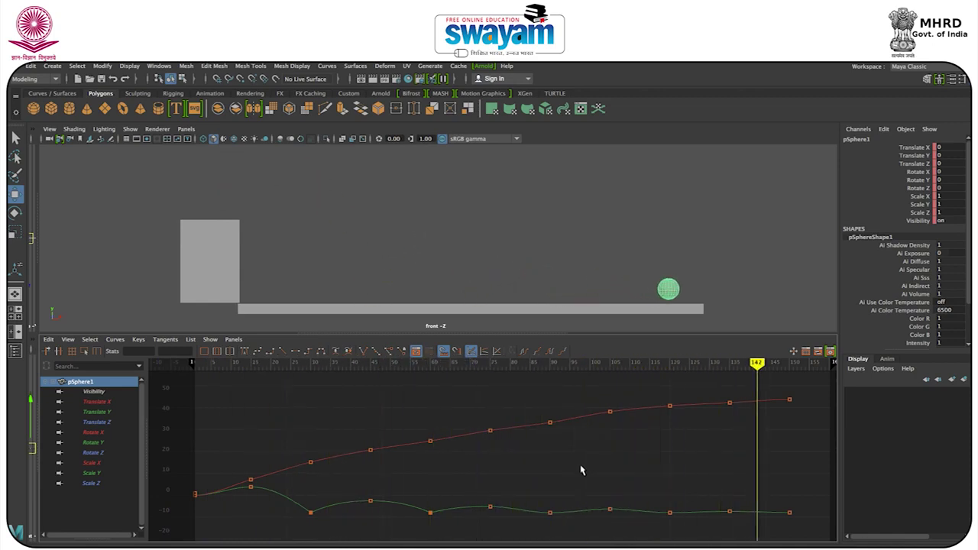
pyautogui.moveTo(230, 378)
pyautogui.mouseDown()
pyautogui.moveTo(168, 366)
pyautogui.moveTo(399, 367)
pyautogui.moveTo(217, 366)
pyautogui.mouseUp()
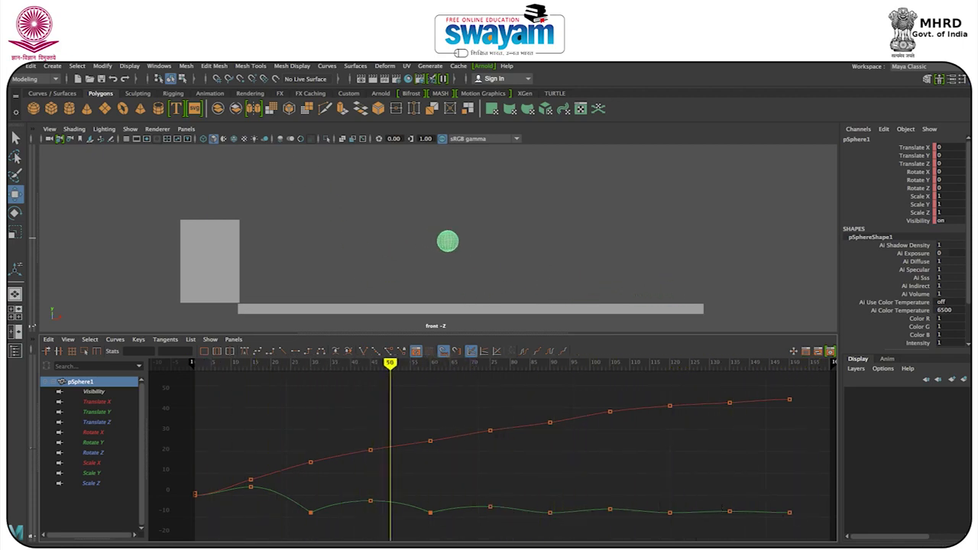
pyautogui.moveTo(485, 365); pyautogui.dragTo(517, 365)
# Step: Break the tangents of the Translate Y keys at frames 90 and 120 and raise their handles to sharpen both bounces
pyautogui.moveTo(545, 490); pyautogui.dragTo(559, 521)
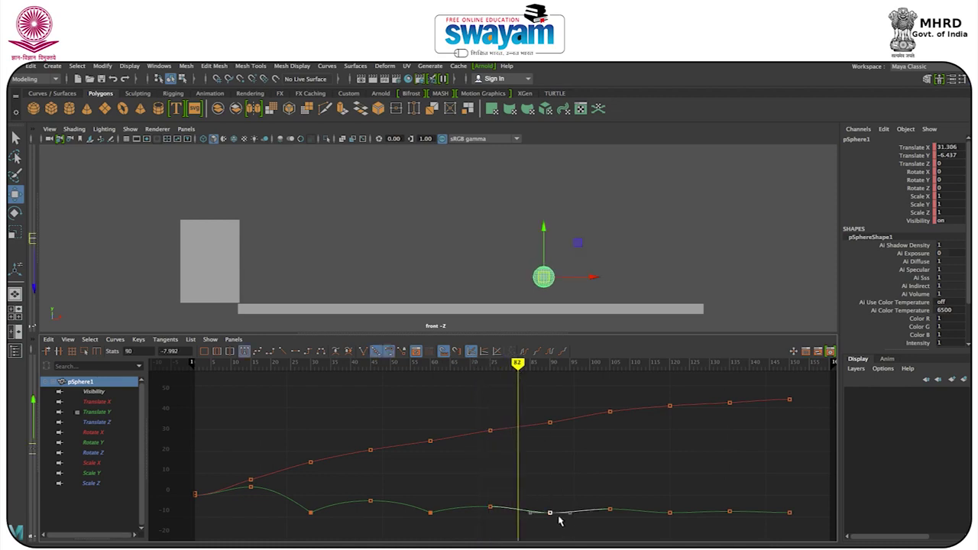
pyautogui.click(363, 351)
pyautogui.moveTo(530, 511); pyautogui.dragTo(655, 496, button='middle')
pyautogui.moveTo(655, 497); pyautogui.dragTo(683, 522)
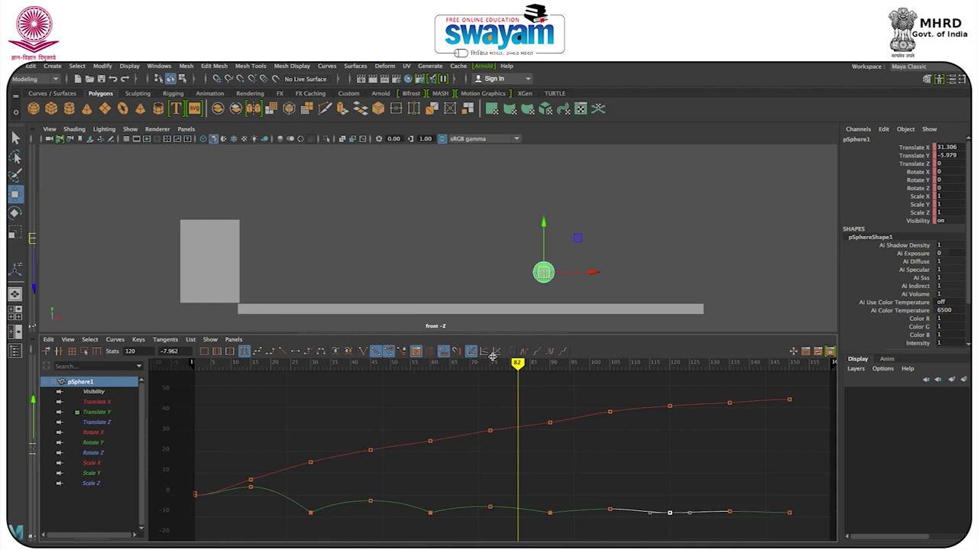
pyautogui.click(363, 351)
pyautogui.click(650, 511)
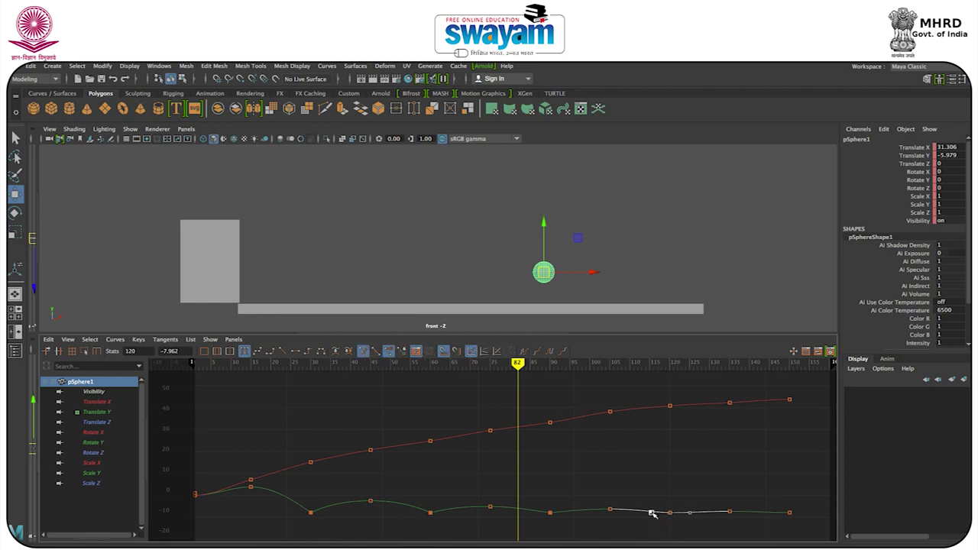
pyautogui.click(714, 501)
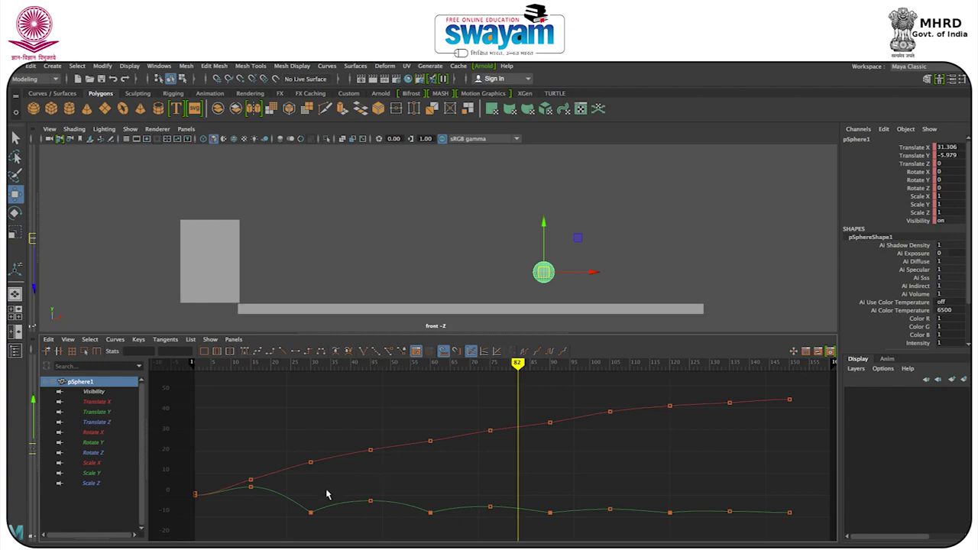
# Step: Select the Translate Y keys from frame 30 to frame 75 in turn to compare their tangents, and clear the selection
pyautogui.click(311, 511)
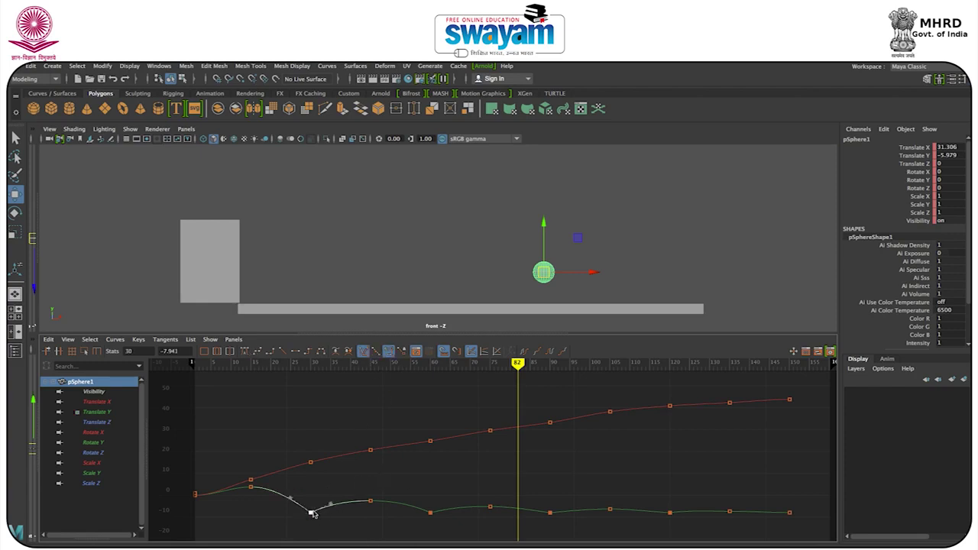
pyautogui.click(370, 501)
pyautogui.click(430, 512)
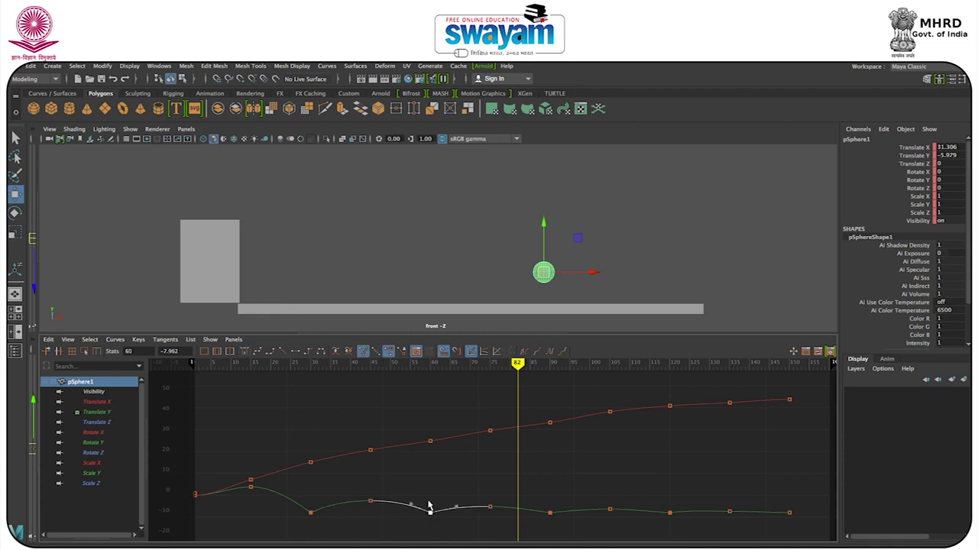
pyautogui.click(487, 505)
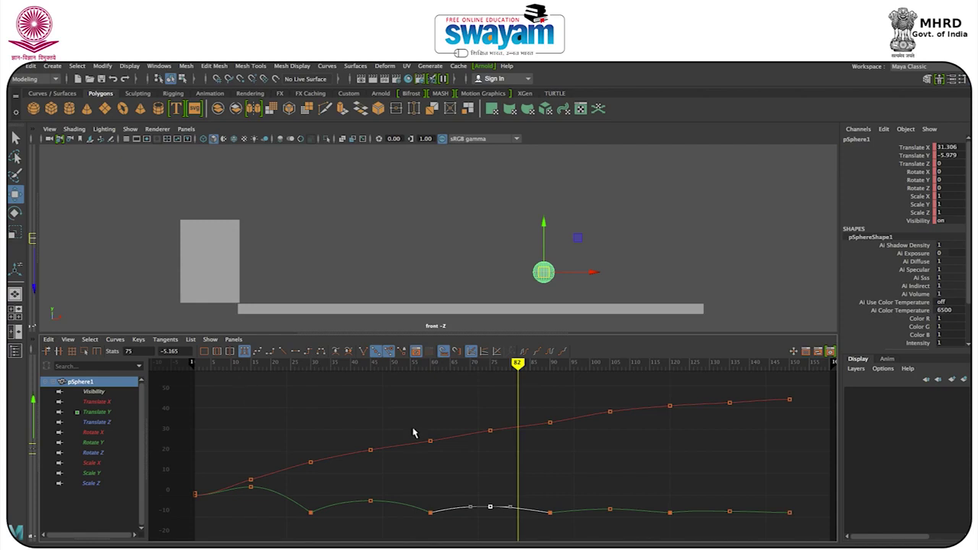
pyautogui.click(519, 438)
# Step: Play the animation from the start, stop it, and scrub the current time to frame 17
pyautogui.moveTo(506, 368); pyautogui.dragTo(179, 365)
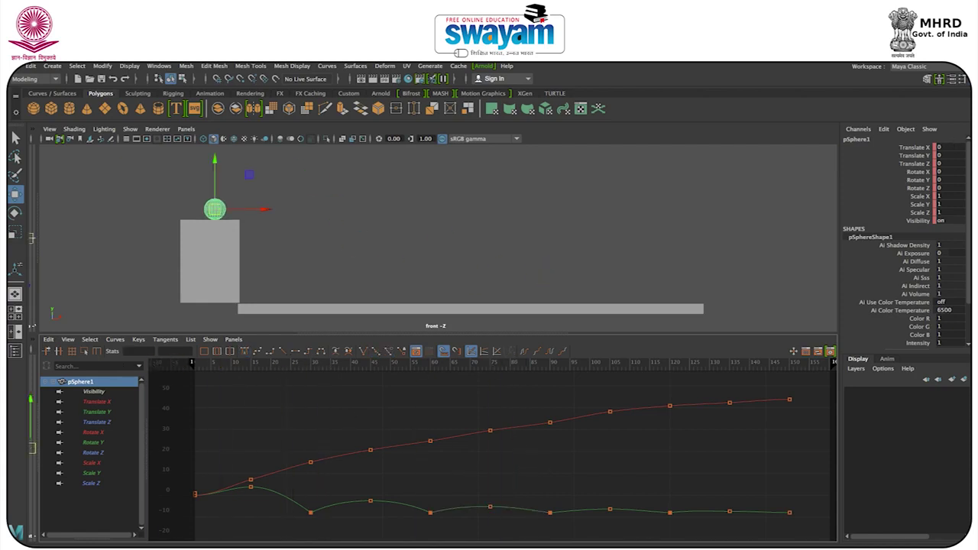
pyautogui.hotkey('alt', 'v')
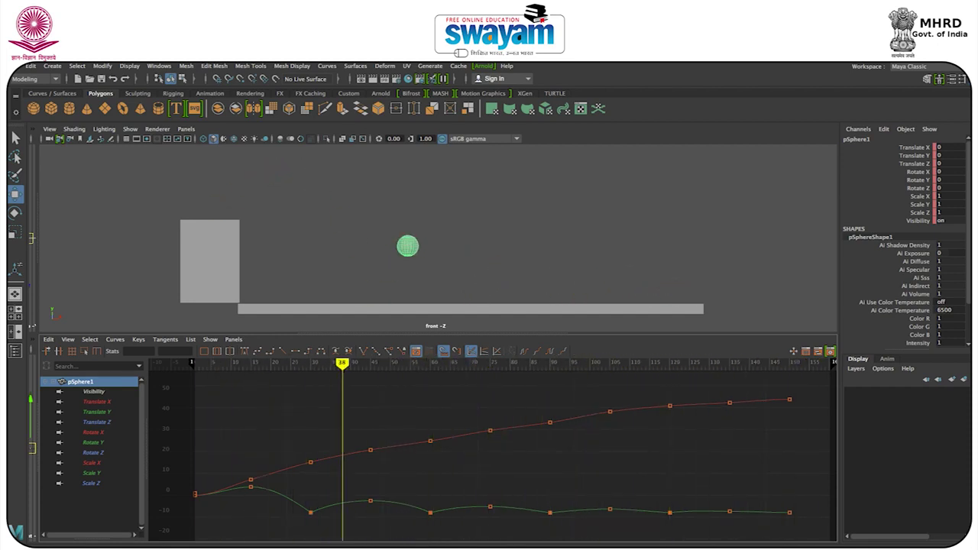
pyautogui.press('Escape')
pyautogui.moveTo(222, 374); pyautogui.dragTo(257, 375)
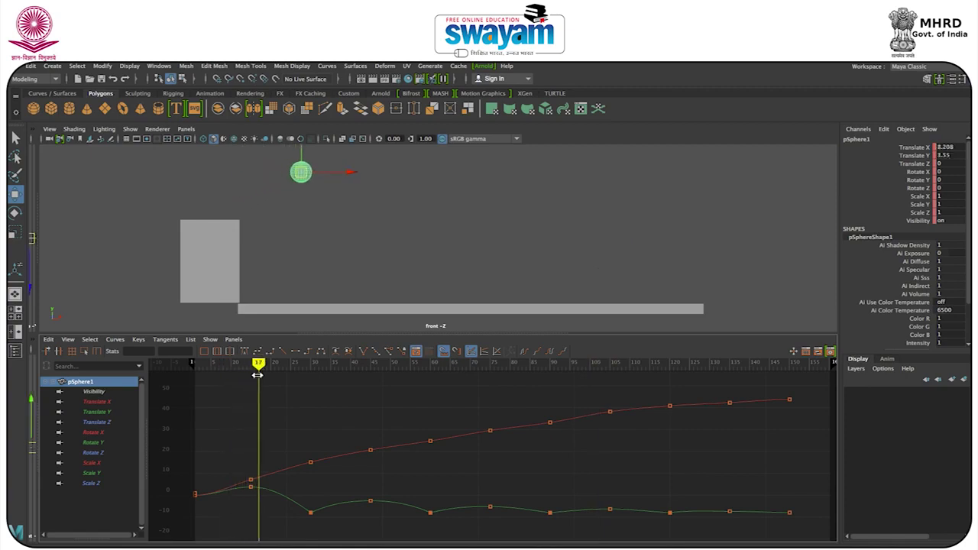
# Step: Try to adjust the Translate Y key and its tangent handle at frame 15, and undo the changes
pyautogui.click(251, 487)
pyautogui.click(253, 487)
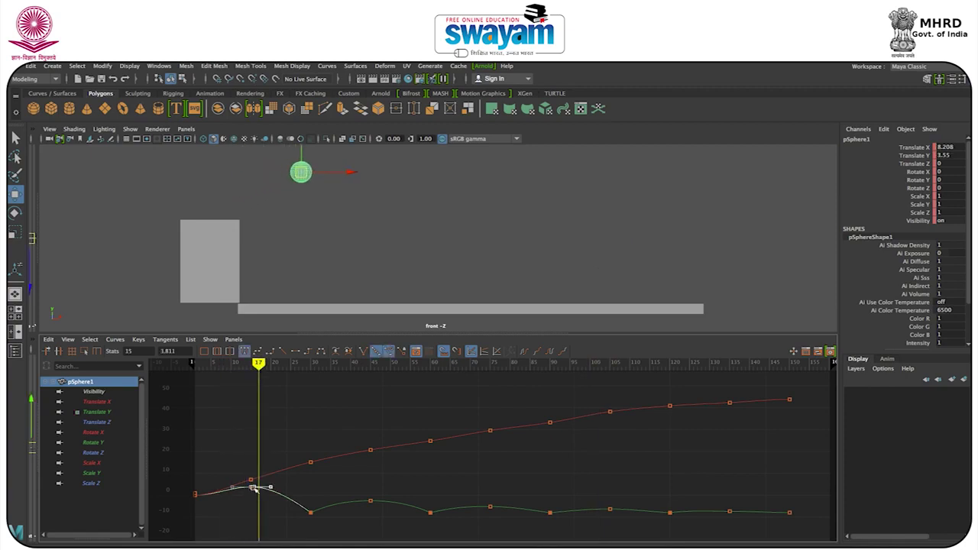
pyautogui.click(252, 489)
pyautogui.moveTo(252, 487); pyautogui.dragTo(268, 489, button='middle')
pyautogui.hotkey('ctrl', 'z')
pyautogui.hotkey('ctrl', 'z')
pyautogui.hotkey('ctrl', 'z')
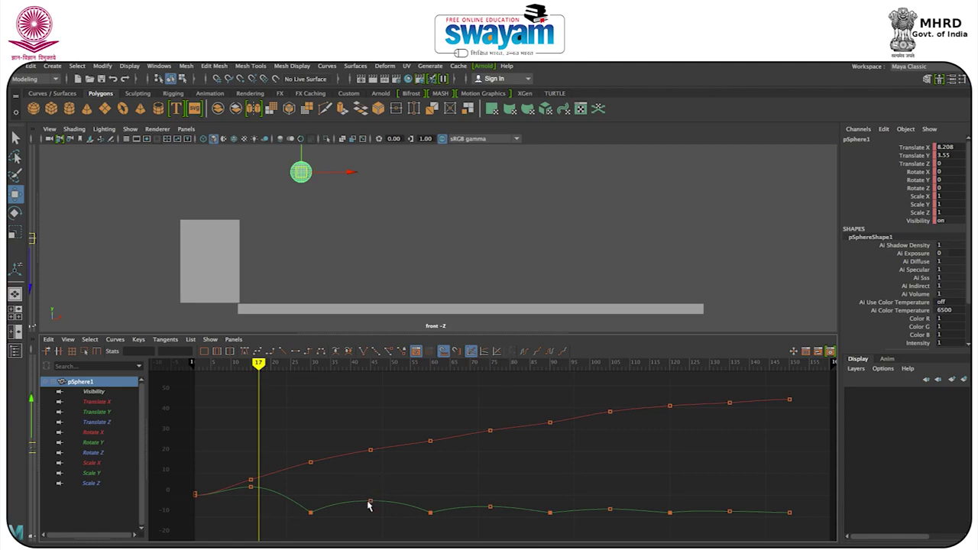
# Step: Try to raise the Translate Y key at frame 15 to about 10.469, and undo the move
pyautogui.click(251, 487)
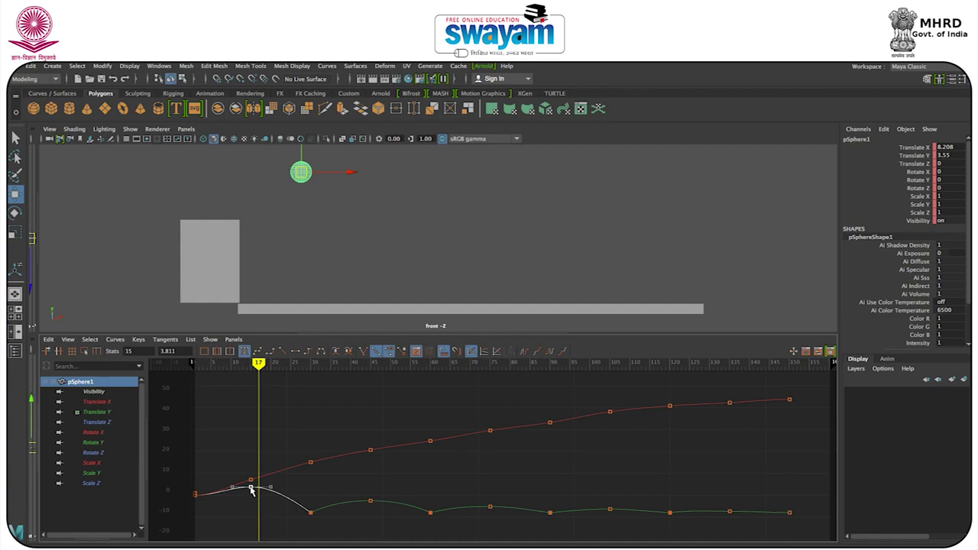
pyautogui.moveTo(251, 487)
pyautogui.mouseDown()
pyautogui.moveTo(252, 506)
pyautogui.moveTo(251, 473)
pyautogui.mouseUp()
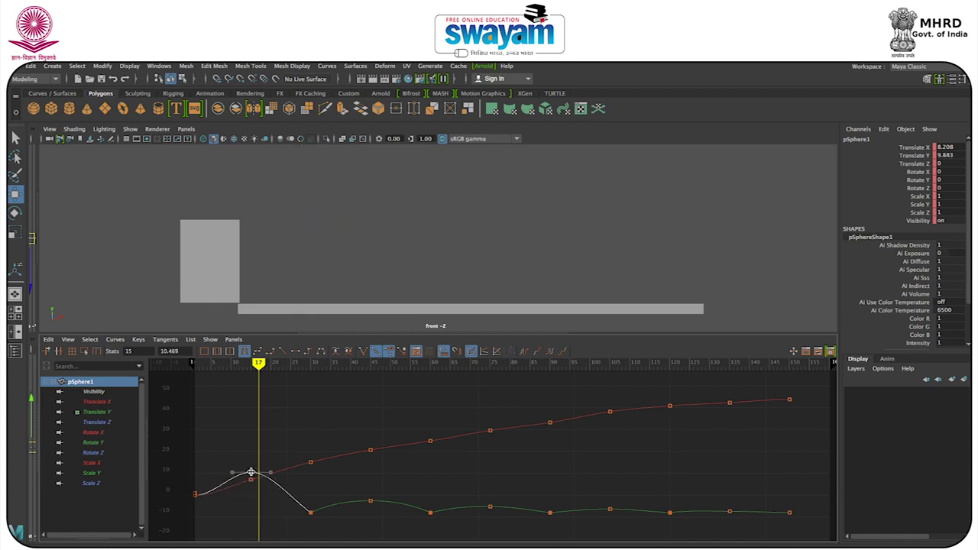
pyautogui.hotkey('ctrl', 'z')
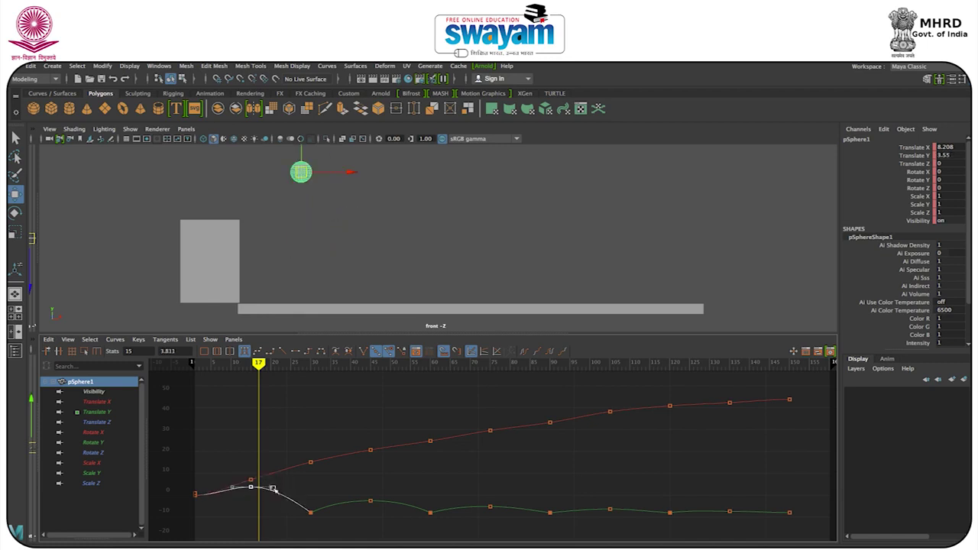
# Step: Reshape the outgoing tangent of the Translate Y key at frame 15 and scrub the current time back to frame -1
pyautogui.moveTo(269, 488); pyautogui.dragTo(279, 485)
pyautogui.moveTo(229, 362); pyautogui.dragTo(188, 437)
# Step: Smooth the Translate X curve by raising its key at frame 90 slightly and its key at frame 60 to 25.283
pyautogui.press('space')
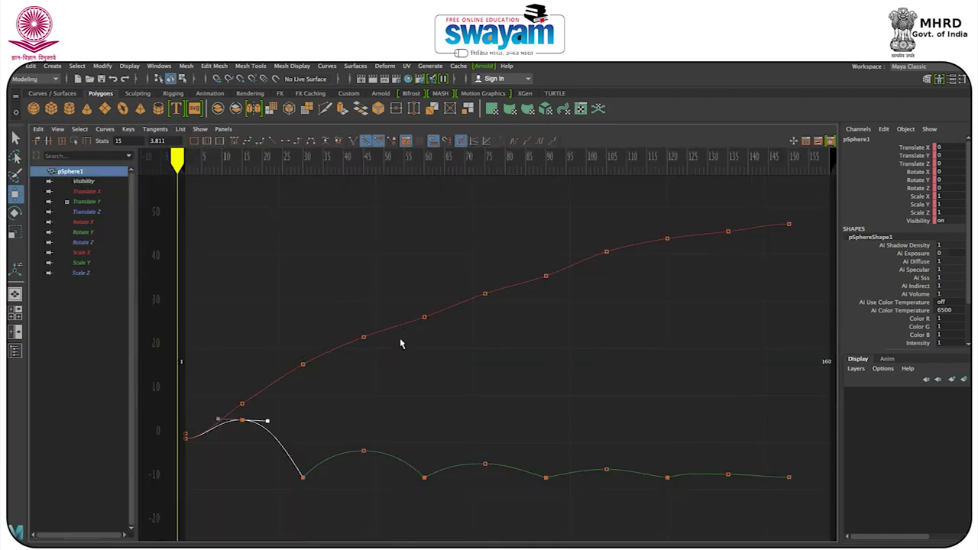
pyautogui.click(546, 275)
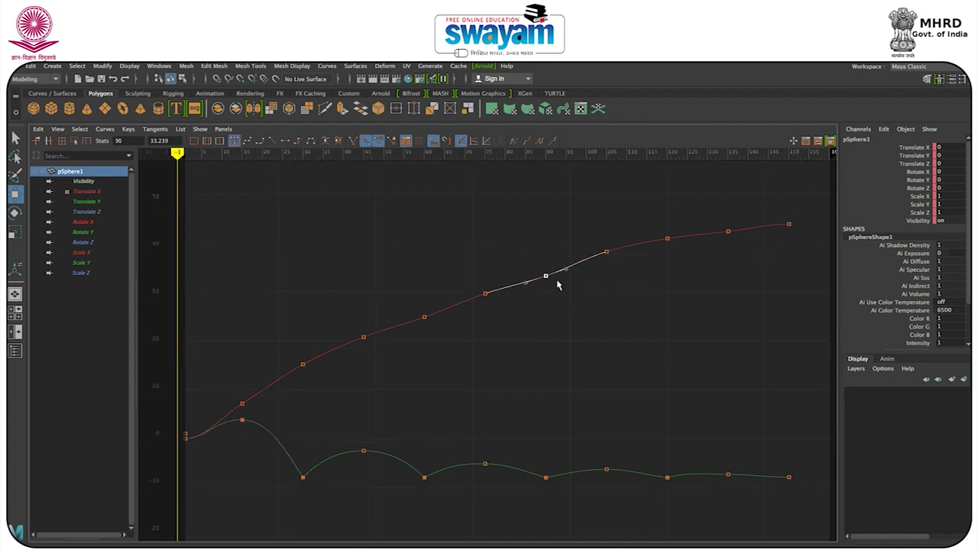
pyautogui.press('space')
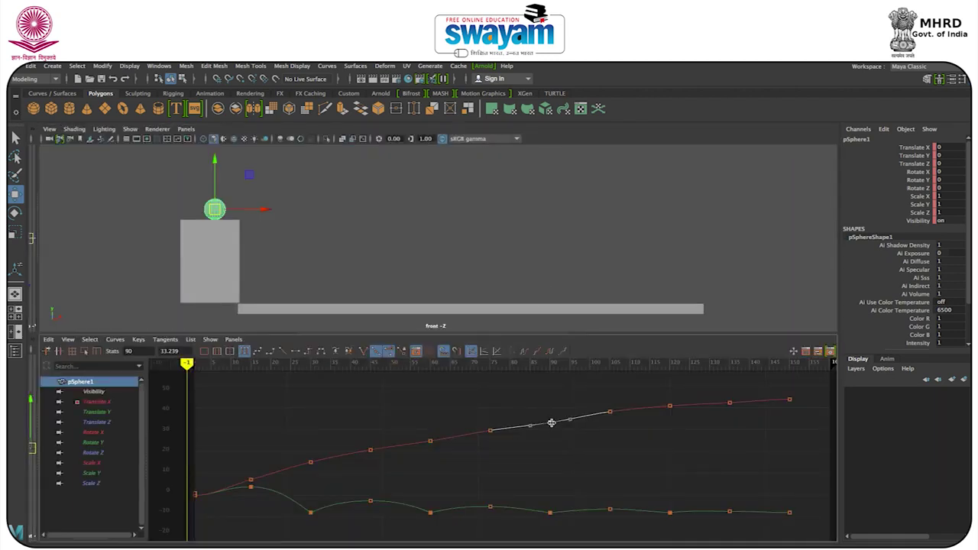
pyautogui.moveTo(551, 422); pyautogui.dragTo(551, 421, button='middle')
pyautogui.click(431, 443)
pyautogui.moveTo(431, 441); pyautogui.dragTo(431, 440, button='middle')
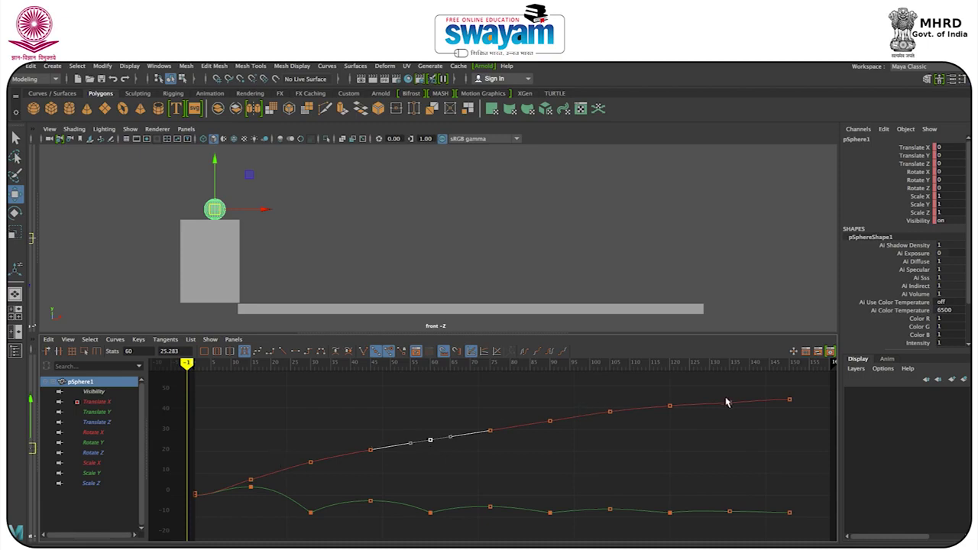
# Step: Check the Translate X key at frame 75 and play the ball's animation from the start
pyautogui.click(605, 475)
pyautogui.click(489, 430)
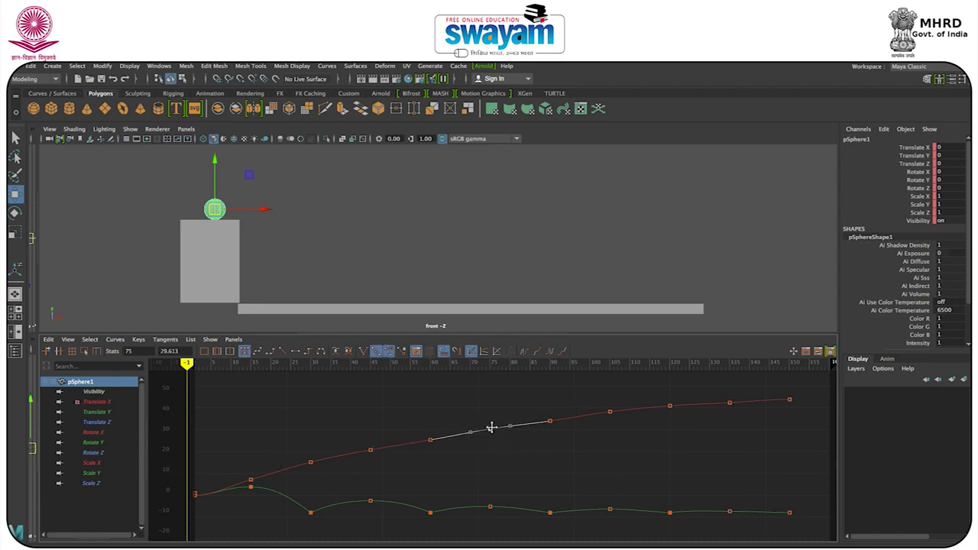
pyautogui.click(531, 448)
pyautogui.hotkey('alt', 'v')
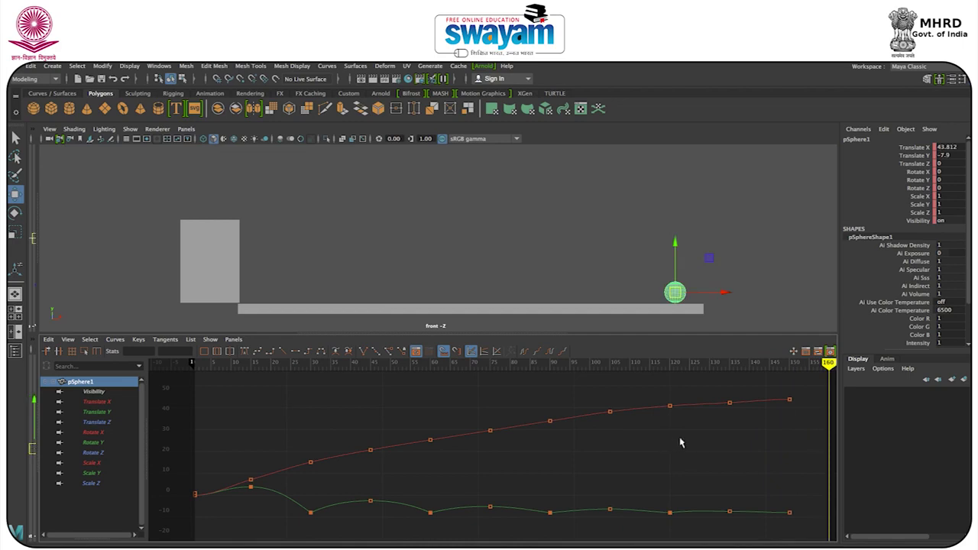
pyautogui.moveTo(776, 366)
pyautogui.mouseDown()
pyautogui.moveTo(257, 380)
pyautogui.moveTo(162, 366)
pyautogui.mouseUp()
pyautogui.hotkey('alt', 'v')
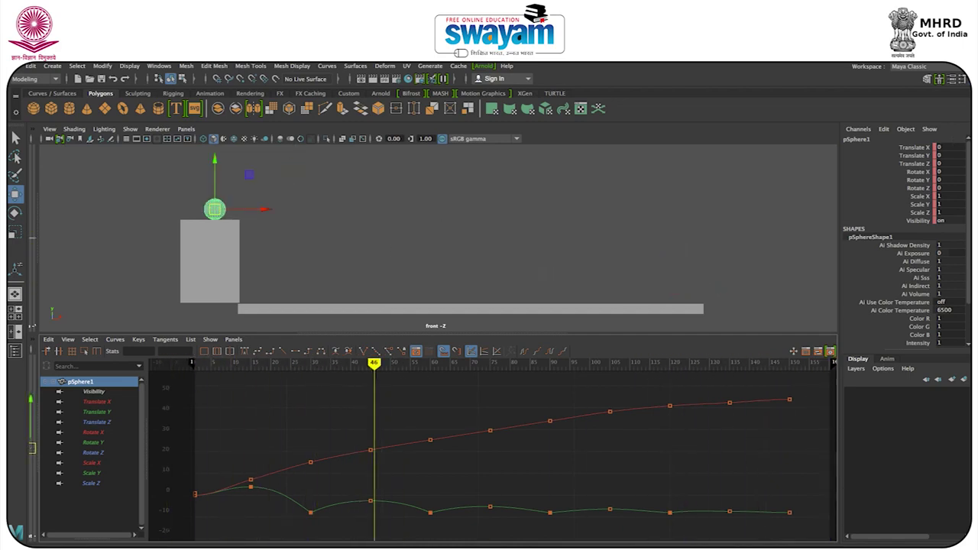
# Step: Deselect the ball and replay the bounce in the front view
pyautogui.hotkey('alt', 'v')
pyautogui.click(283, 212)
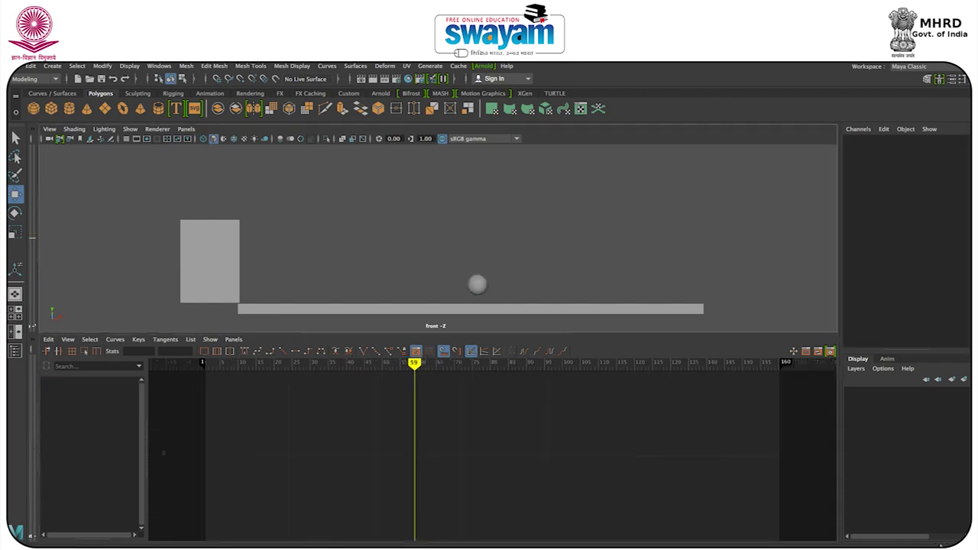
pyautogui.hotkey('alt', 'v')
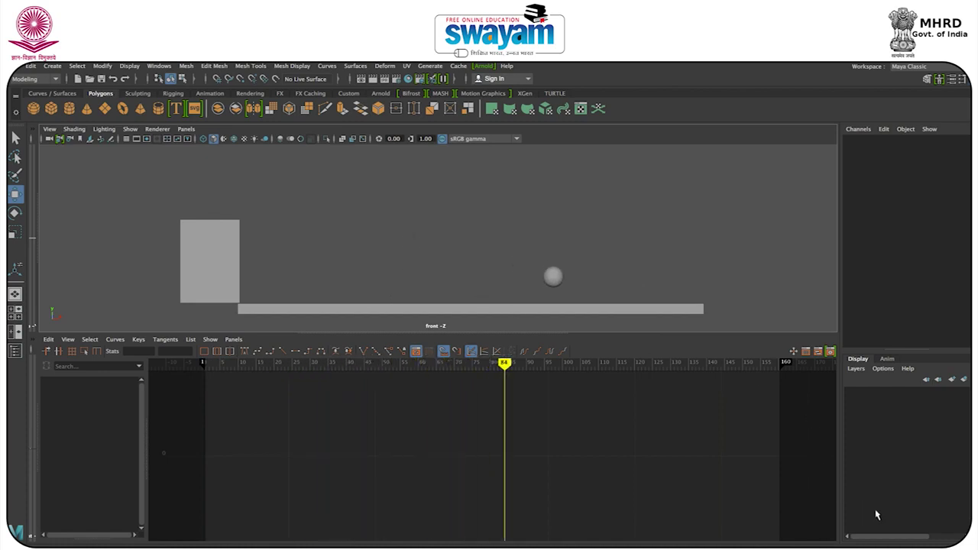
pyautogui.press('Escape')
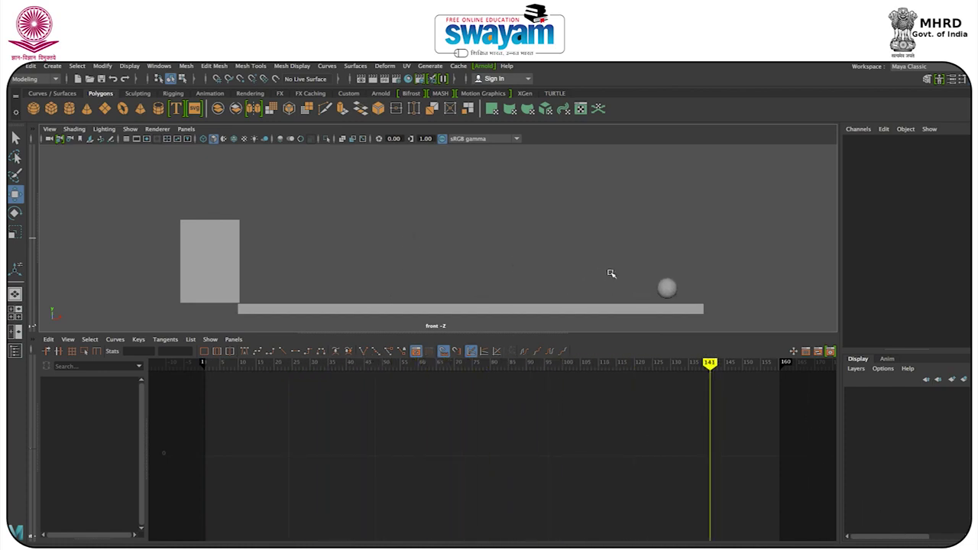
pyautogui.click(667, 288)
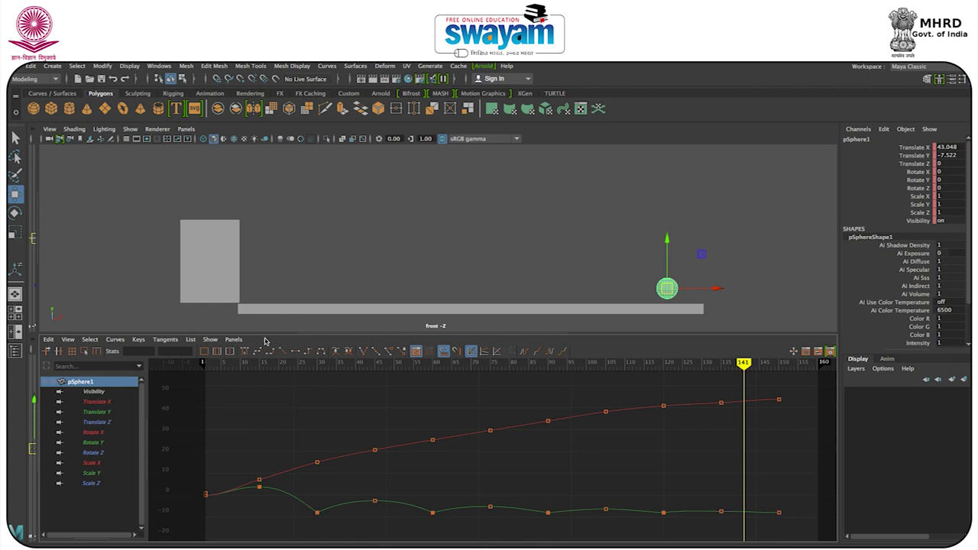
pyautogui.click(303, 262)
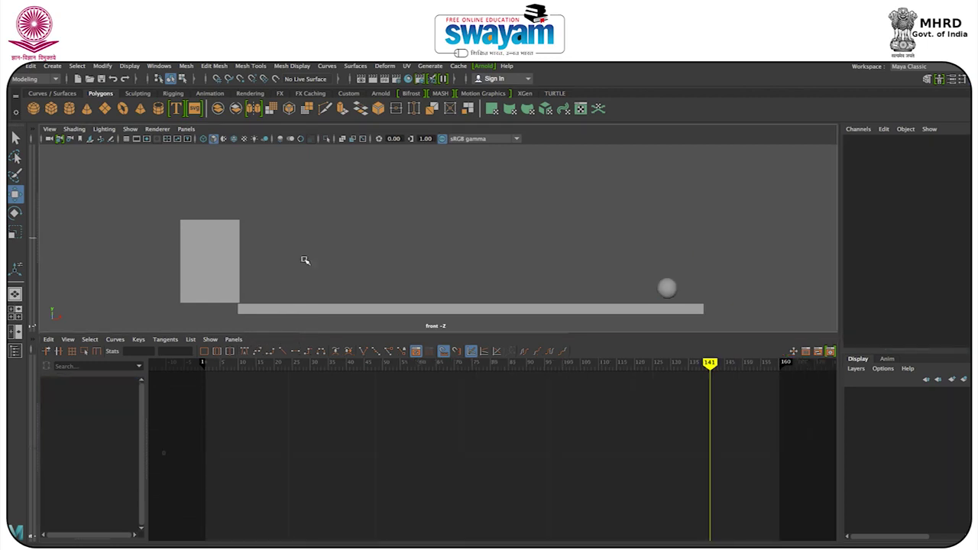
pyautogui.click(668, 288)
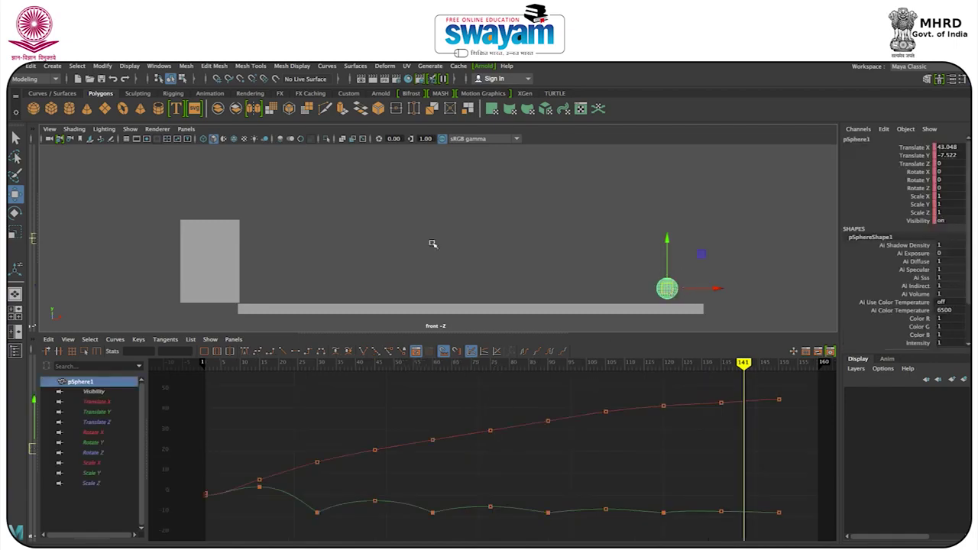
pyautogui.click(398, 192)
# Step: Play back the animation with the ball selected, then deselect the ball
pyautogui.moveTo(592, 255); pyautogui.dragTo(689, 296)
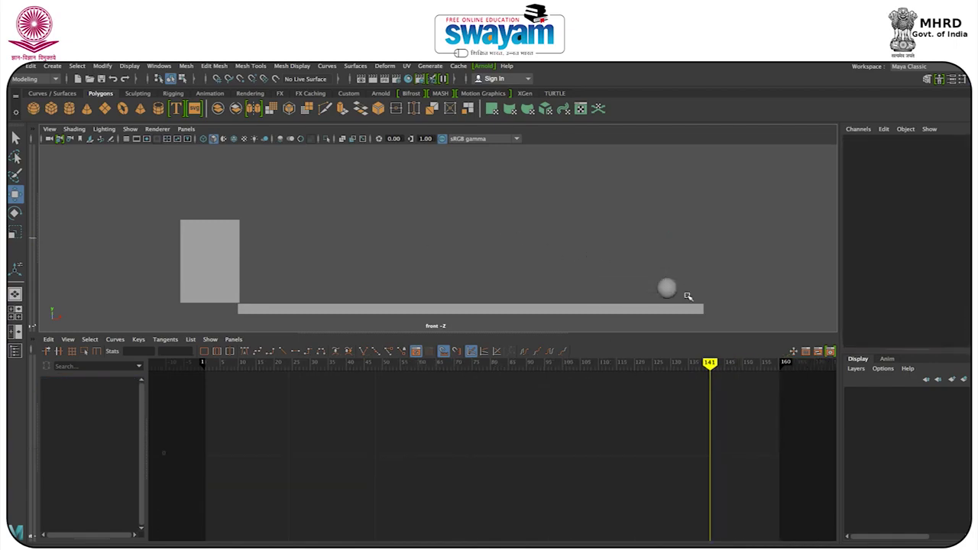
pyautogui.hotkey('alt', 'v')
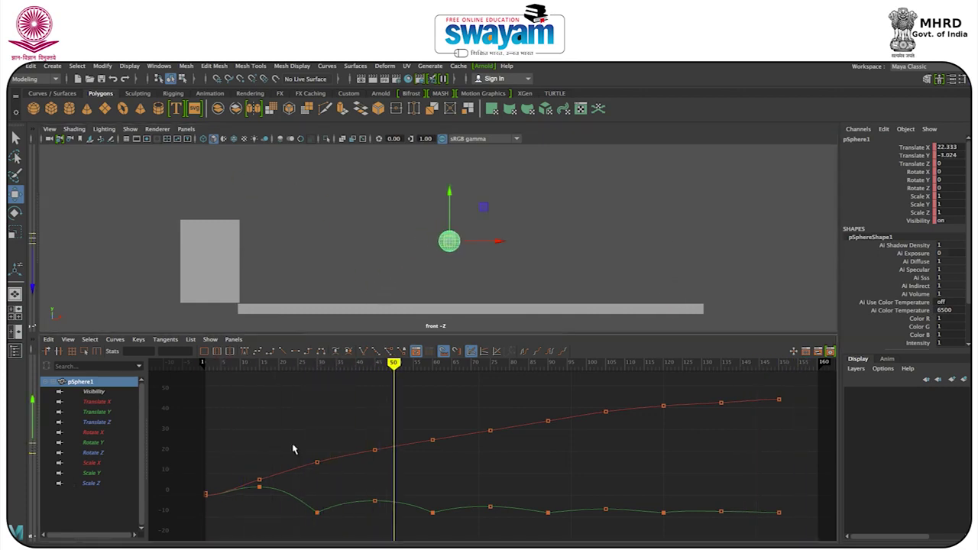
pyautogui.hotkey('alt', 'v')
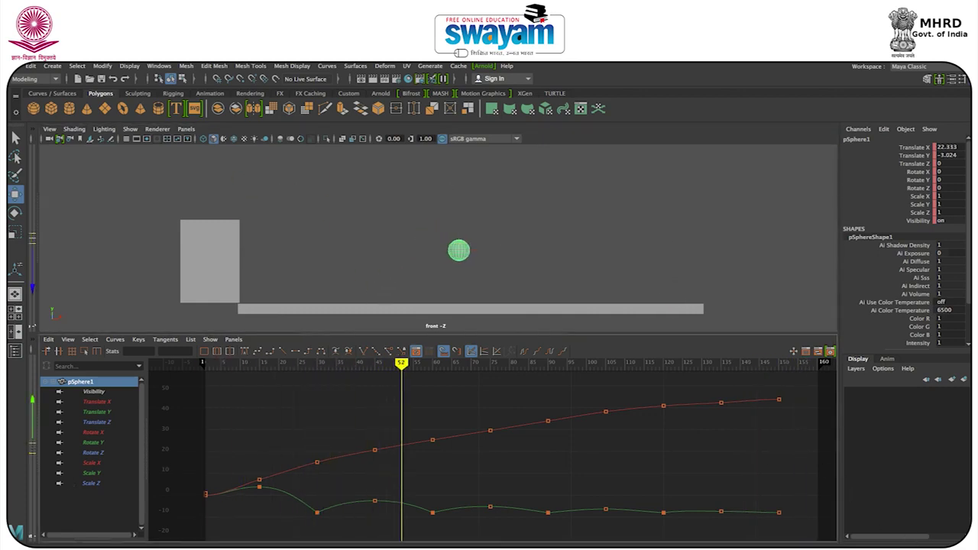
pyautogui.click(436, 271)
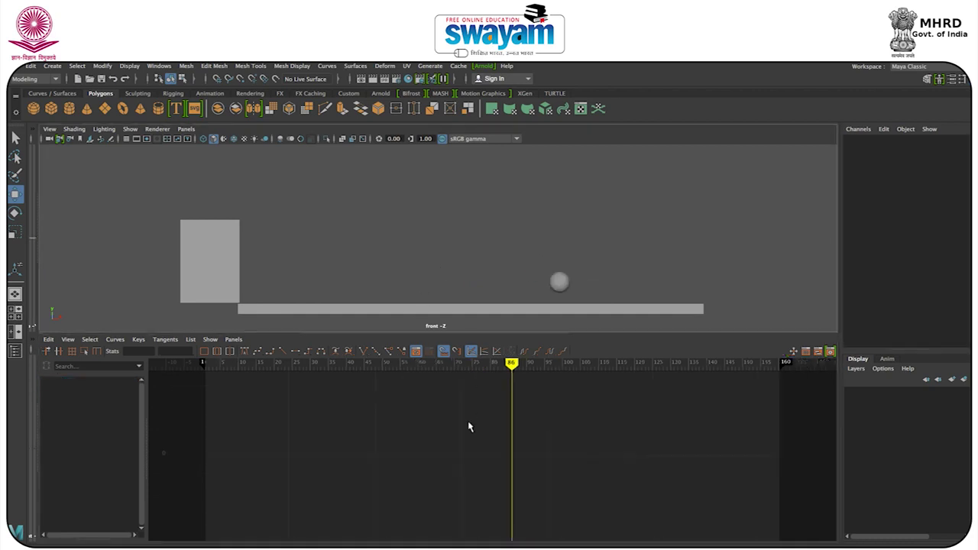
pyautogui.click(569, 281)
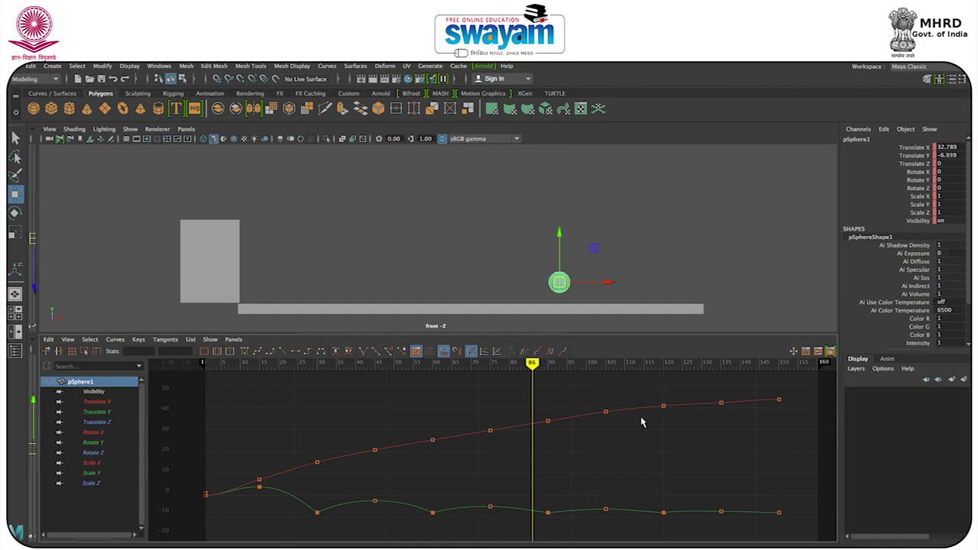
pyautogui.click(498, 197)
pyautogui.moveTo(522, 247); pyautogui.dragTo(584, 282)
pyautogui.click(615, 255)
pyautogui.moveTo(491, 247); pyautogui.dragTo(583, 297)
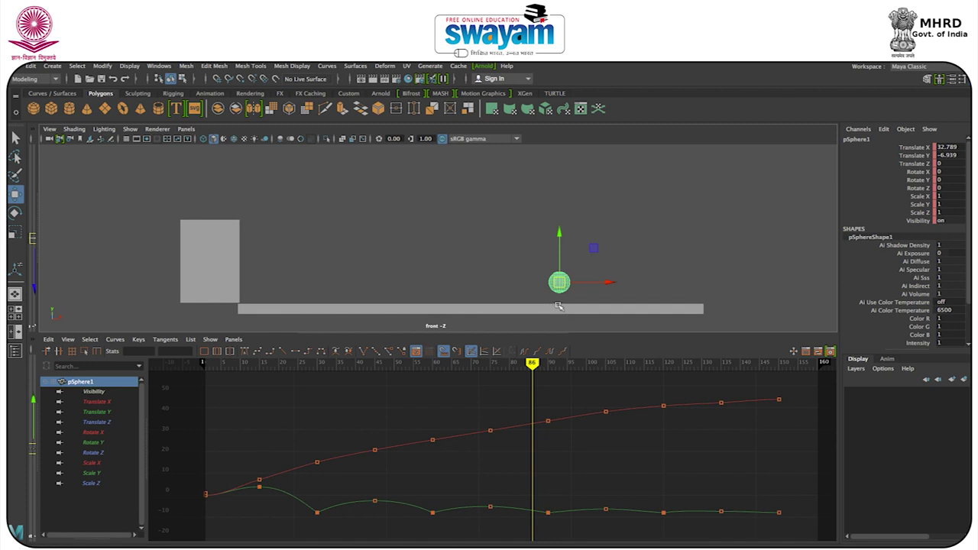
# Step: Show the four-pane layout and widen the narrow panes so all four are about equal in size
pyautogui.click(14, 312)
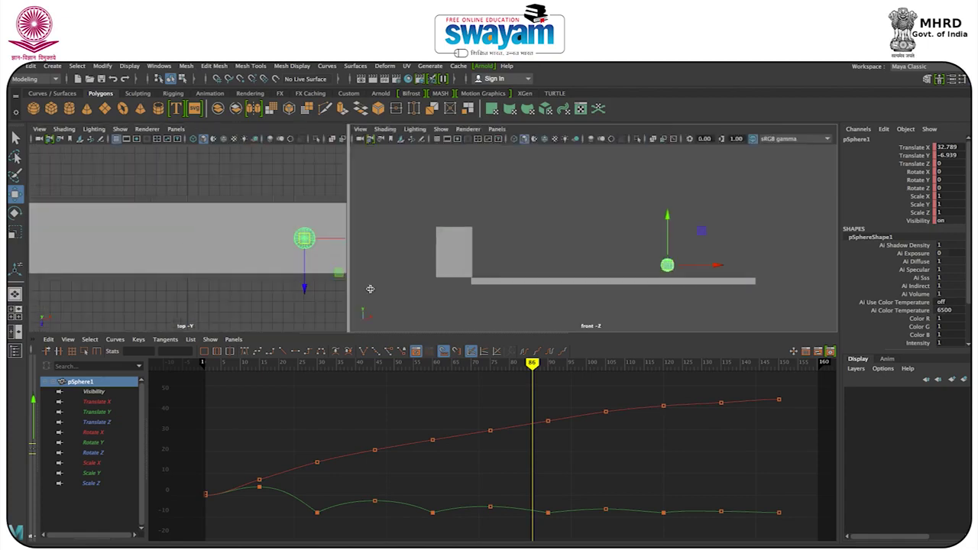
pyautogui.moveTo(370, 288); pyautogui.dragTo(441, 291)
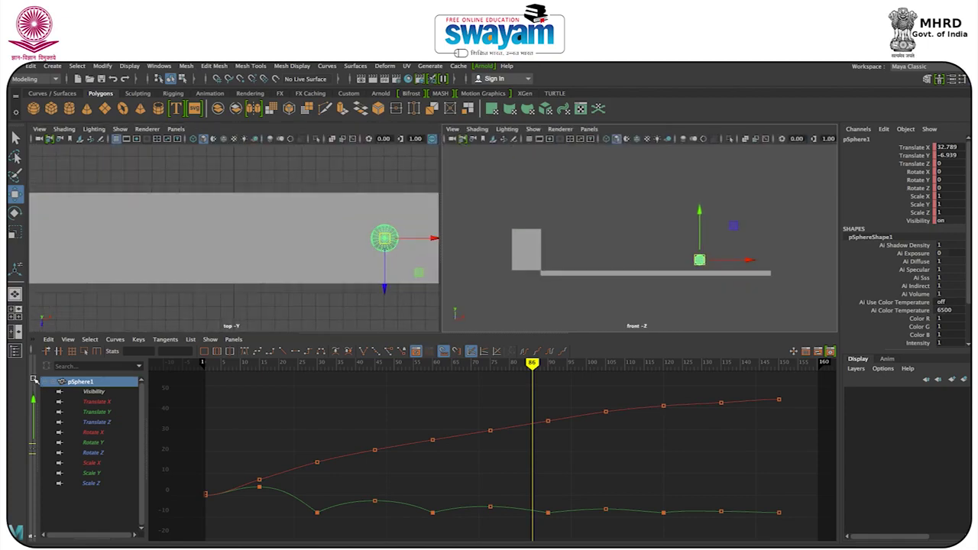
pyautogui.moveTo(33, 379); pyautogui.dragTo(441, 401)
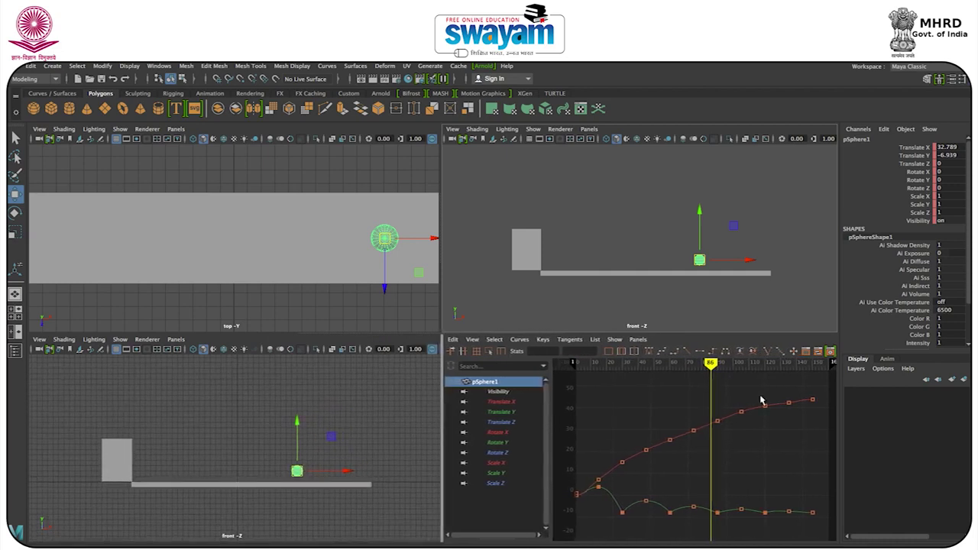
# Step: Deselect the ball, switch to the perspective view at full size, and play the animation there
pyautogui.click(608, 199)
pyautogui.press('space')
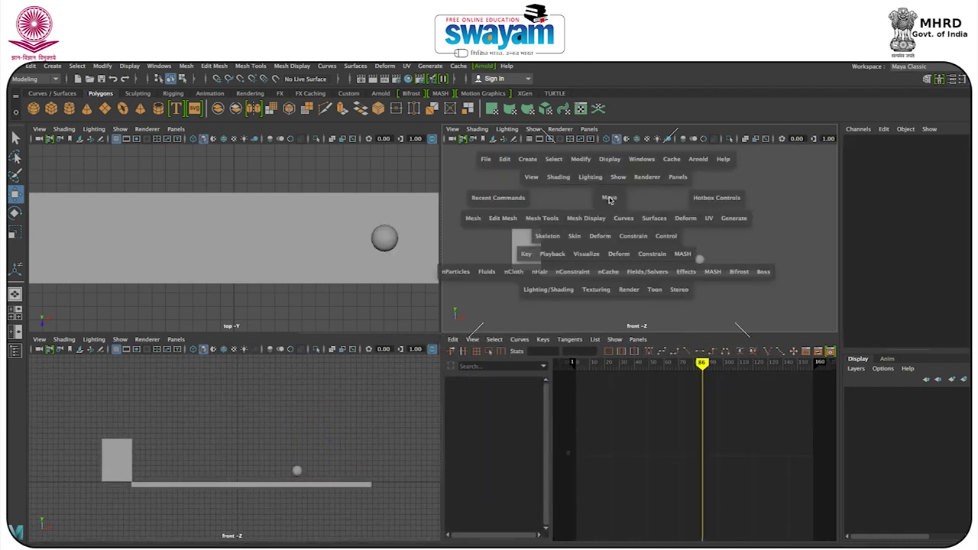
pyautogui.click(610, 199)
pyautogui.moveTo(609, 200); pyautogui.dragTo(608, 178)
pyautogui.press('space')
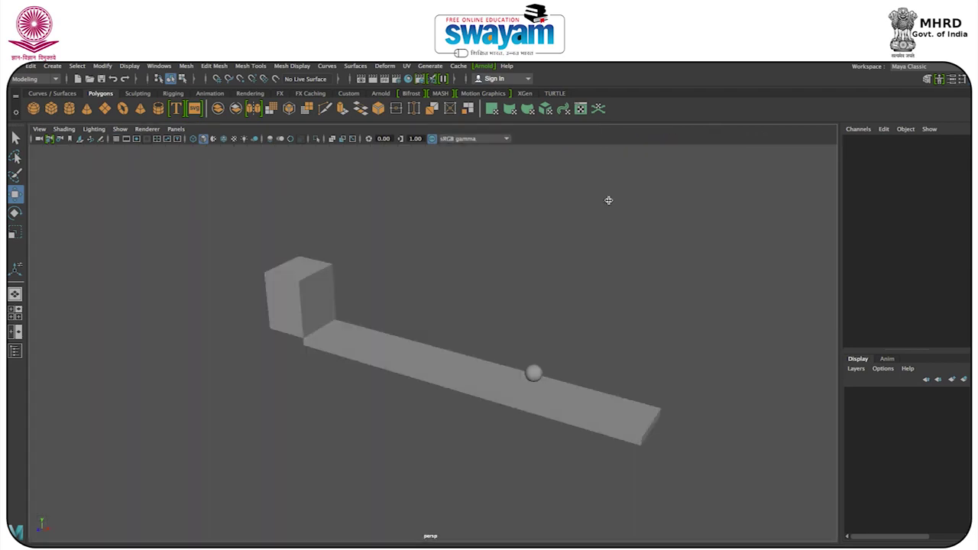
pyautogui.hotkey('alt', 'v')
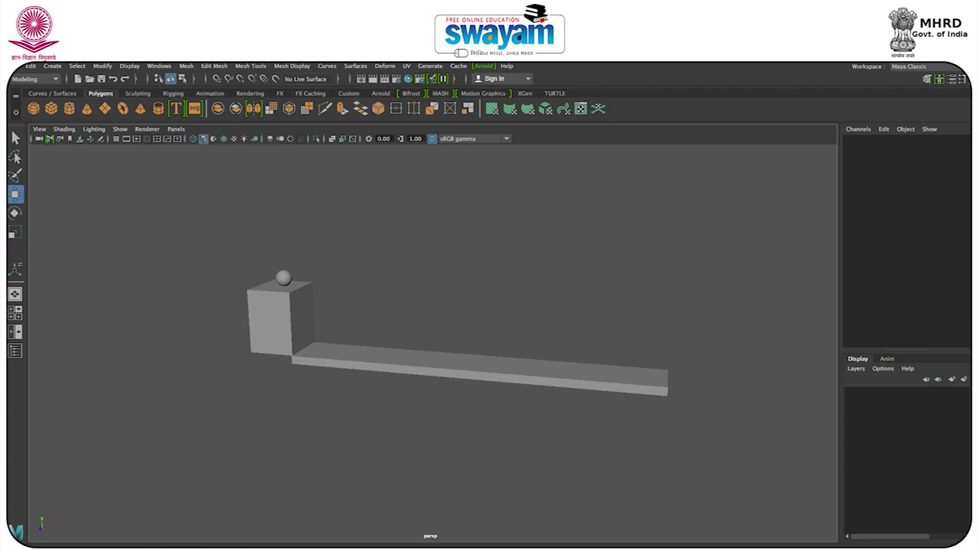
# Step: Open the Playblast options, move the dialog clear of the scene, and choose H.264 encoding
pyautogui.rightClick(196, 545)
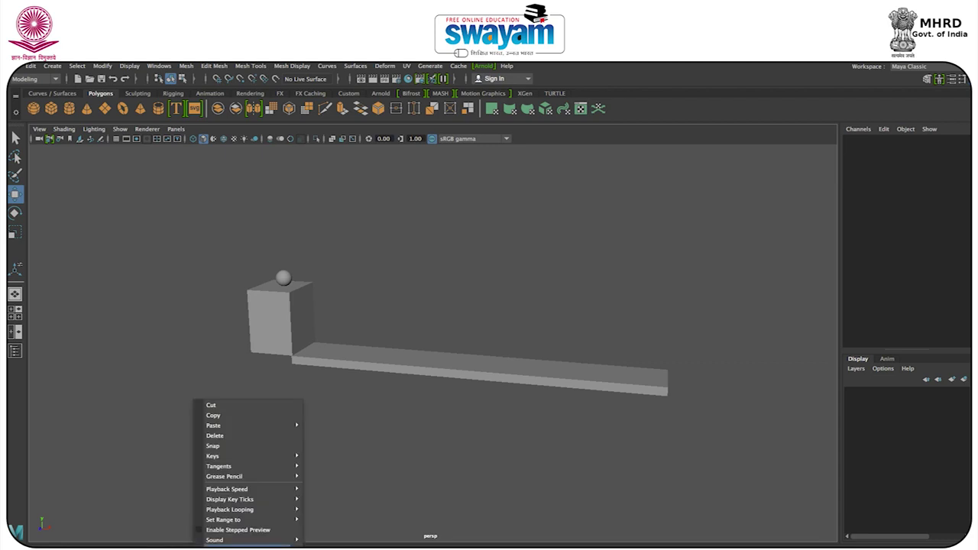
pyautogui.click(296, 545)
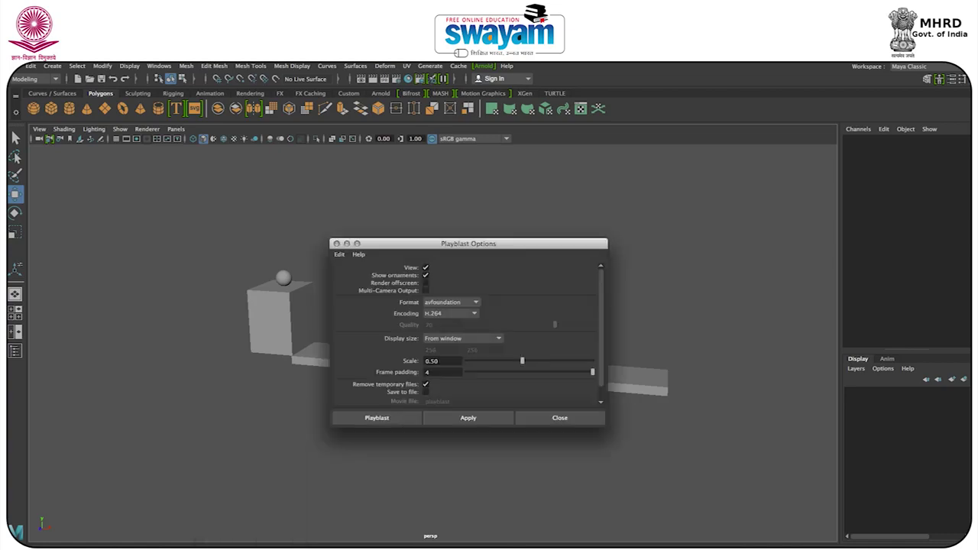
pyautogui.moveTo(423, 244); pyautogui.dragTo(634, 165)
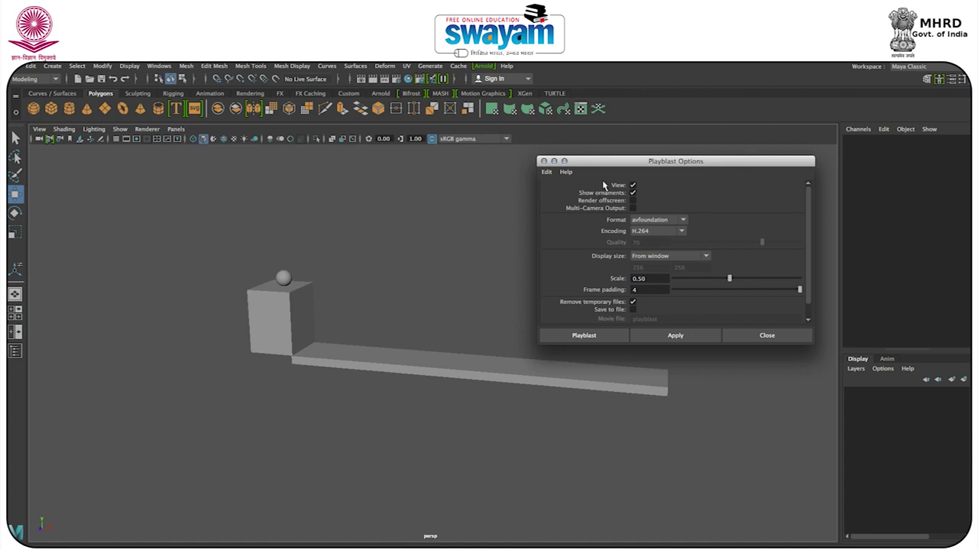
pyautogui.click(655, 231)
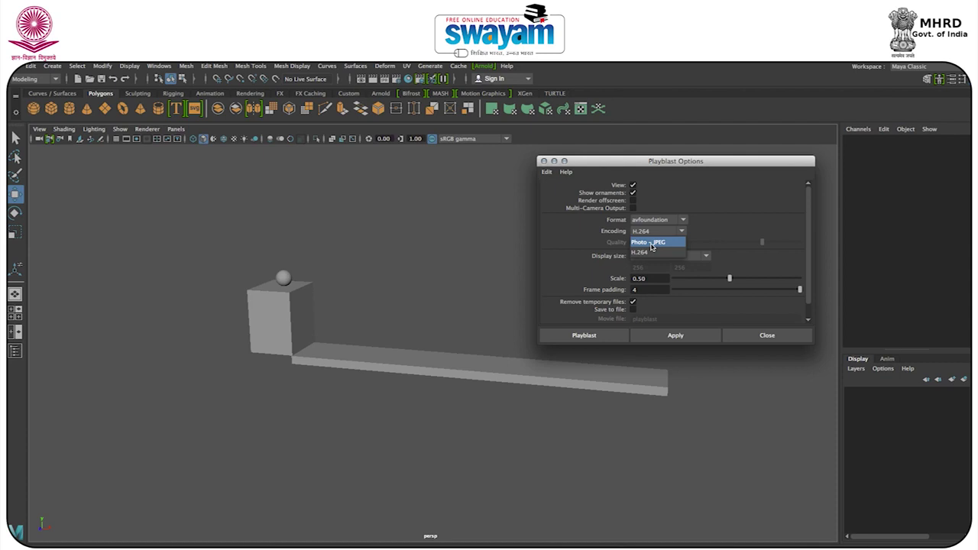
pyautogui.click(646, 252)
pyautogui.click(653, 231)
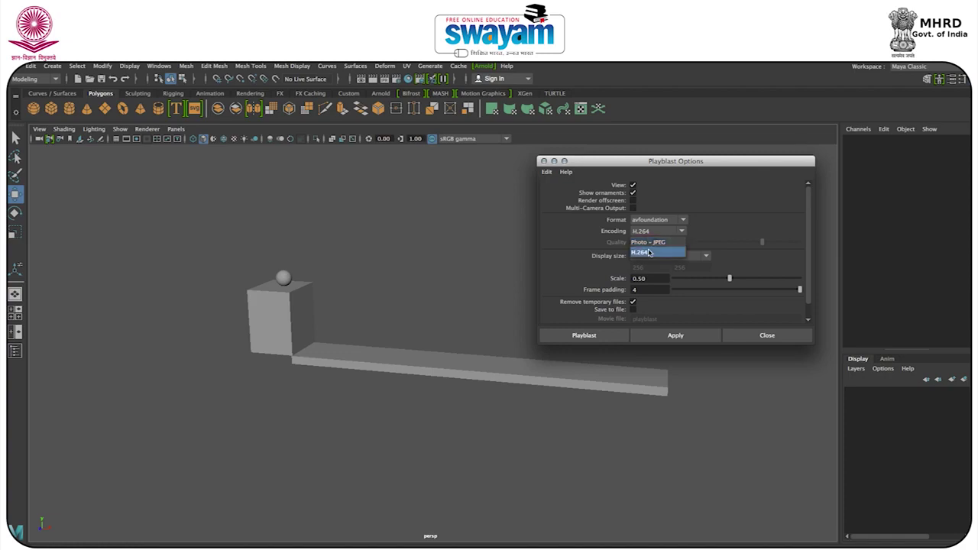
pyautogui.click(647, 253)
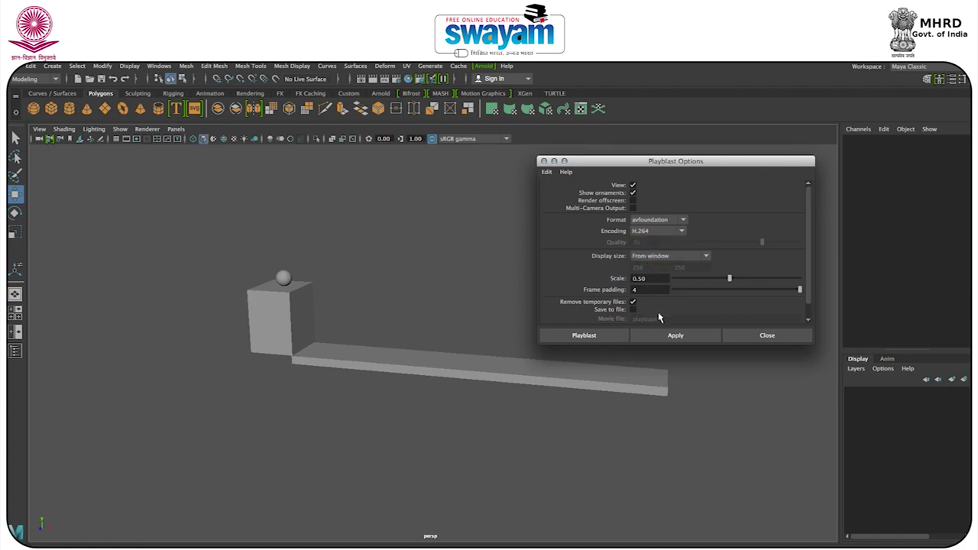
# Step: Keep the display size From window and the format avfoundation, and create the playblast
pyautogui.click(661, 262)
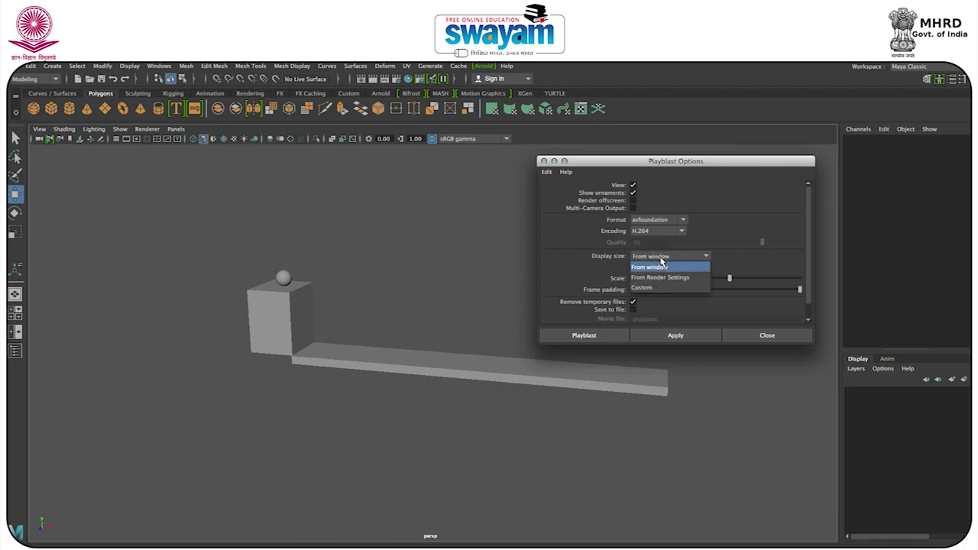
pyautogui.click(650, 257)
pyautogui.click(663, 221)
pyautogui.click(665, 221)
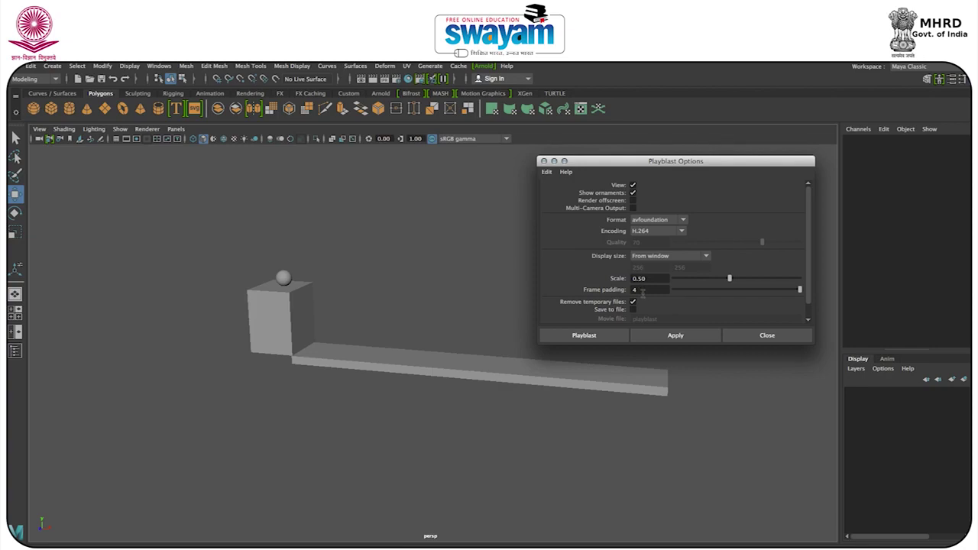
pyautogui.moveTo(798, 290); pyautogui.dragTo(726, 293)
pyautogui.click(603, 337)
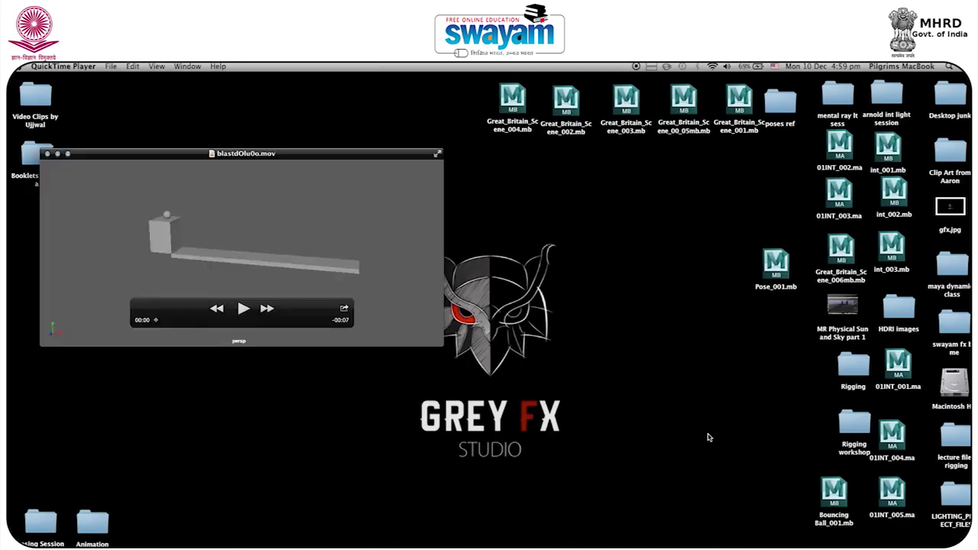
# Step: Move the playblast movie window toward the middle of the desktop and switch back to Maya
pyautogui.moveTo(332, 157); pyautogui.dragTo(425, 160)
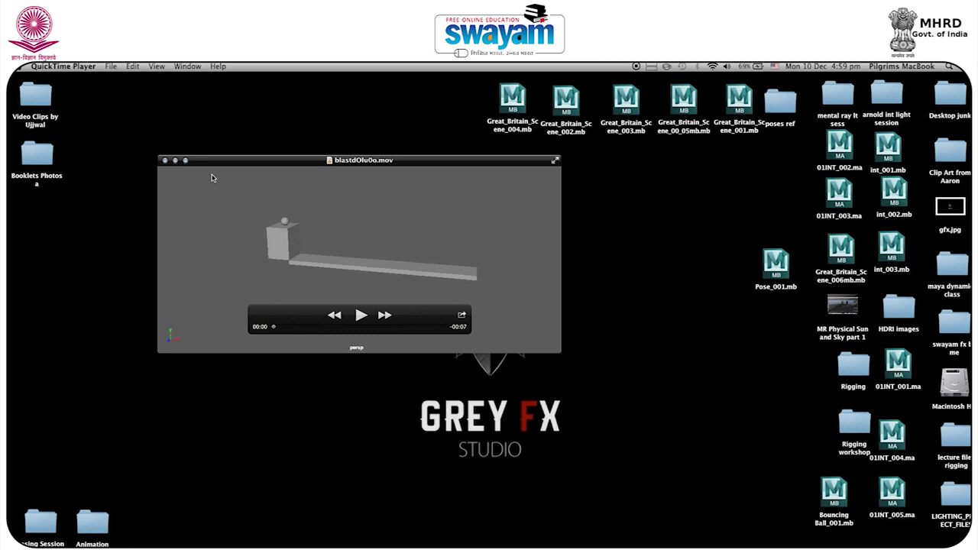
pyautogui.moveTo(234, 160); pyautogui.dragTo(355, 246)
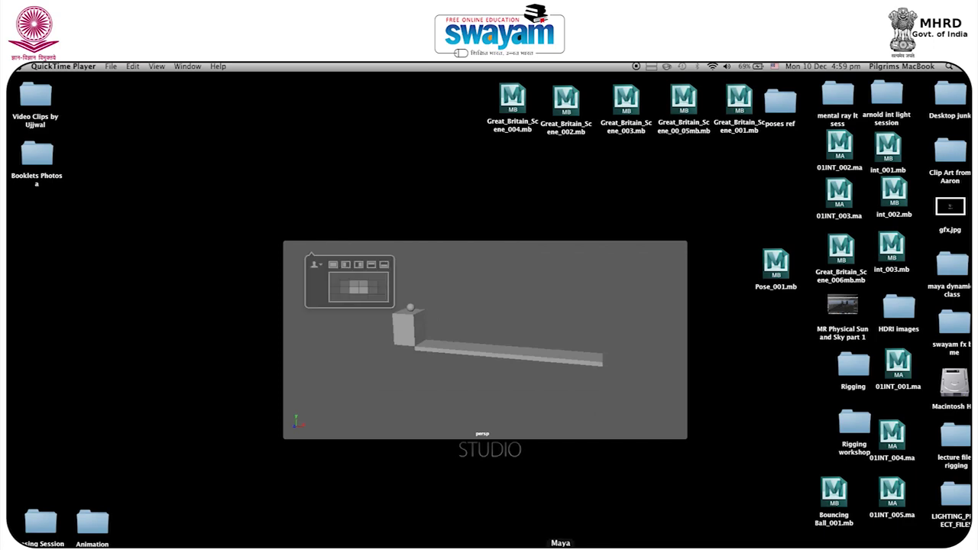
pyautogui.click(560, 545)
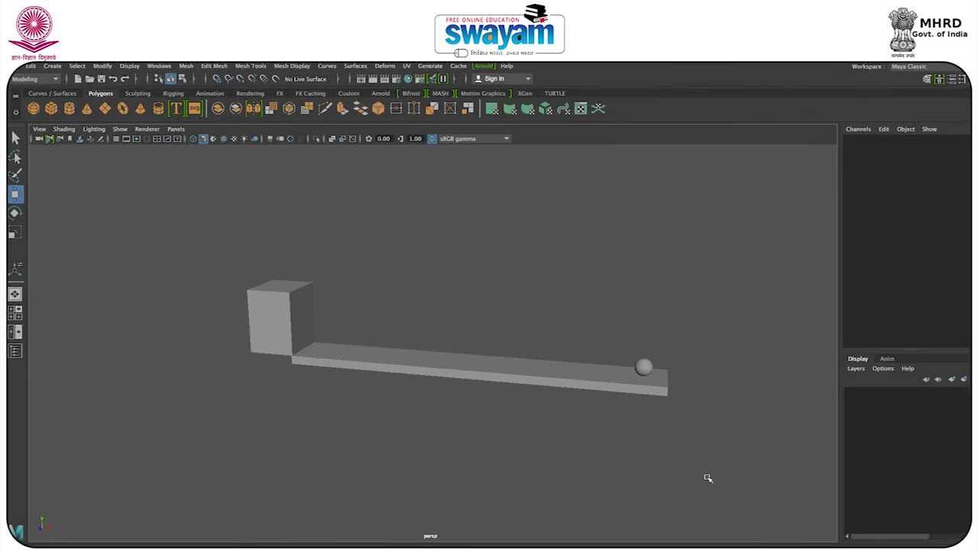
# Step: Move the Maya window down the desktop to uncover the playblast movie window
pyautogui.moveTo(936, 63)
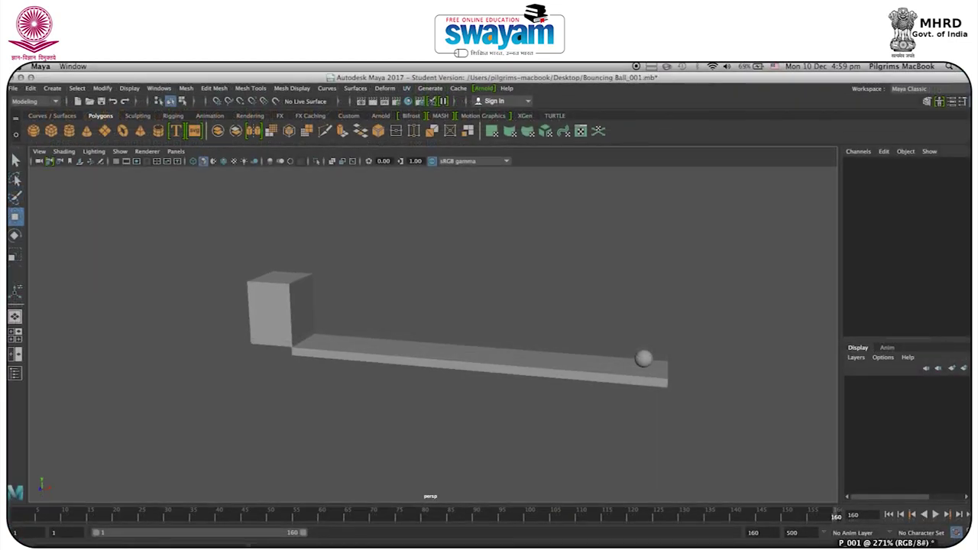
pyautogui.click(585, 515)
pyautogui.moveTo(110, 80); pyautogui.dragTo(132, 219)
pyautogui.click(174, 227)
pyautogui.click(220, 218)
pyautogui.moveTo(223, 217); pyautogui.dragTo(224, 293)
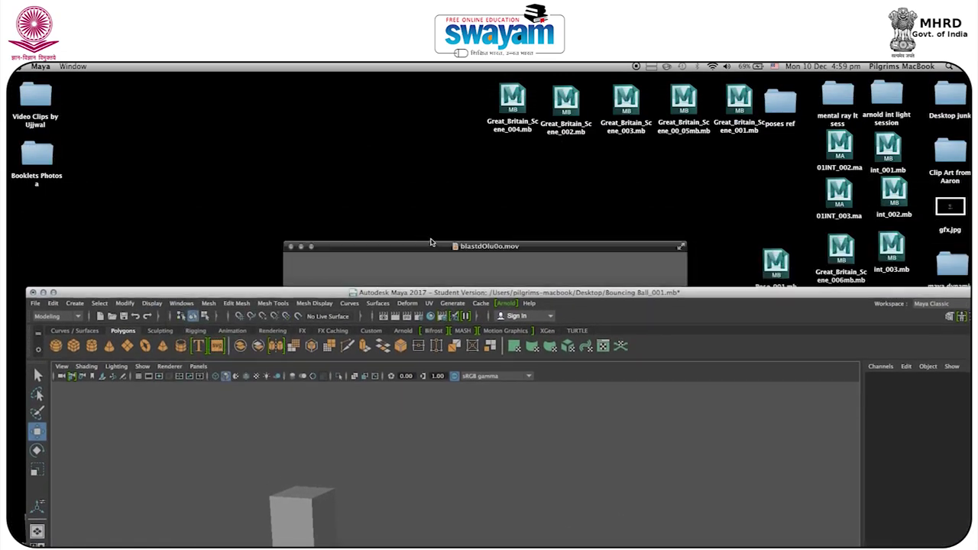
# Step: Bring the playblast movie to the front, move its window up clear of the Maya window, and play it to review the bounce
pyautogui.click(430, 242)
pyautogui.moveTo(405, 249); pyautogui.dragTo(384, 164)
pyautogui.click(493, 321)
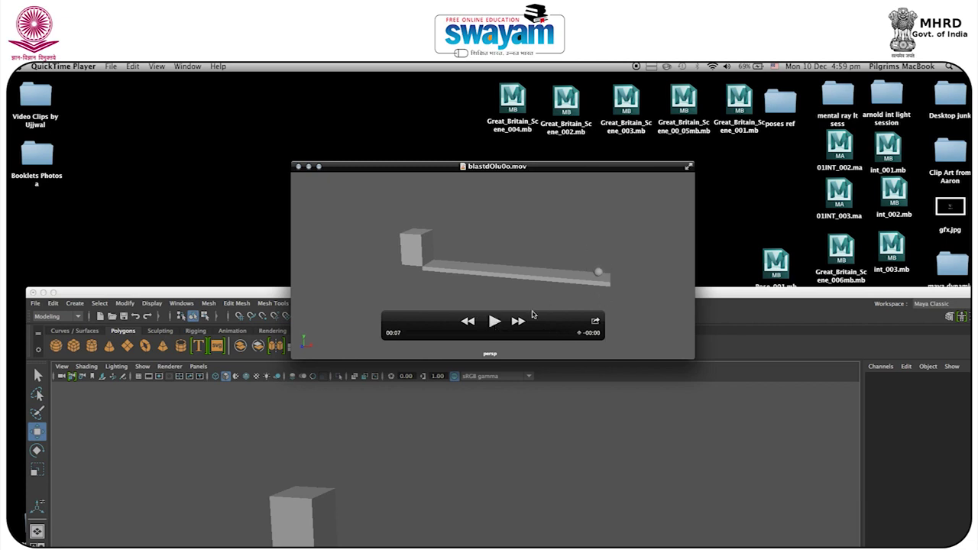
pyautogui.click(496, 324)
# Step: Close the playblast movie and return to Maya with its window filling the screen
pyautogui.click(298, 166)
pyautogui.click(340, 294)
pyautogui.doubleClick(340, 294)
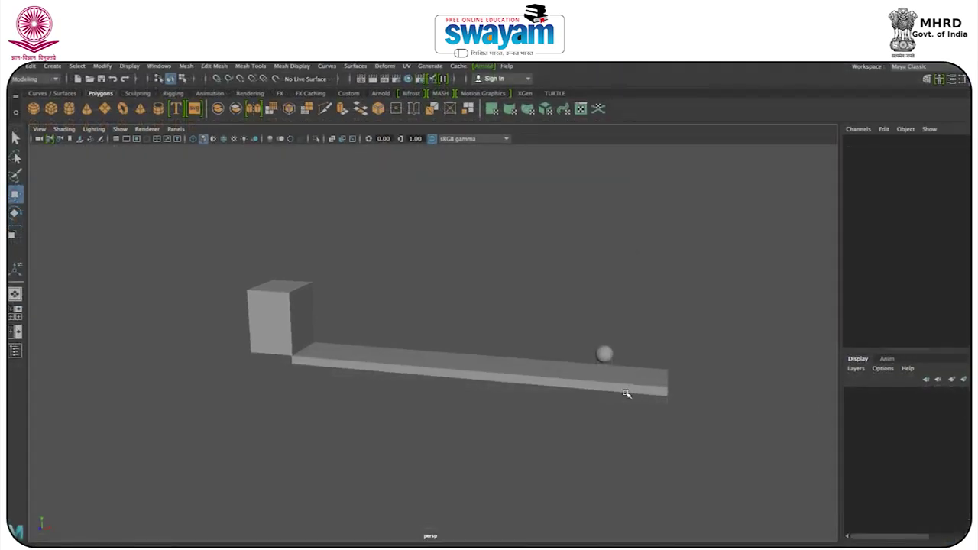
pyautogui.click(606, 353)
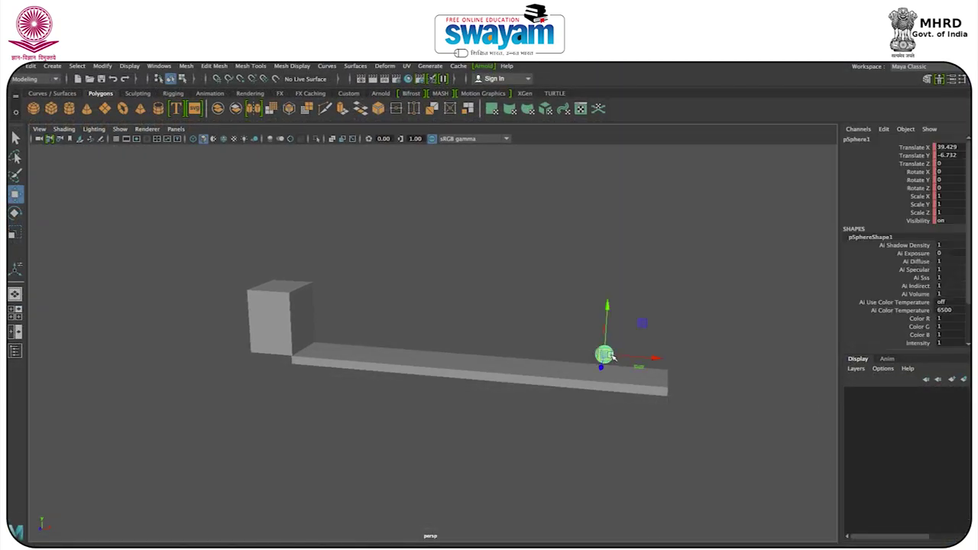
pyautogui.click(543, 308)
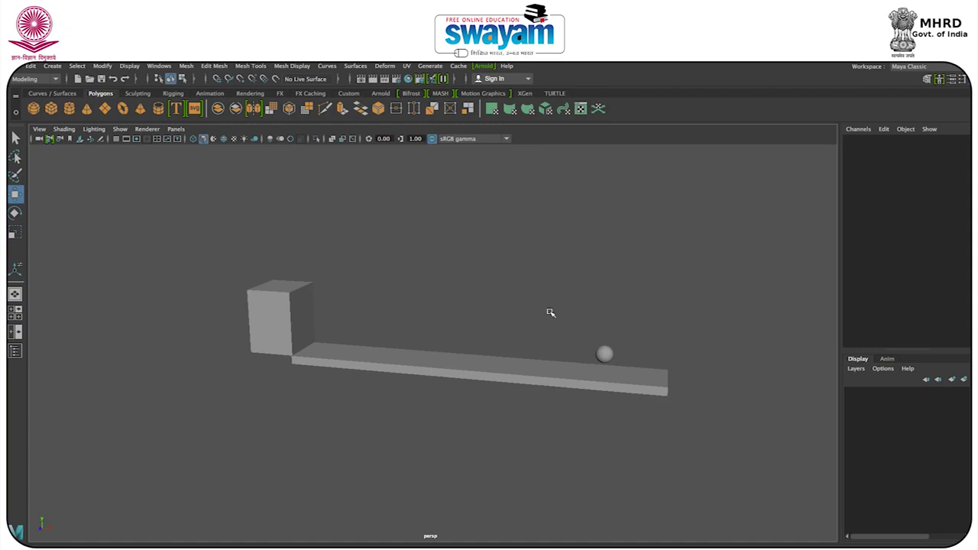
pyautogui.click(610, 351)
pyautogui.keyDown('alt'); pyautogui.moveTo(491, 383); pyautogui.dragTo(502, 385); pyautogui.keyUp('alt')
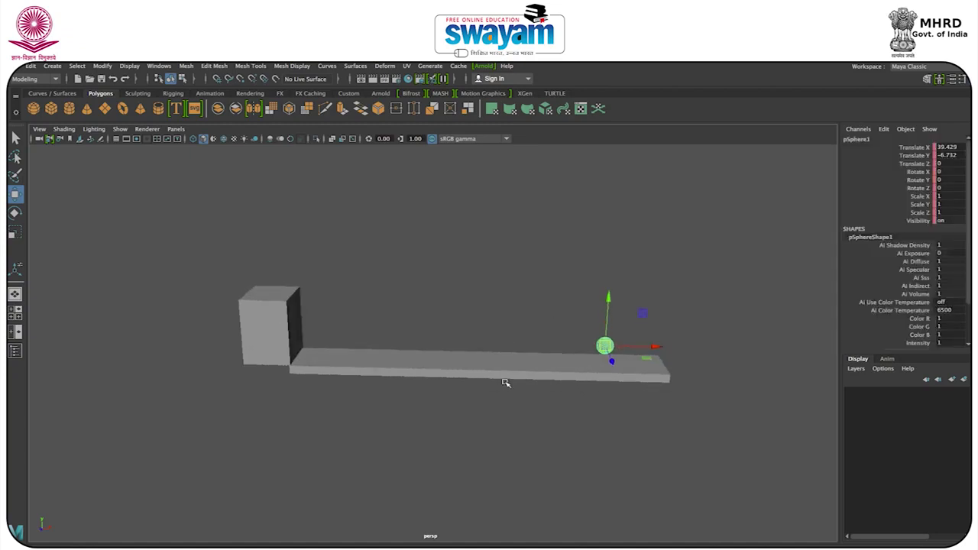
pyautogui.click(459, 284)
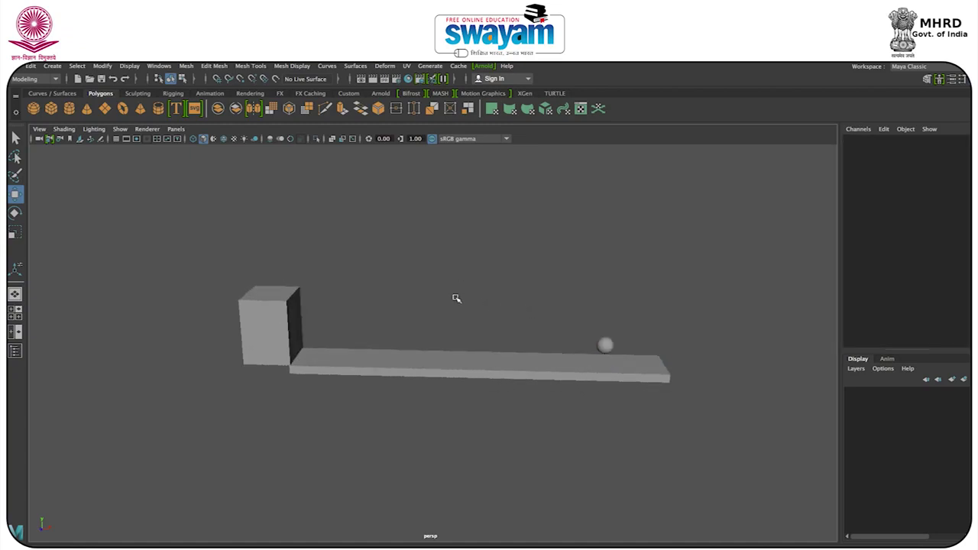
pyautogui.click(606, 348)
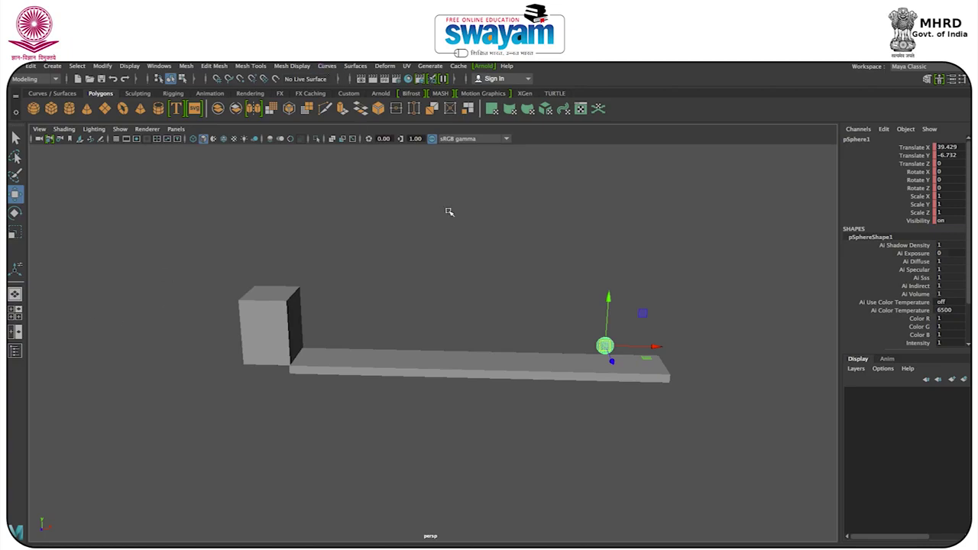
# Step: Save the scene to the Desktop as a new Maya Binary version named Bouncing Ball_002, accepting the student version notice
pyautogui.click(20, 67)
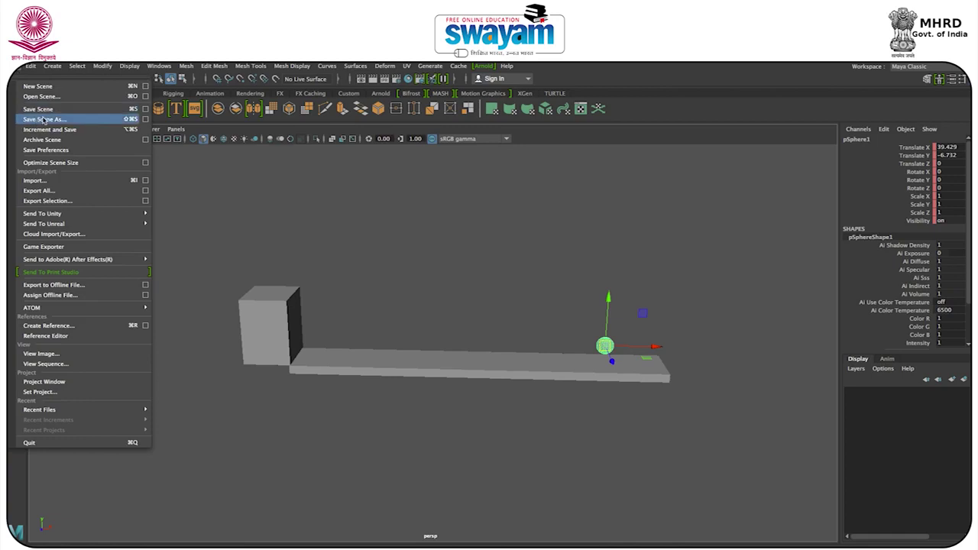
pyautogui.click(44, 120)
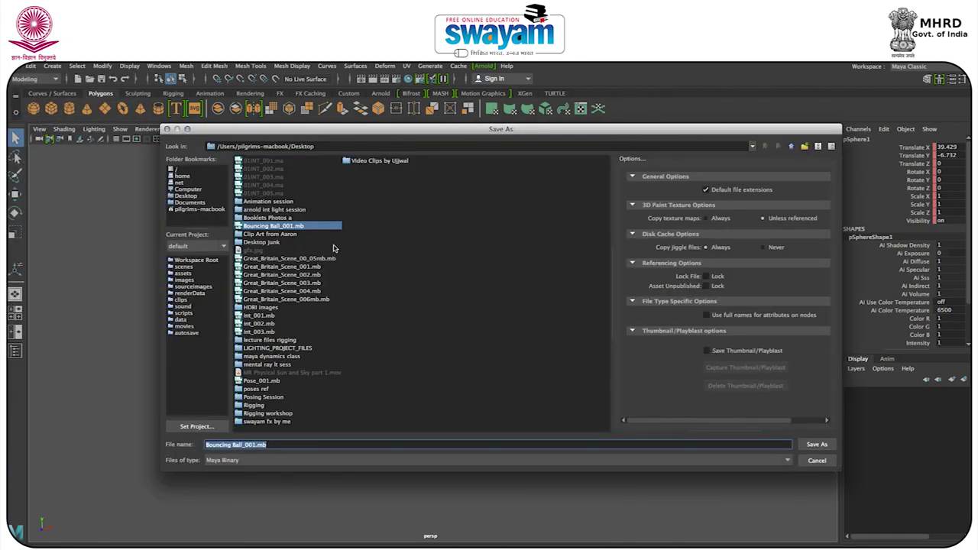
pyautogui.click(292, 447)
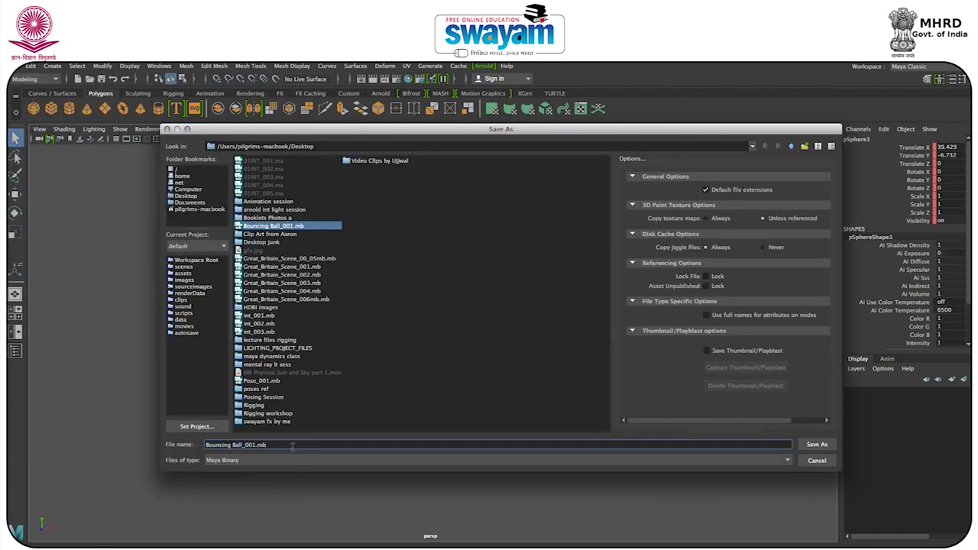
pyautogui.press('BackSpace')
pyautogui.press('BackSpace')
pyautogui.press('BackSpace')
pyautogui.press('BackSpace')
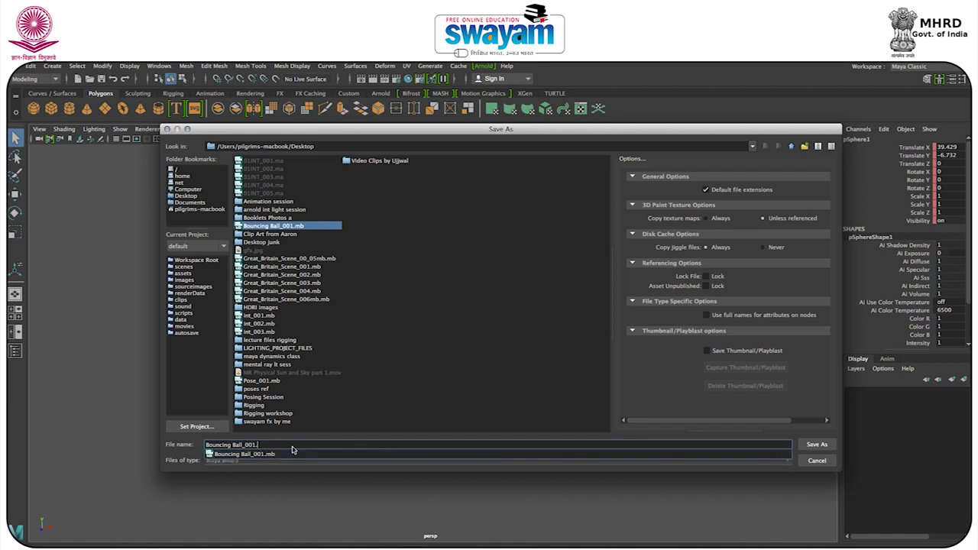
pyautogui.write('2')
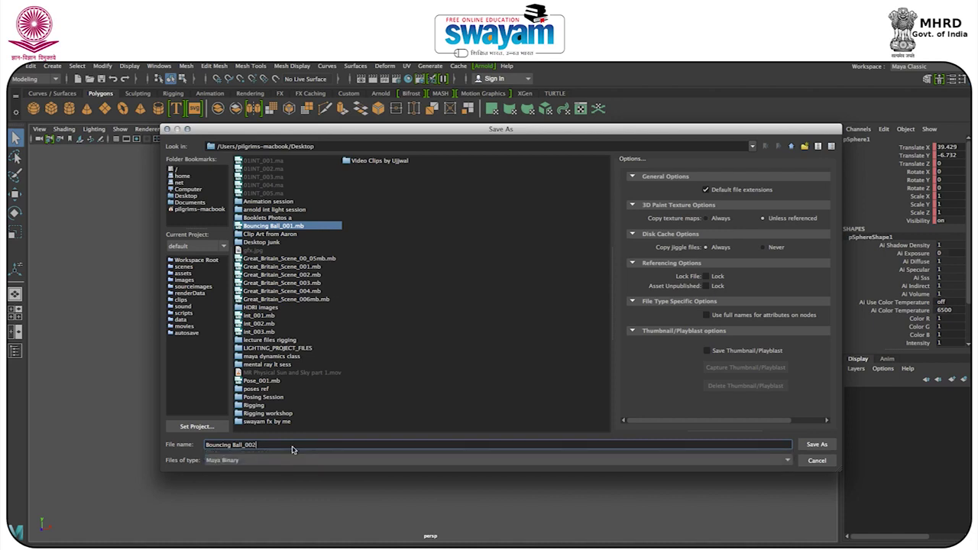
pyautogui.click(814, 445)
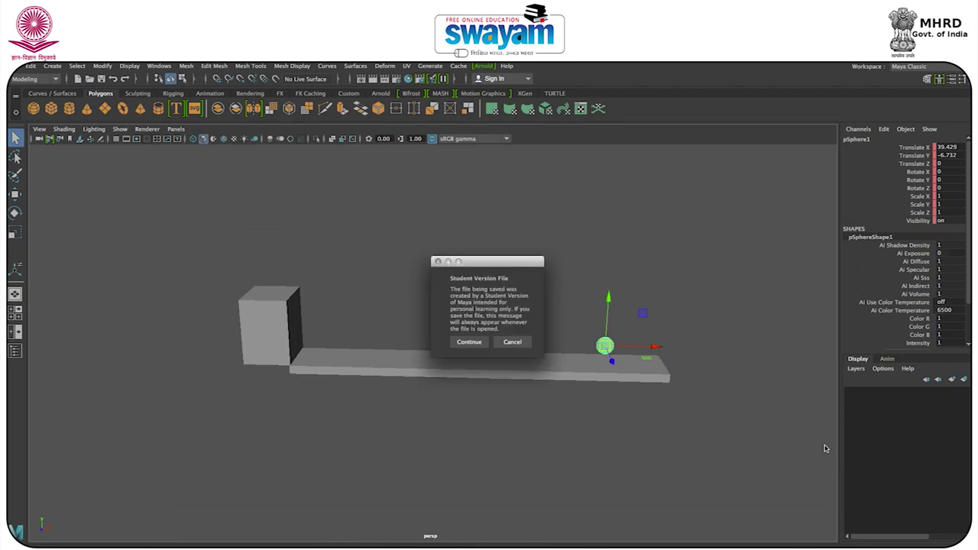
pyautogui.click(469, 342)
pyautogui.press('w')
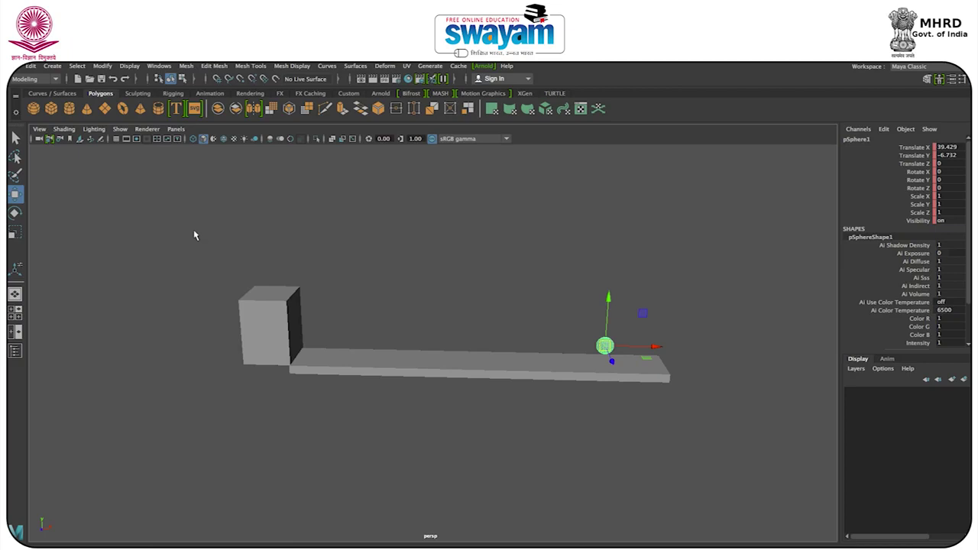
pyautogui.click(738, 490)
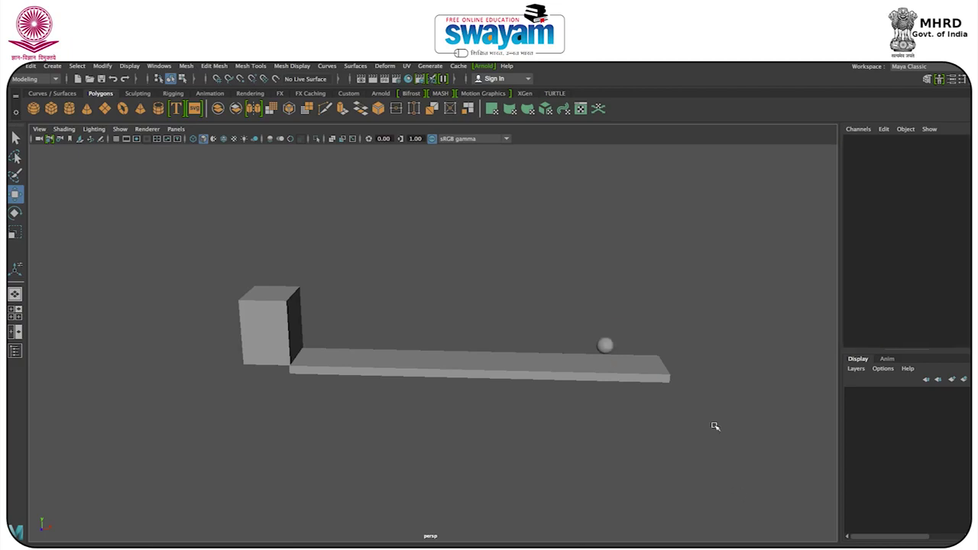
pyautogui.moveTo(789, 64)
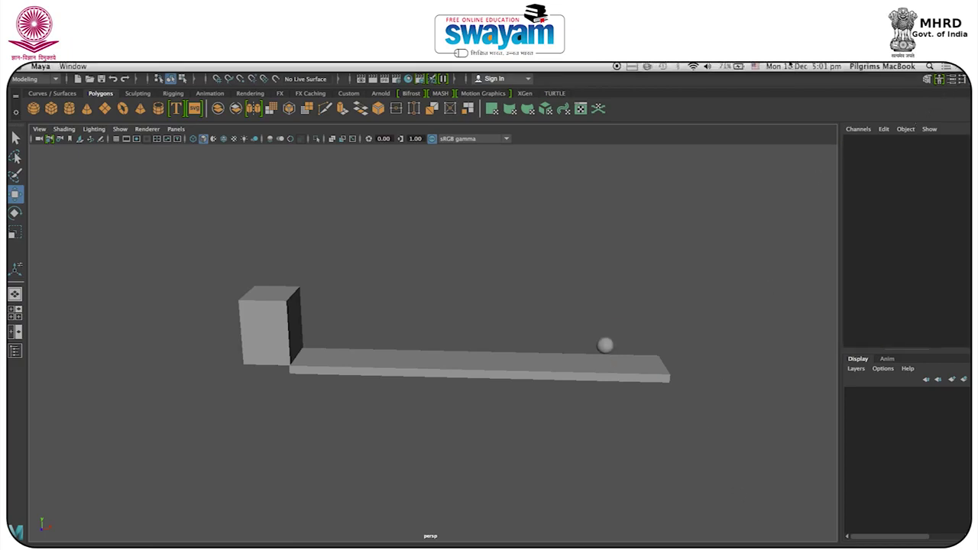
pyautogui.click(964, 67)
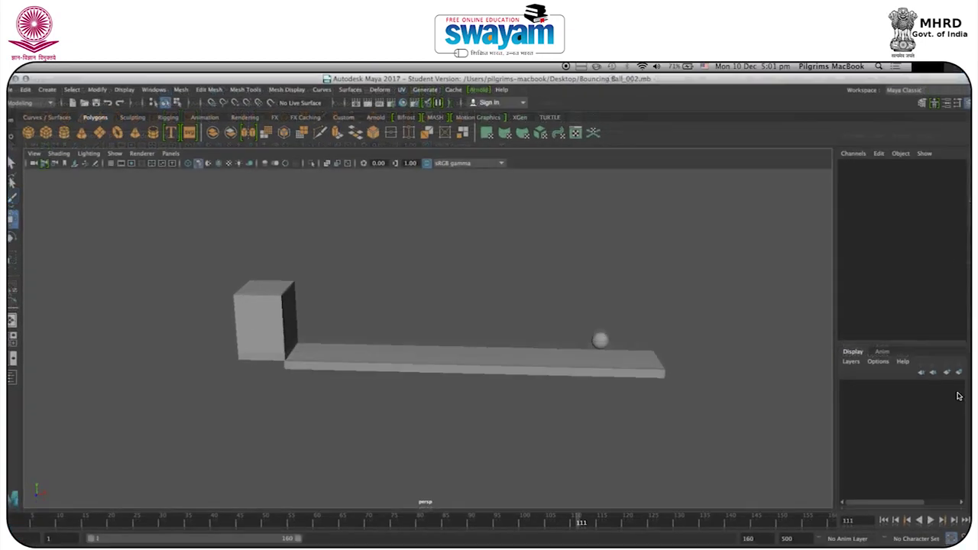
pyautogui.rightClick(841, 544)
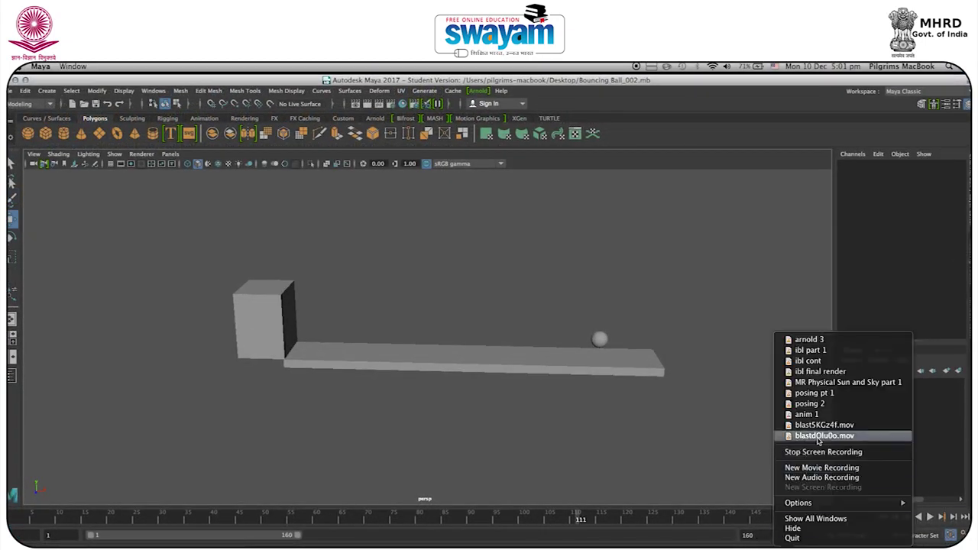
pyautogui.click(823, 452)
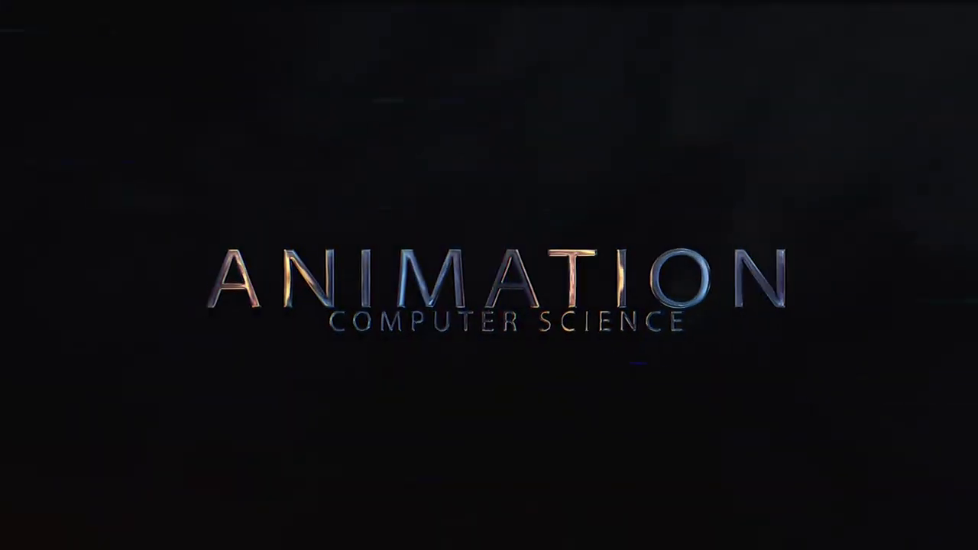